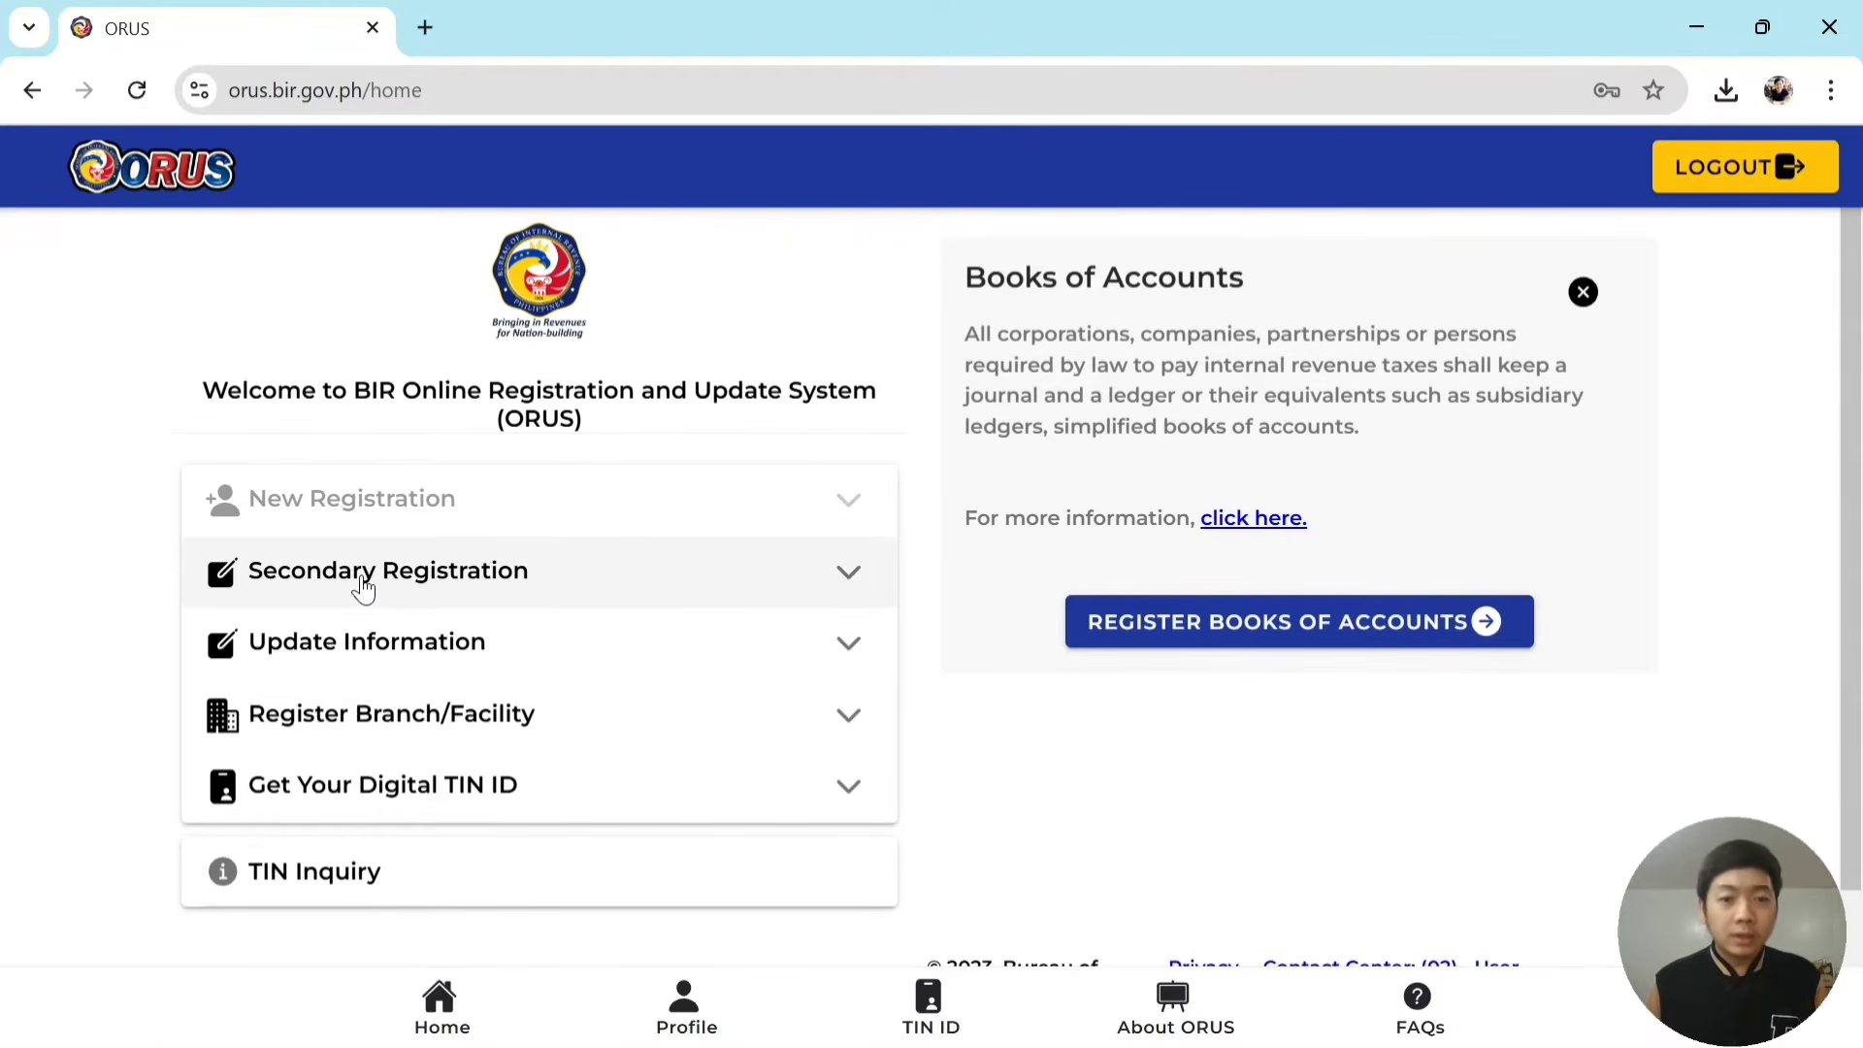
Open the Books of Accounts registration application from Secondary Registration and start adding a row to its books table.
left_click(849, 582)
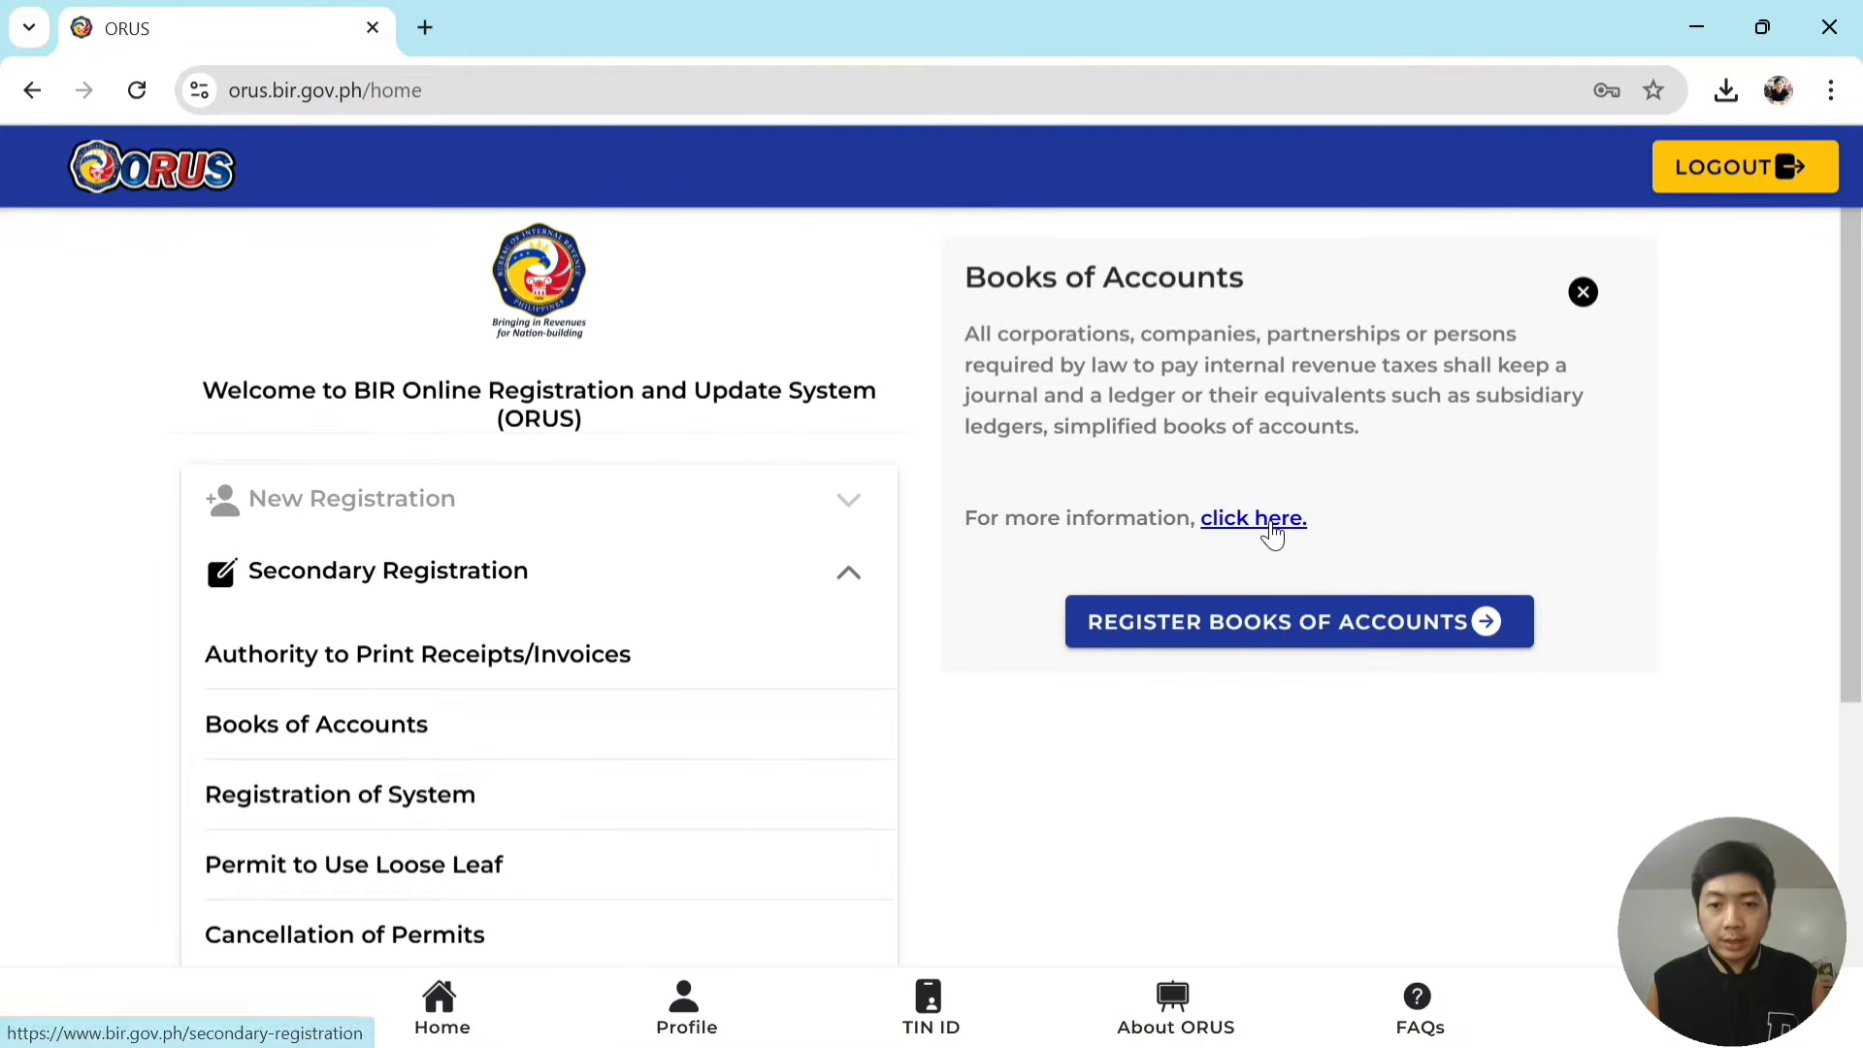
left_click(1286, 640)
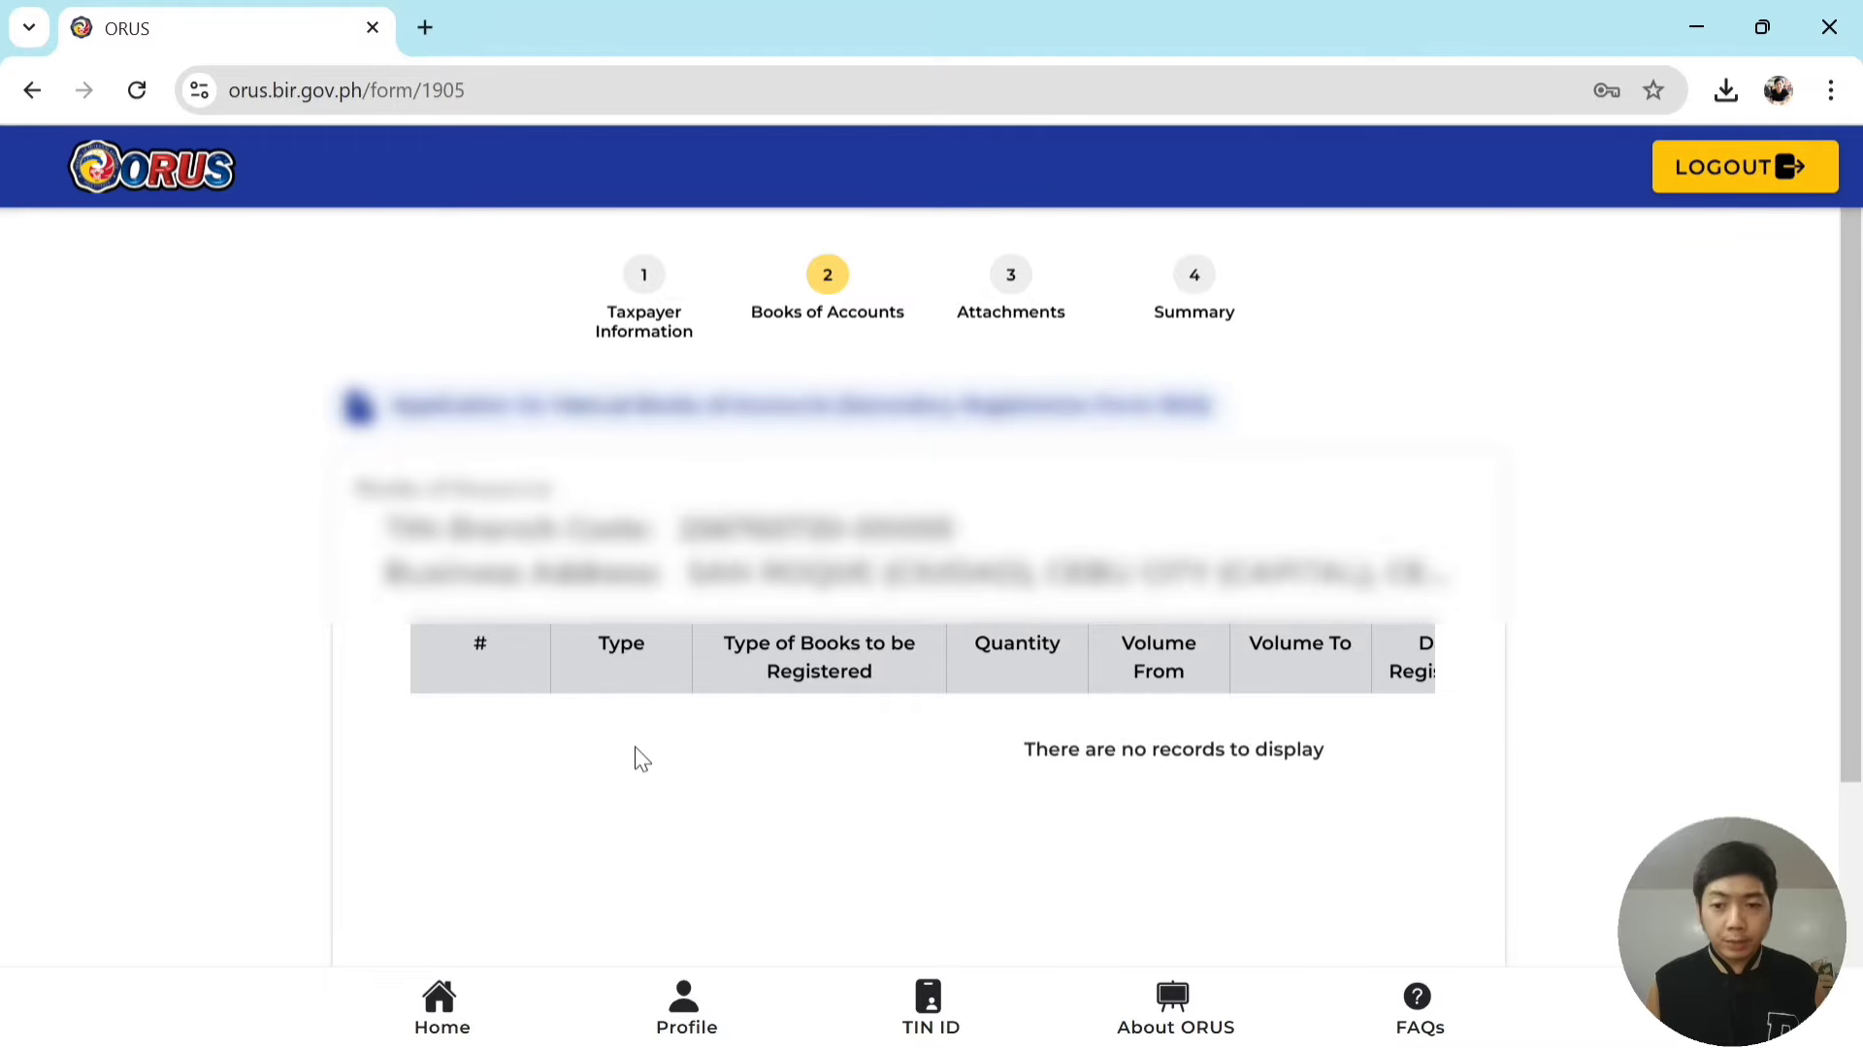
scroll(637, 752, "down", 1)
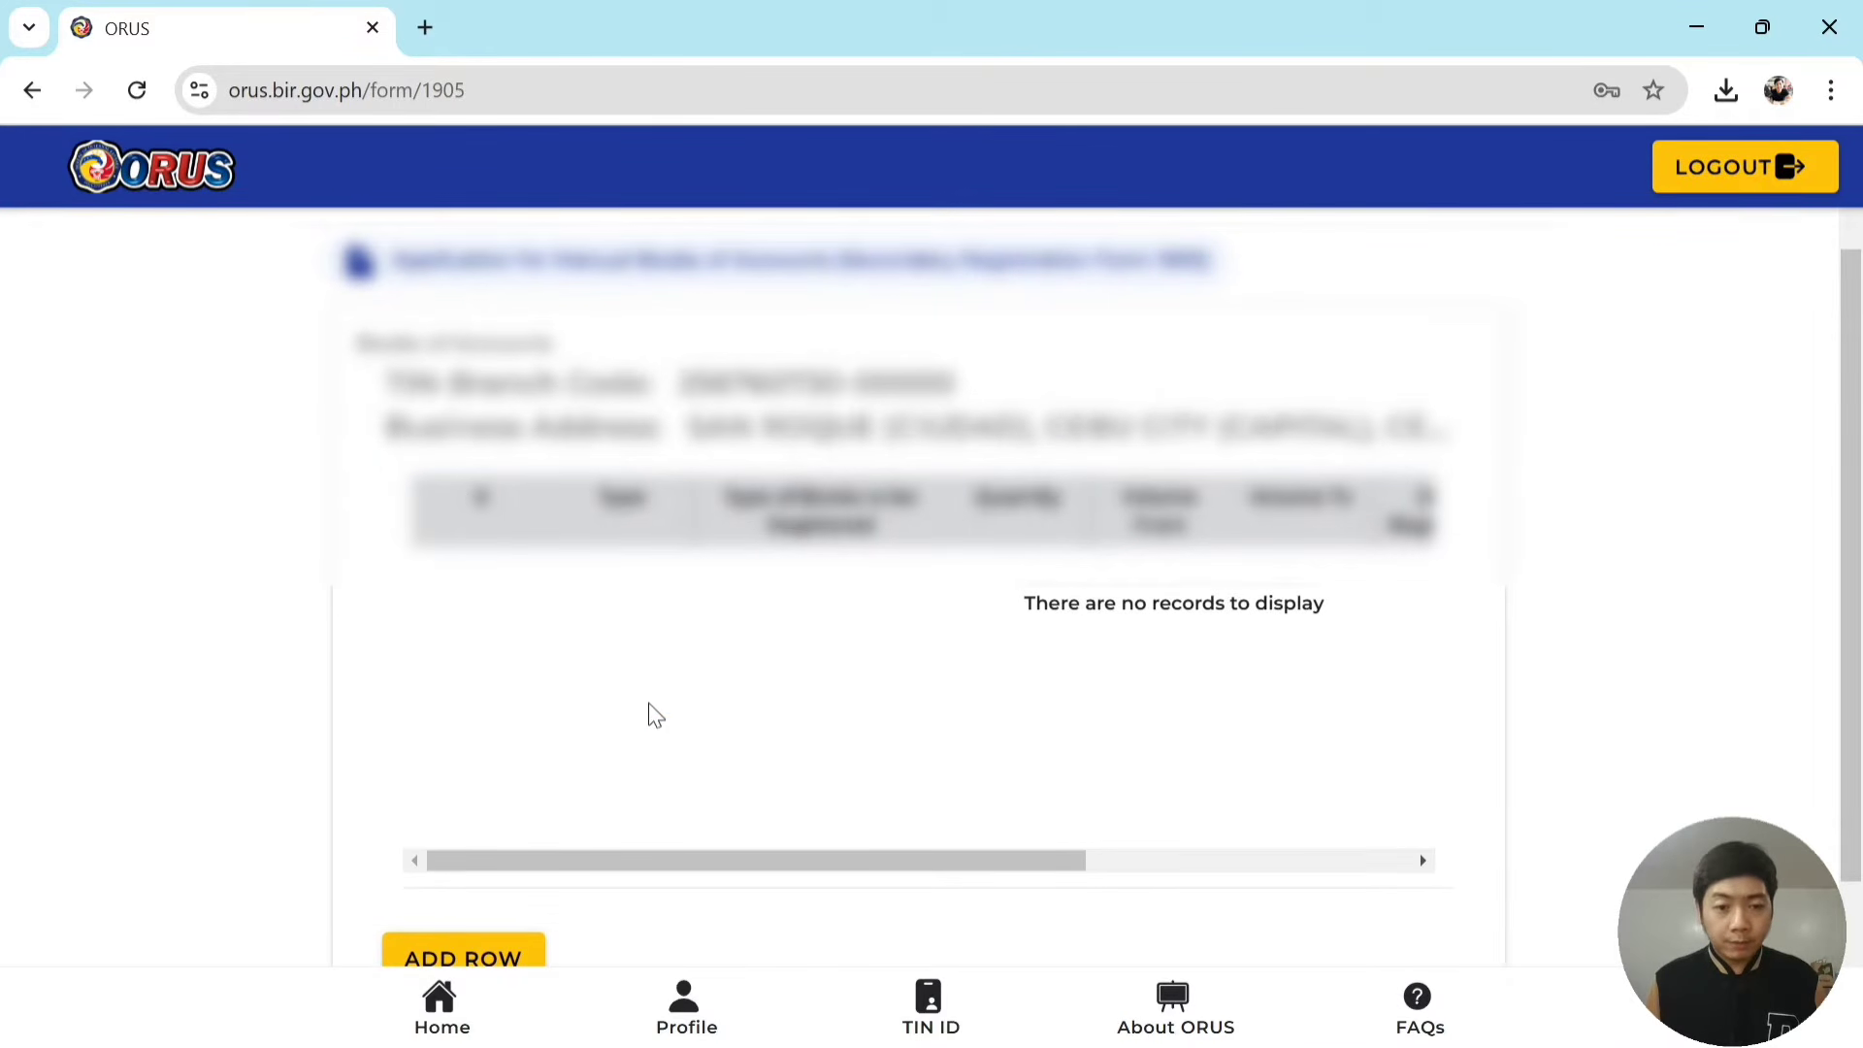
scroll(655, 705, "down", 1)
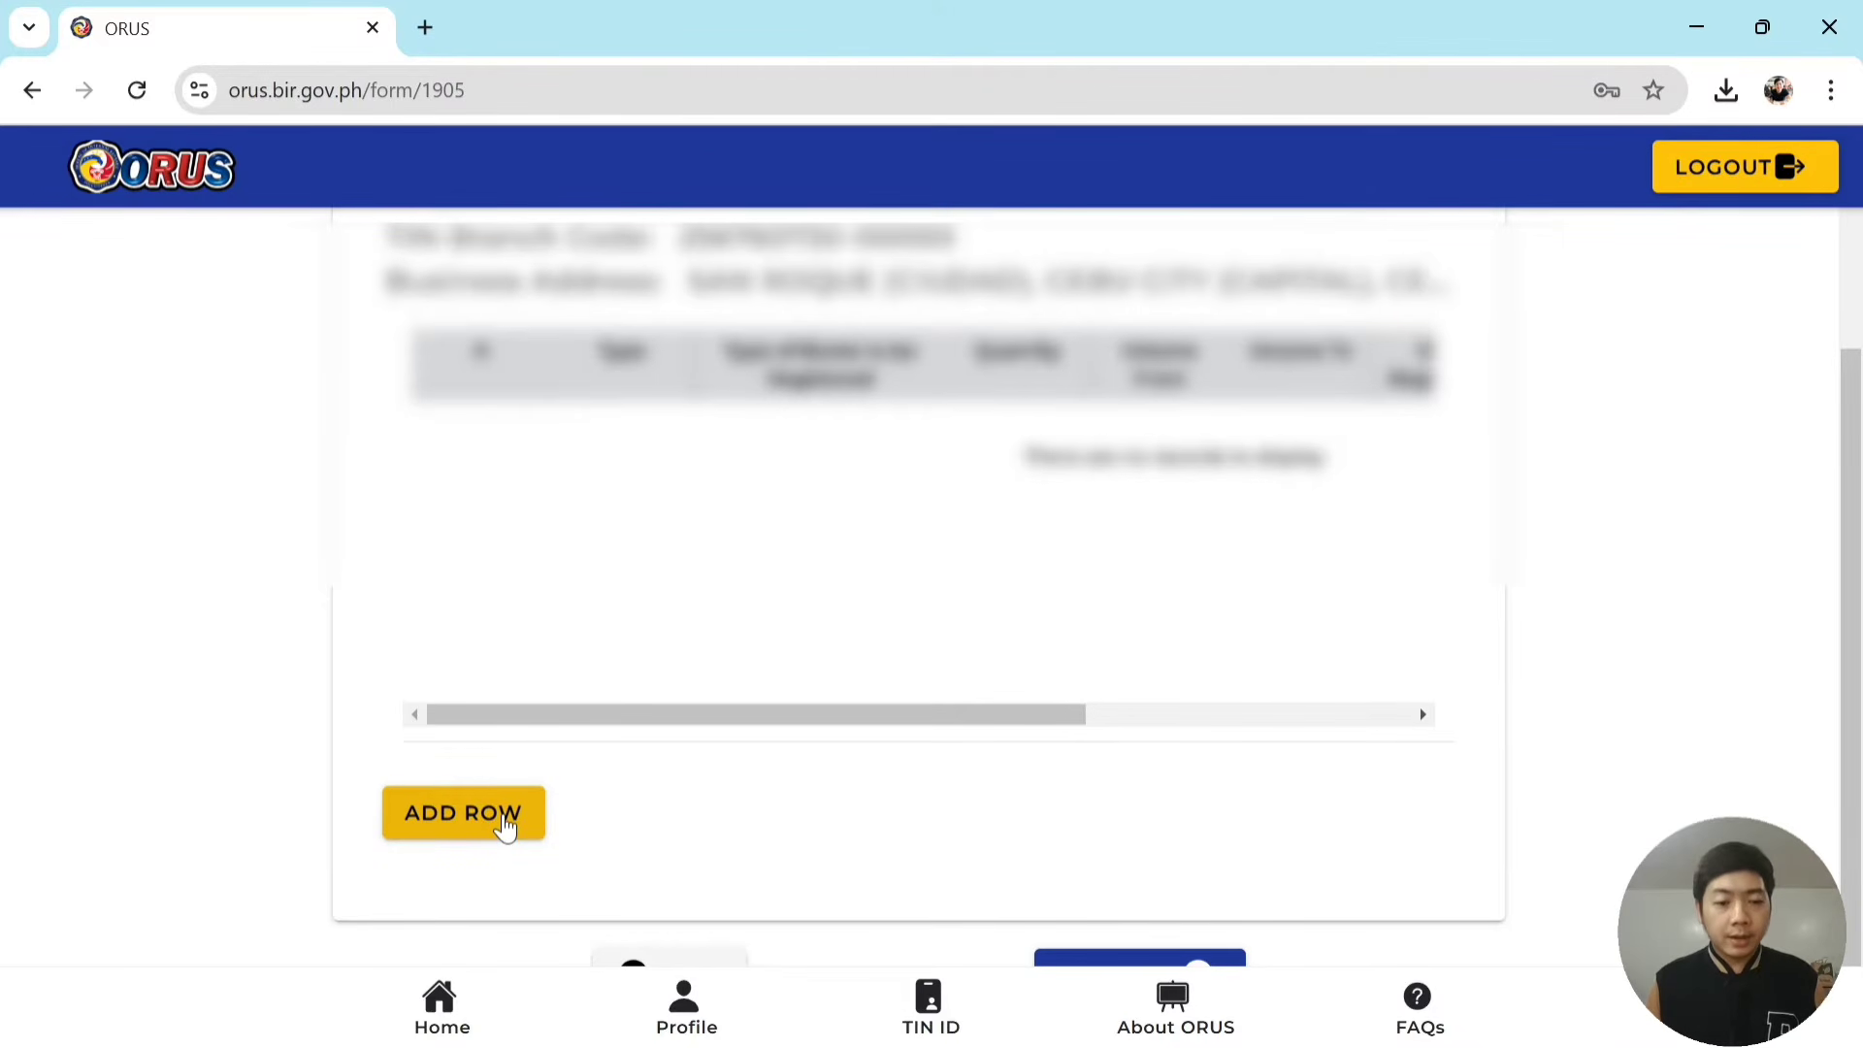
left_click(505, 826)
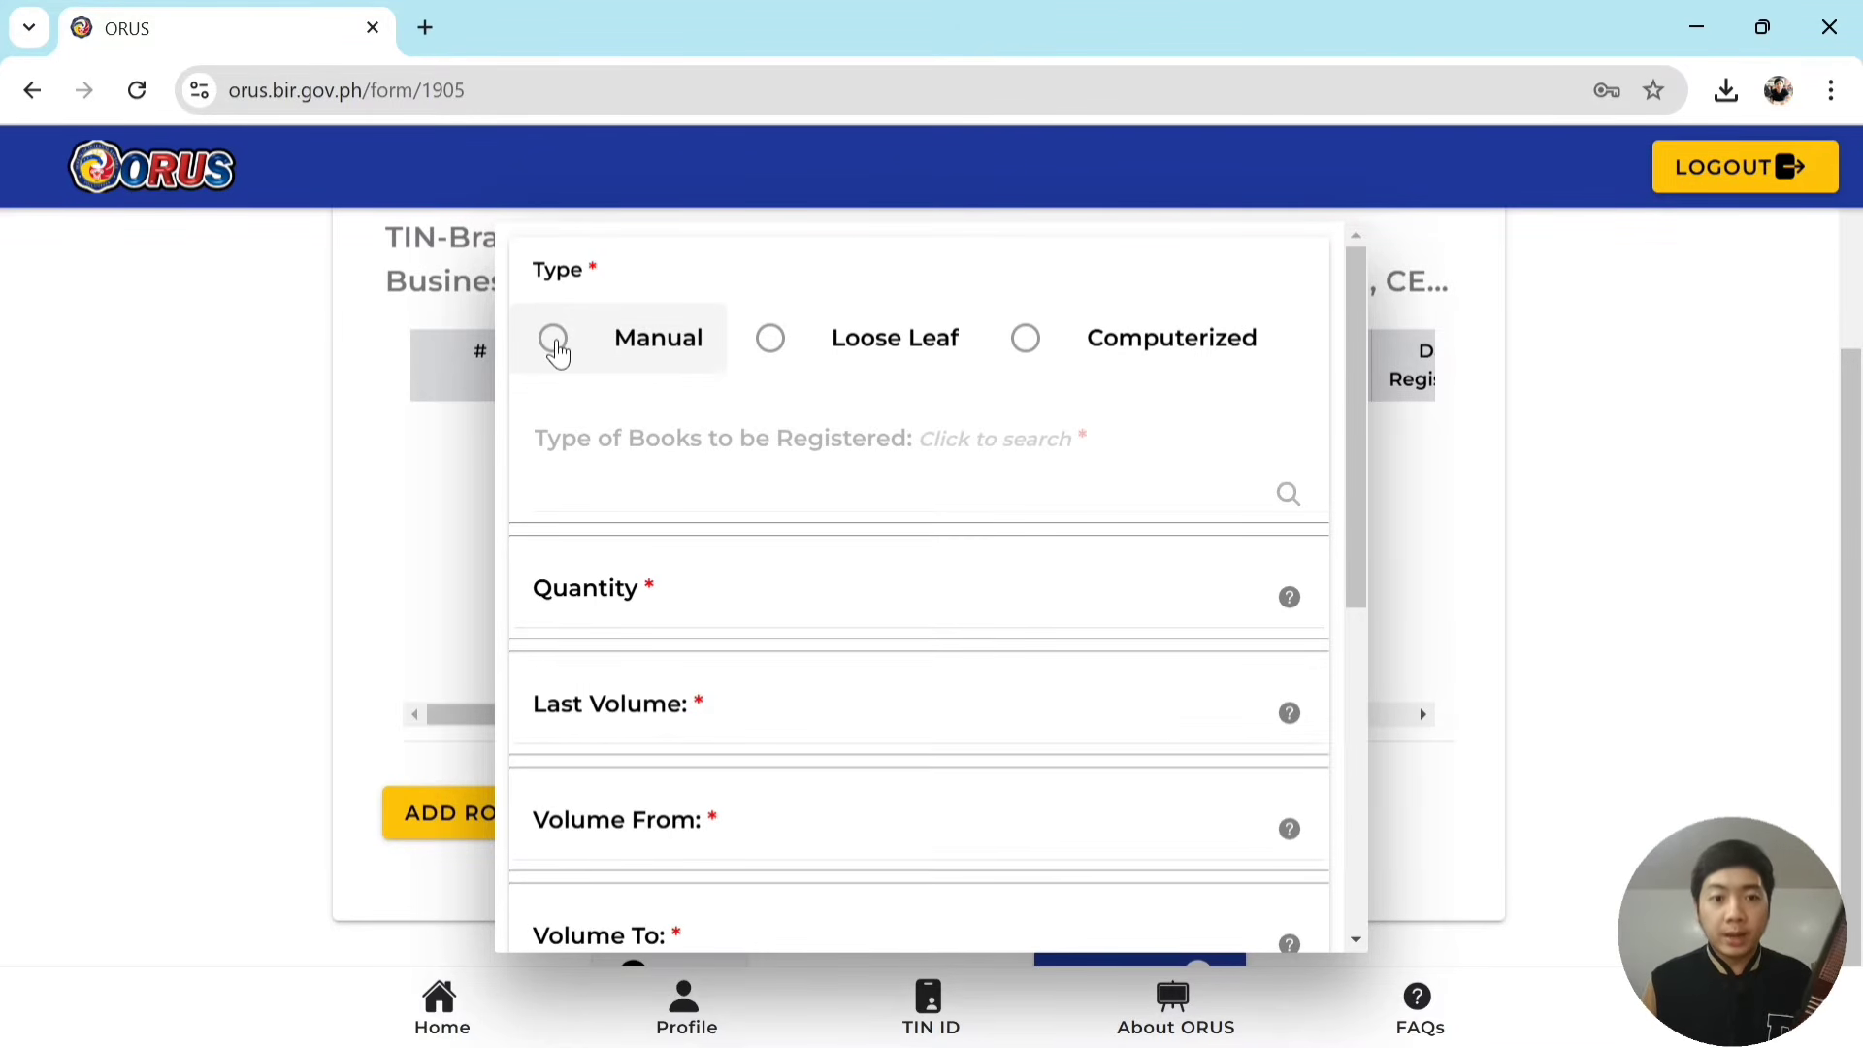
Set the new book entry's type to Manual and choose GENERAL JOURNAL as the type of books to be registered.
left_click(555, 341)
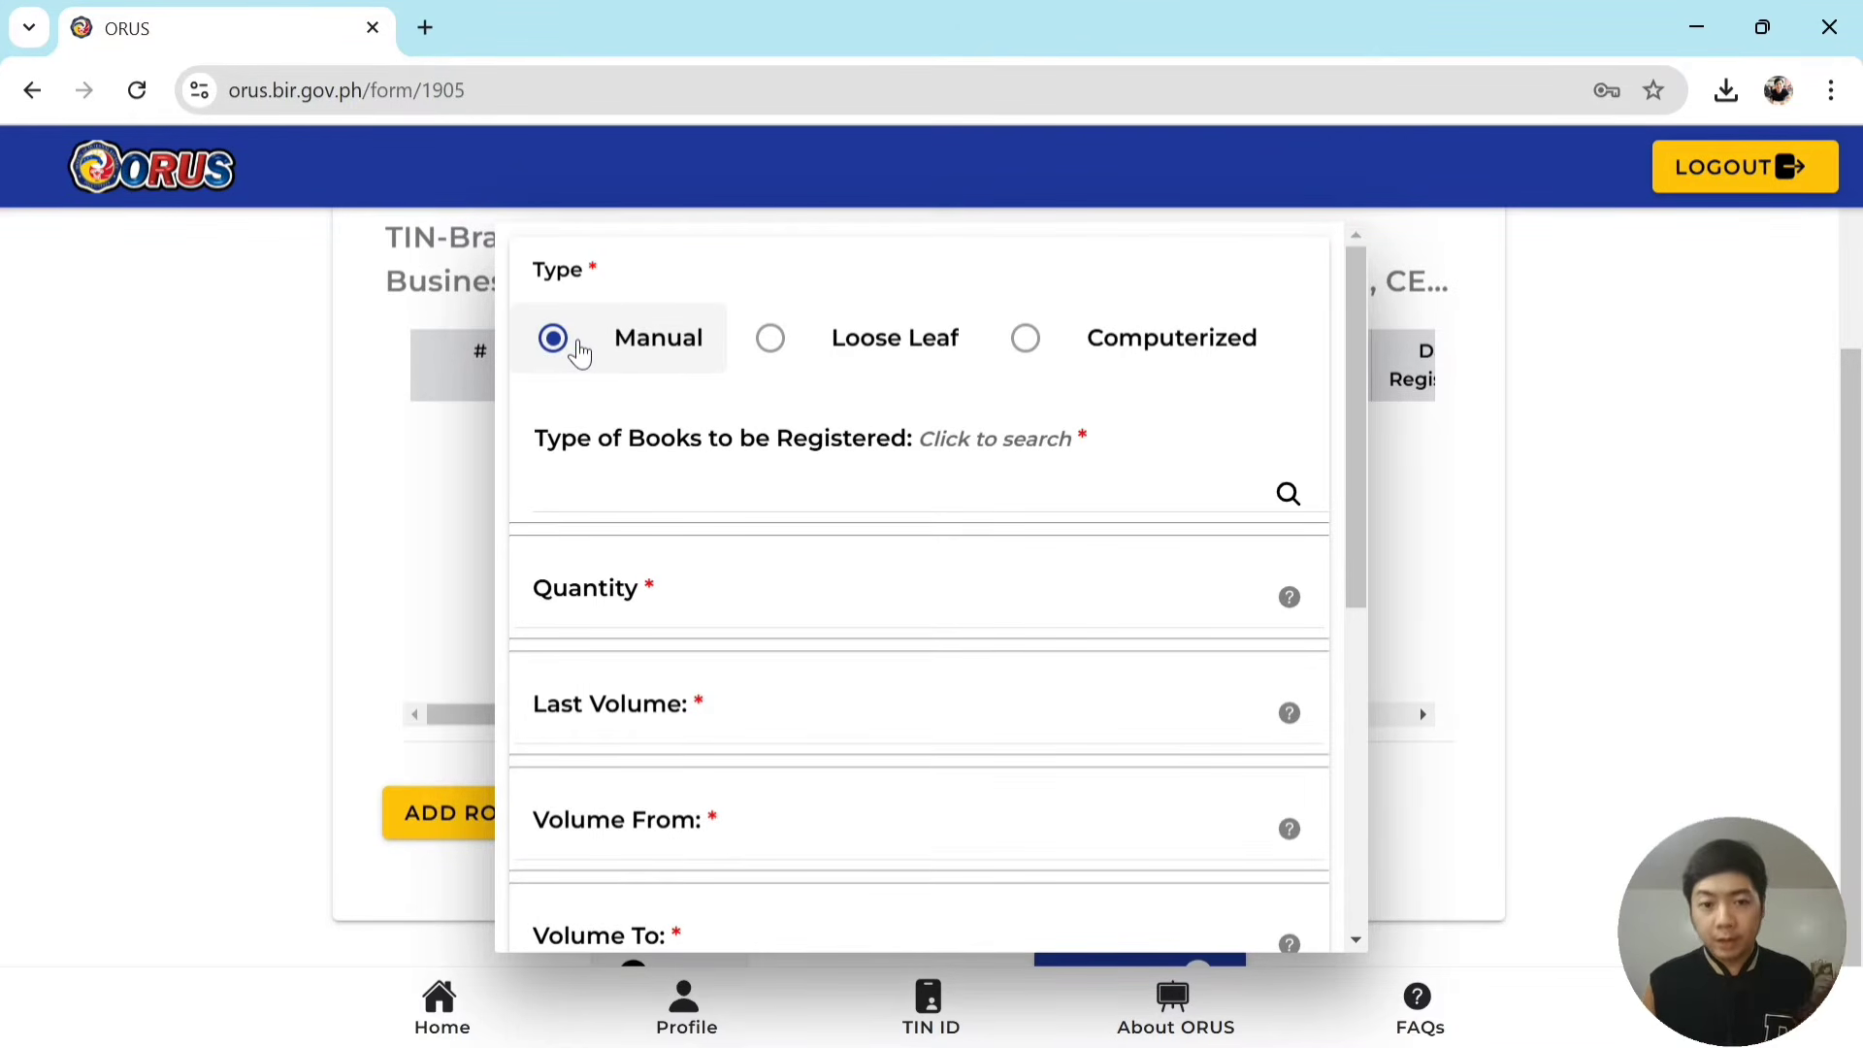
left_click(815, 497)
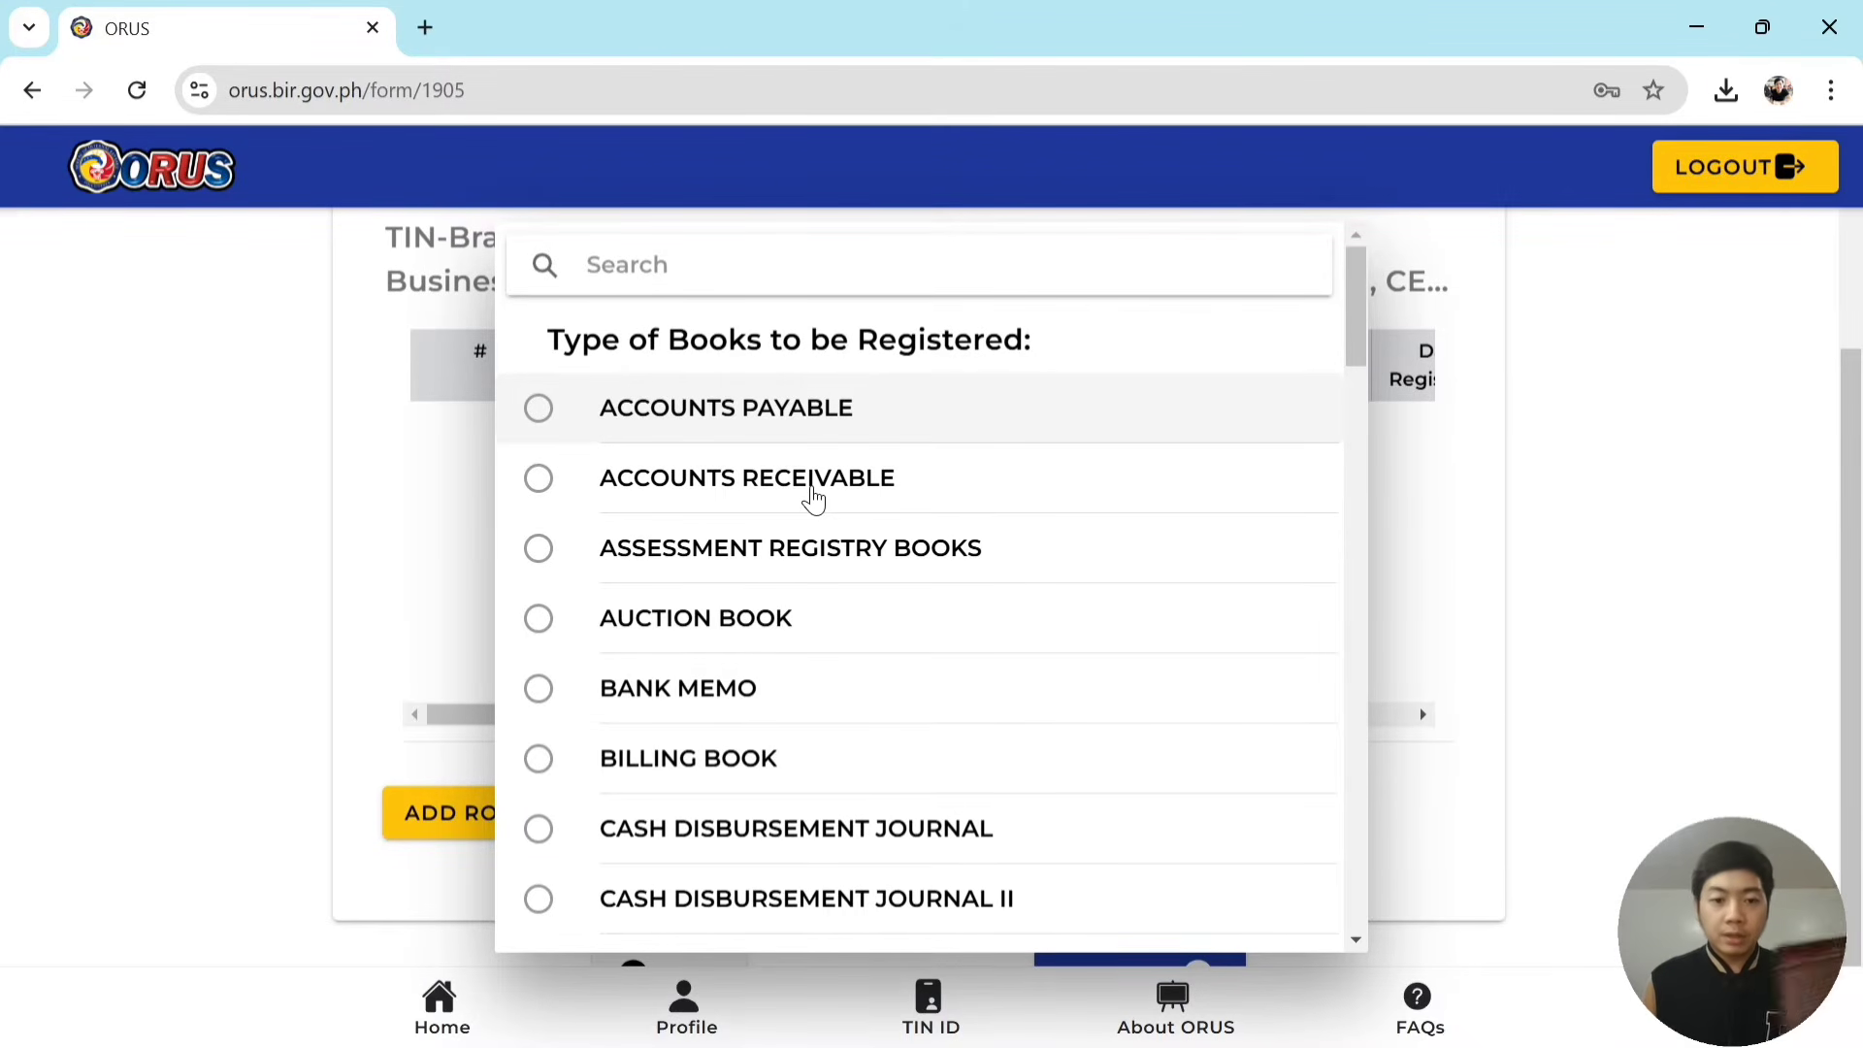
scroll(813, 497, "down", 1)
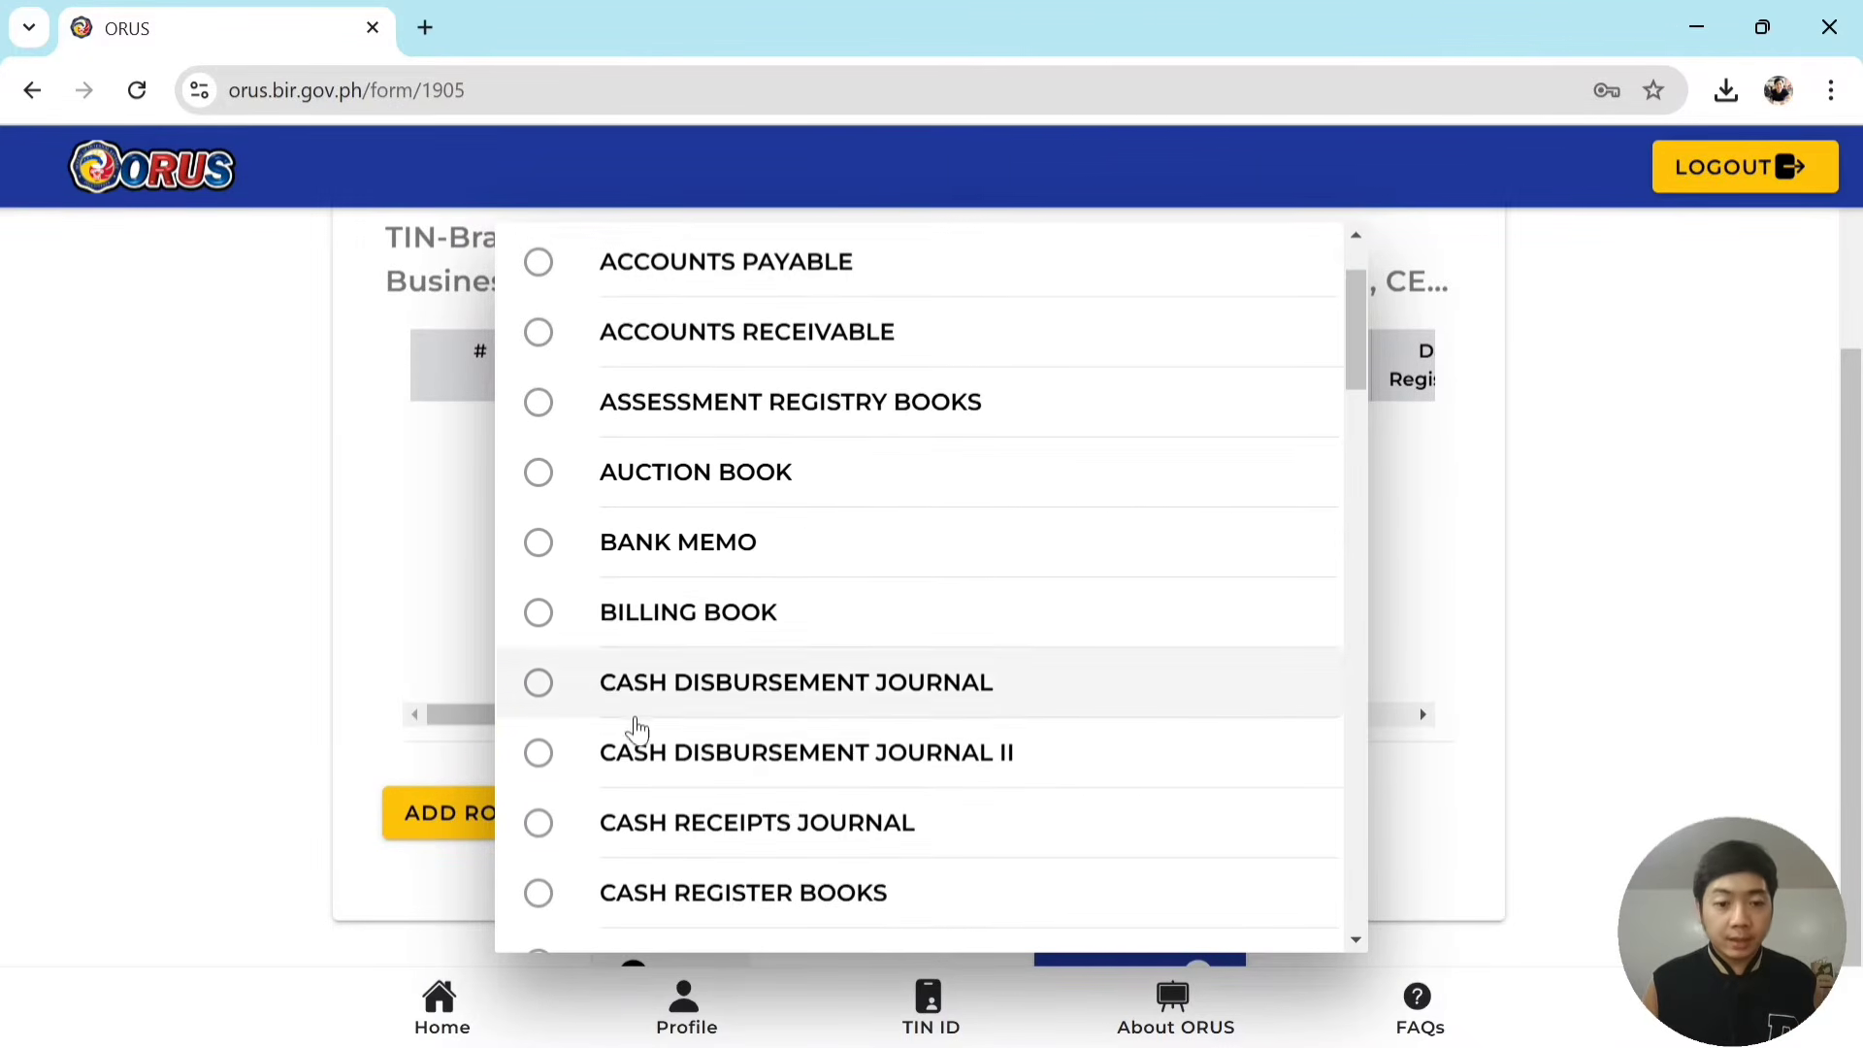
scroll(831, 624, "down", 1)
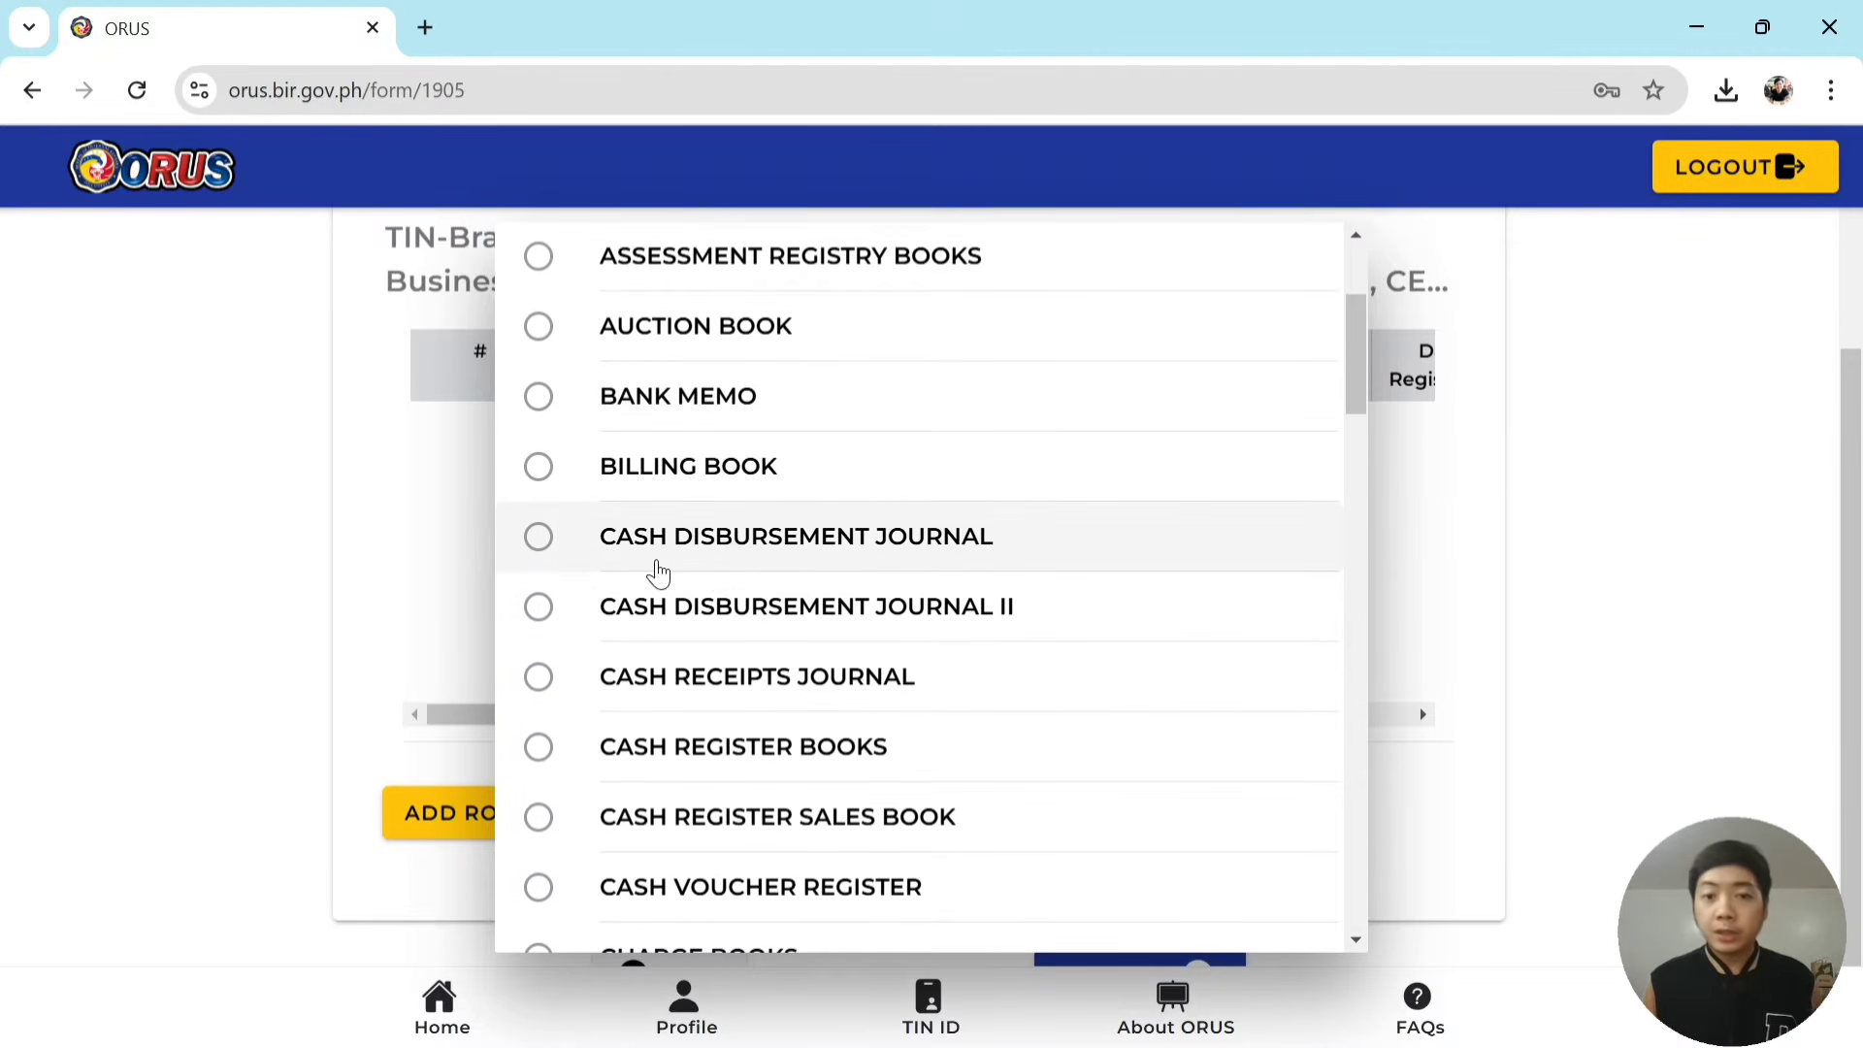
scroll(912, 563, "down", 2)
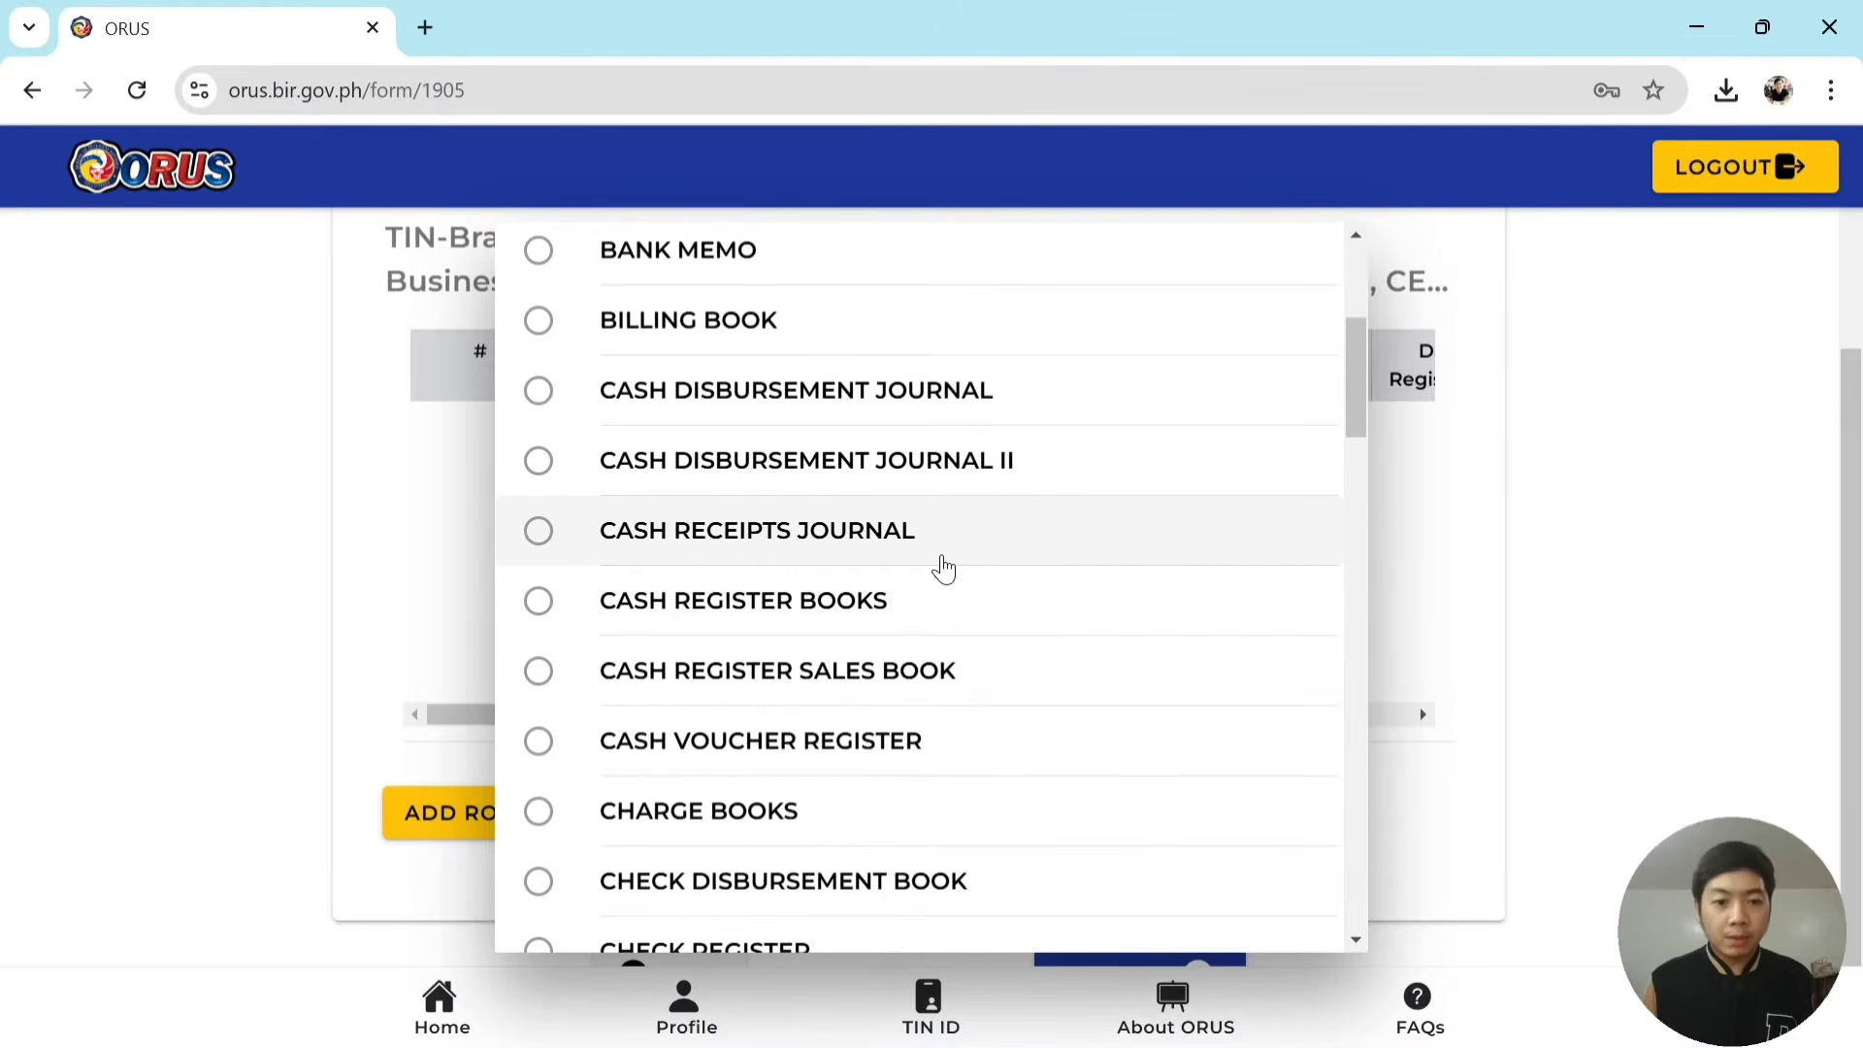
scroll(942, 568, "down", 3)
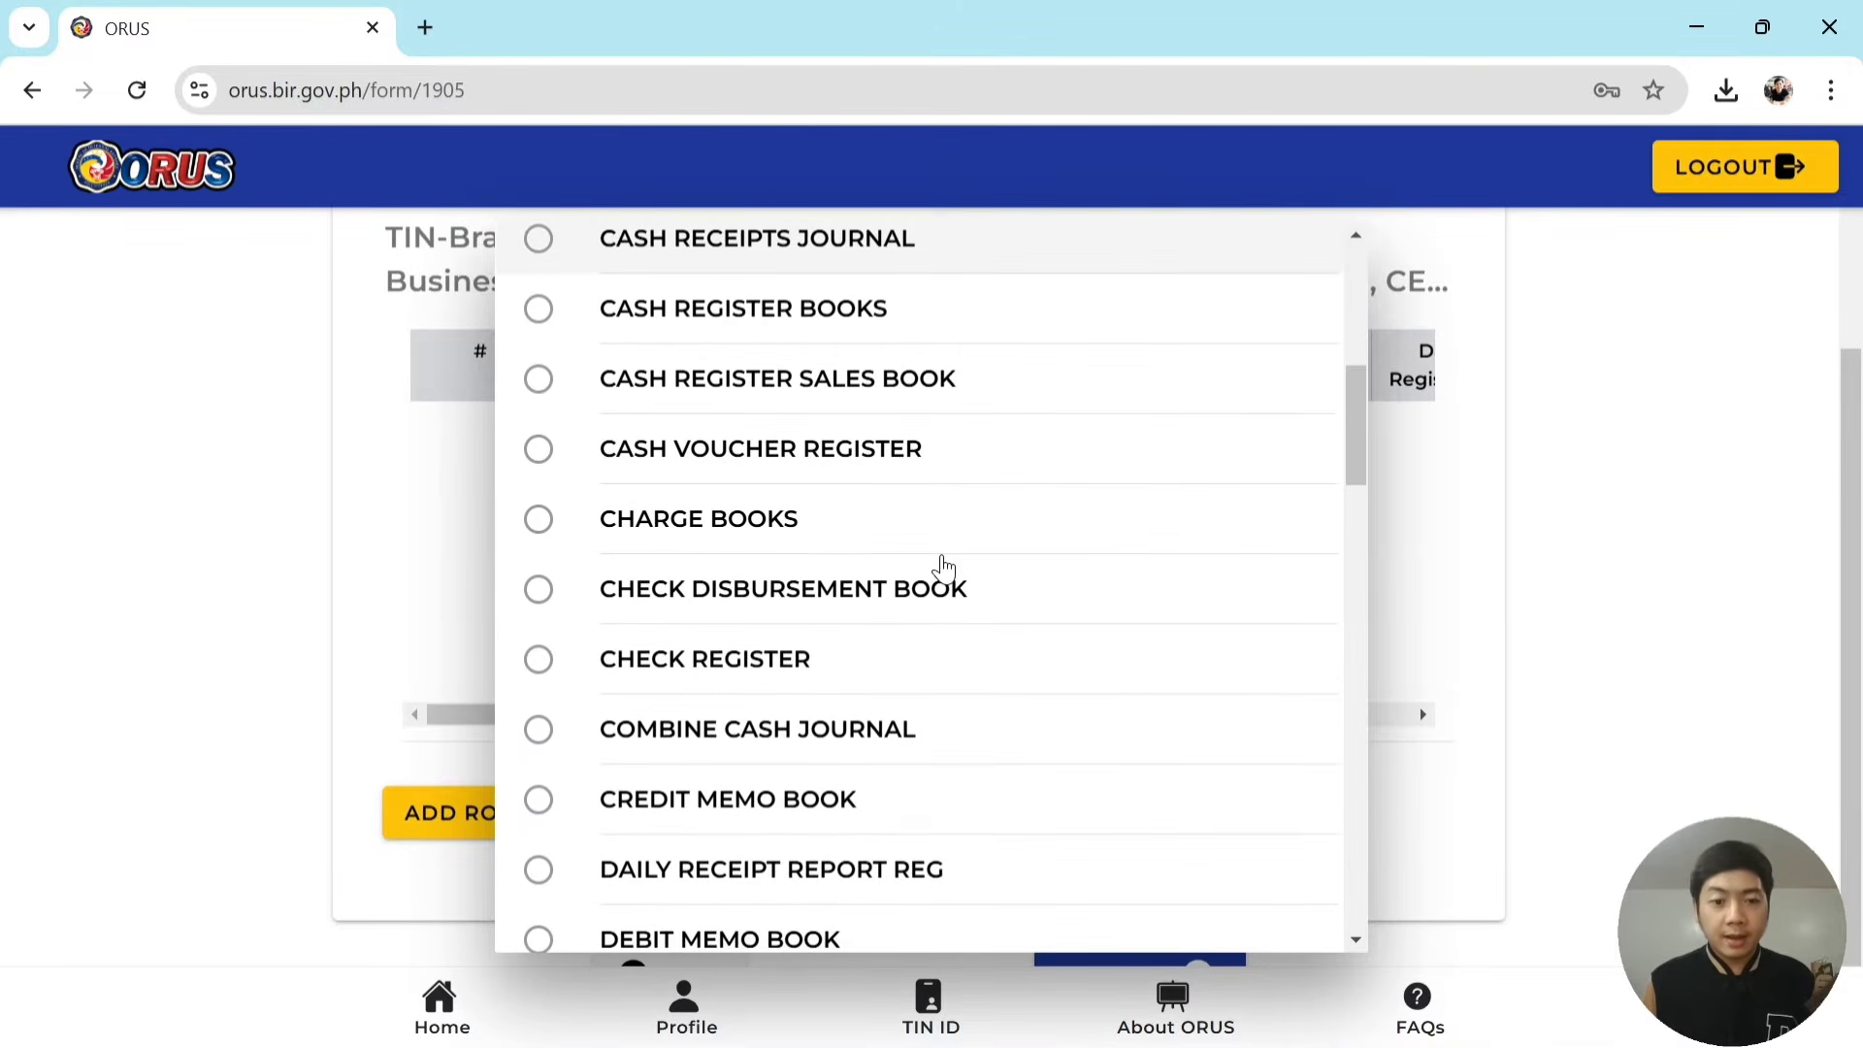
scroll(941, 567, "down", 3)
scroll(941, 570, "down", 3)
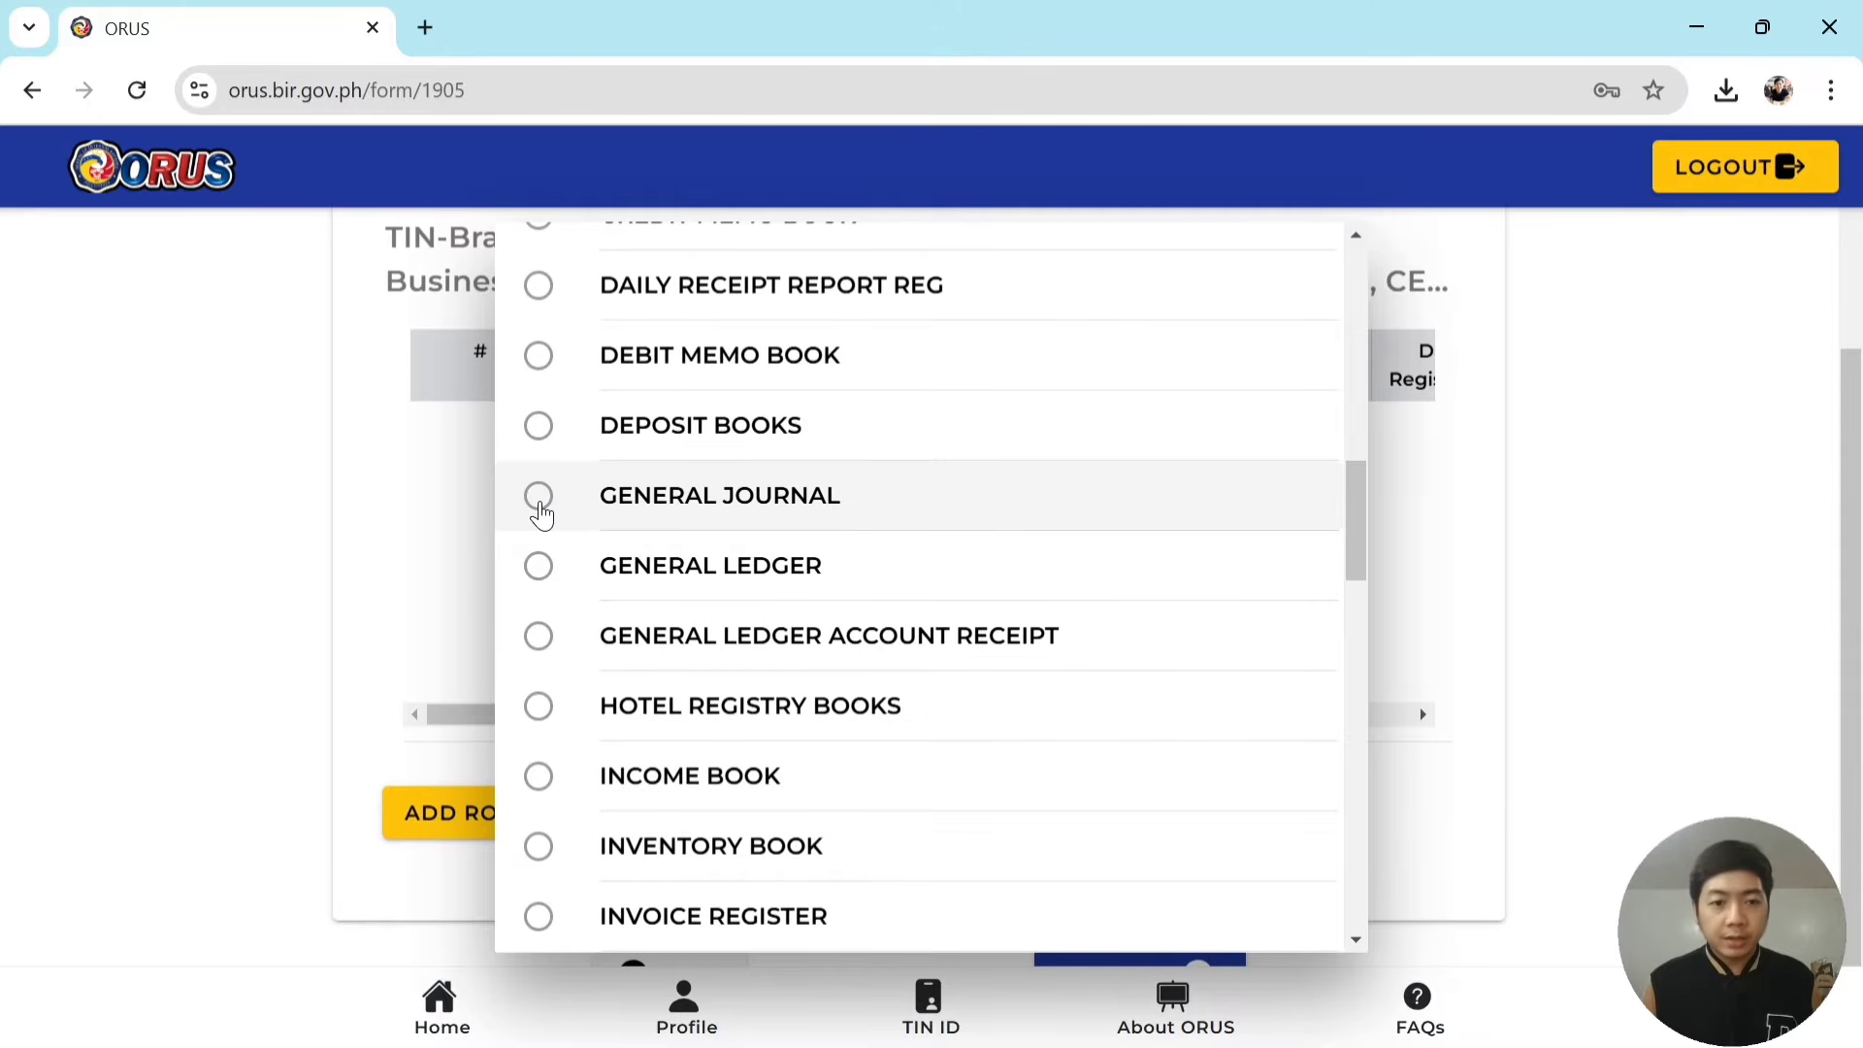
left_click(539, 497)
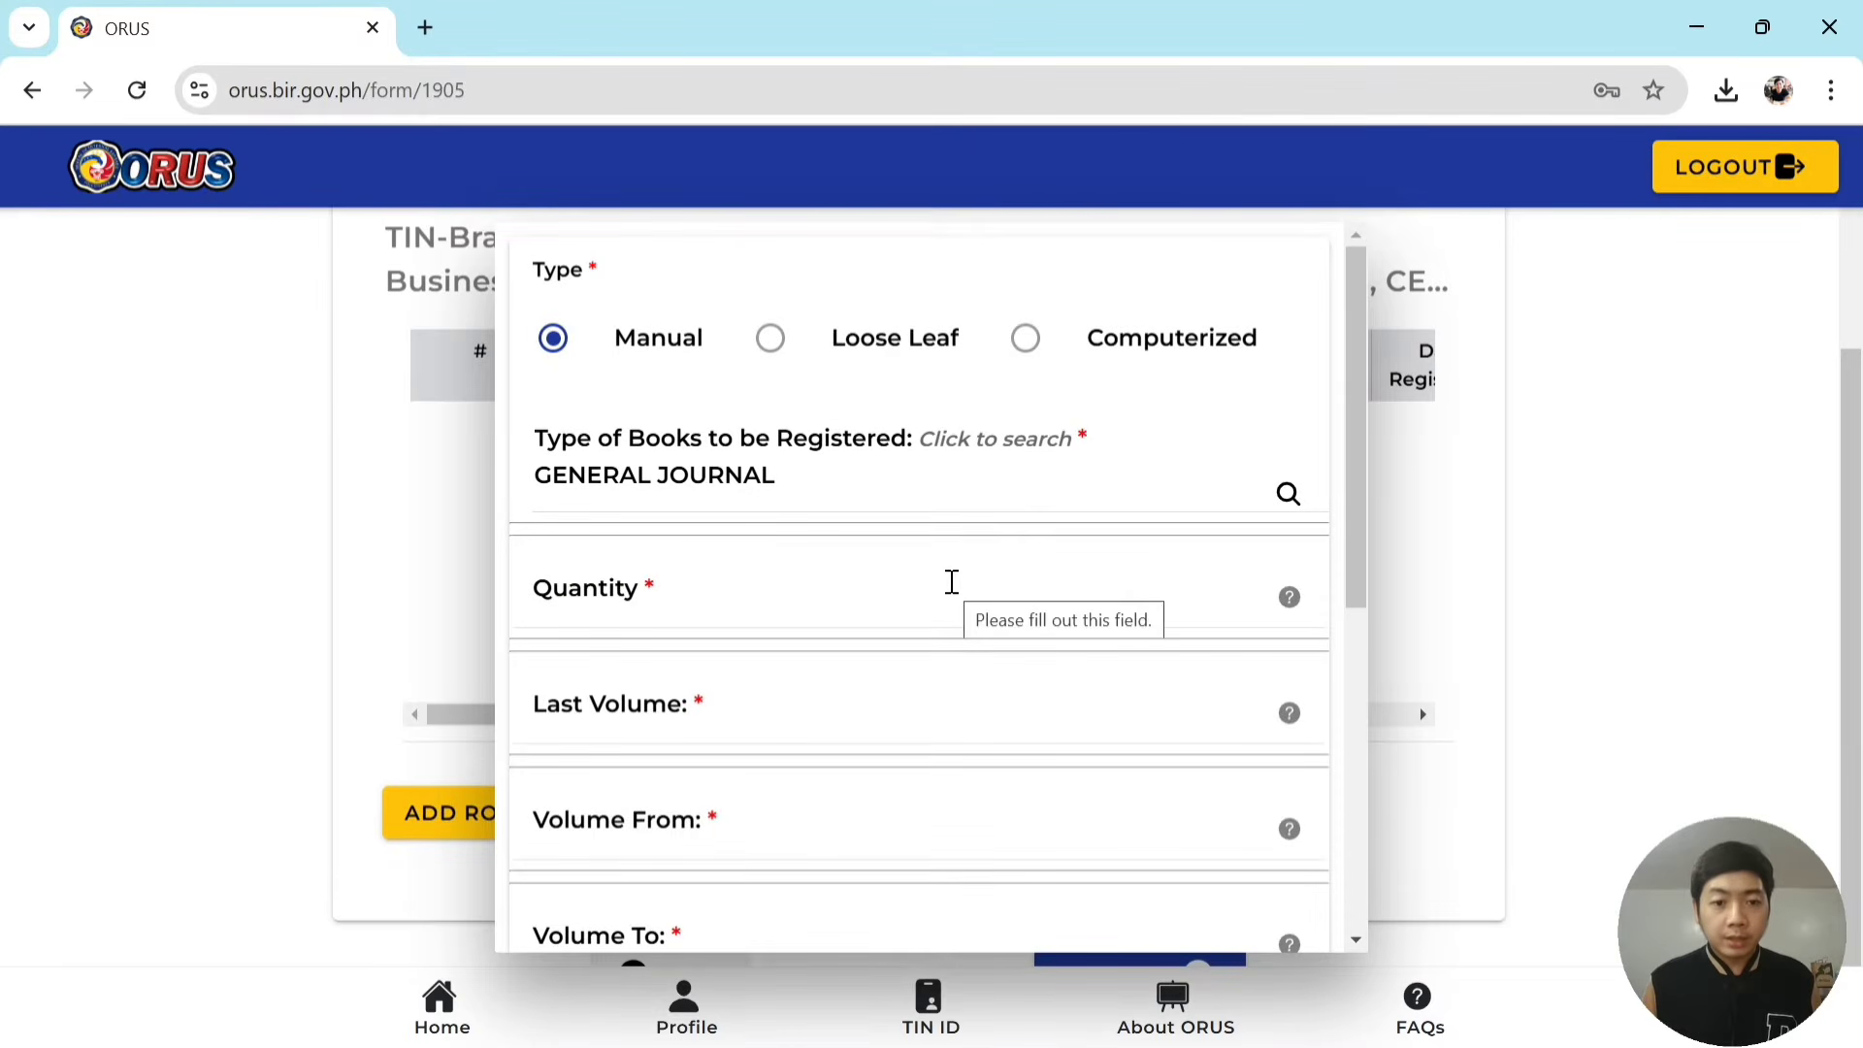
Enter a quantity of 1 and a last volume of 0 for the General Journal.
scroll(732, 590, "down", 1)
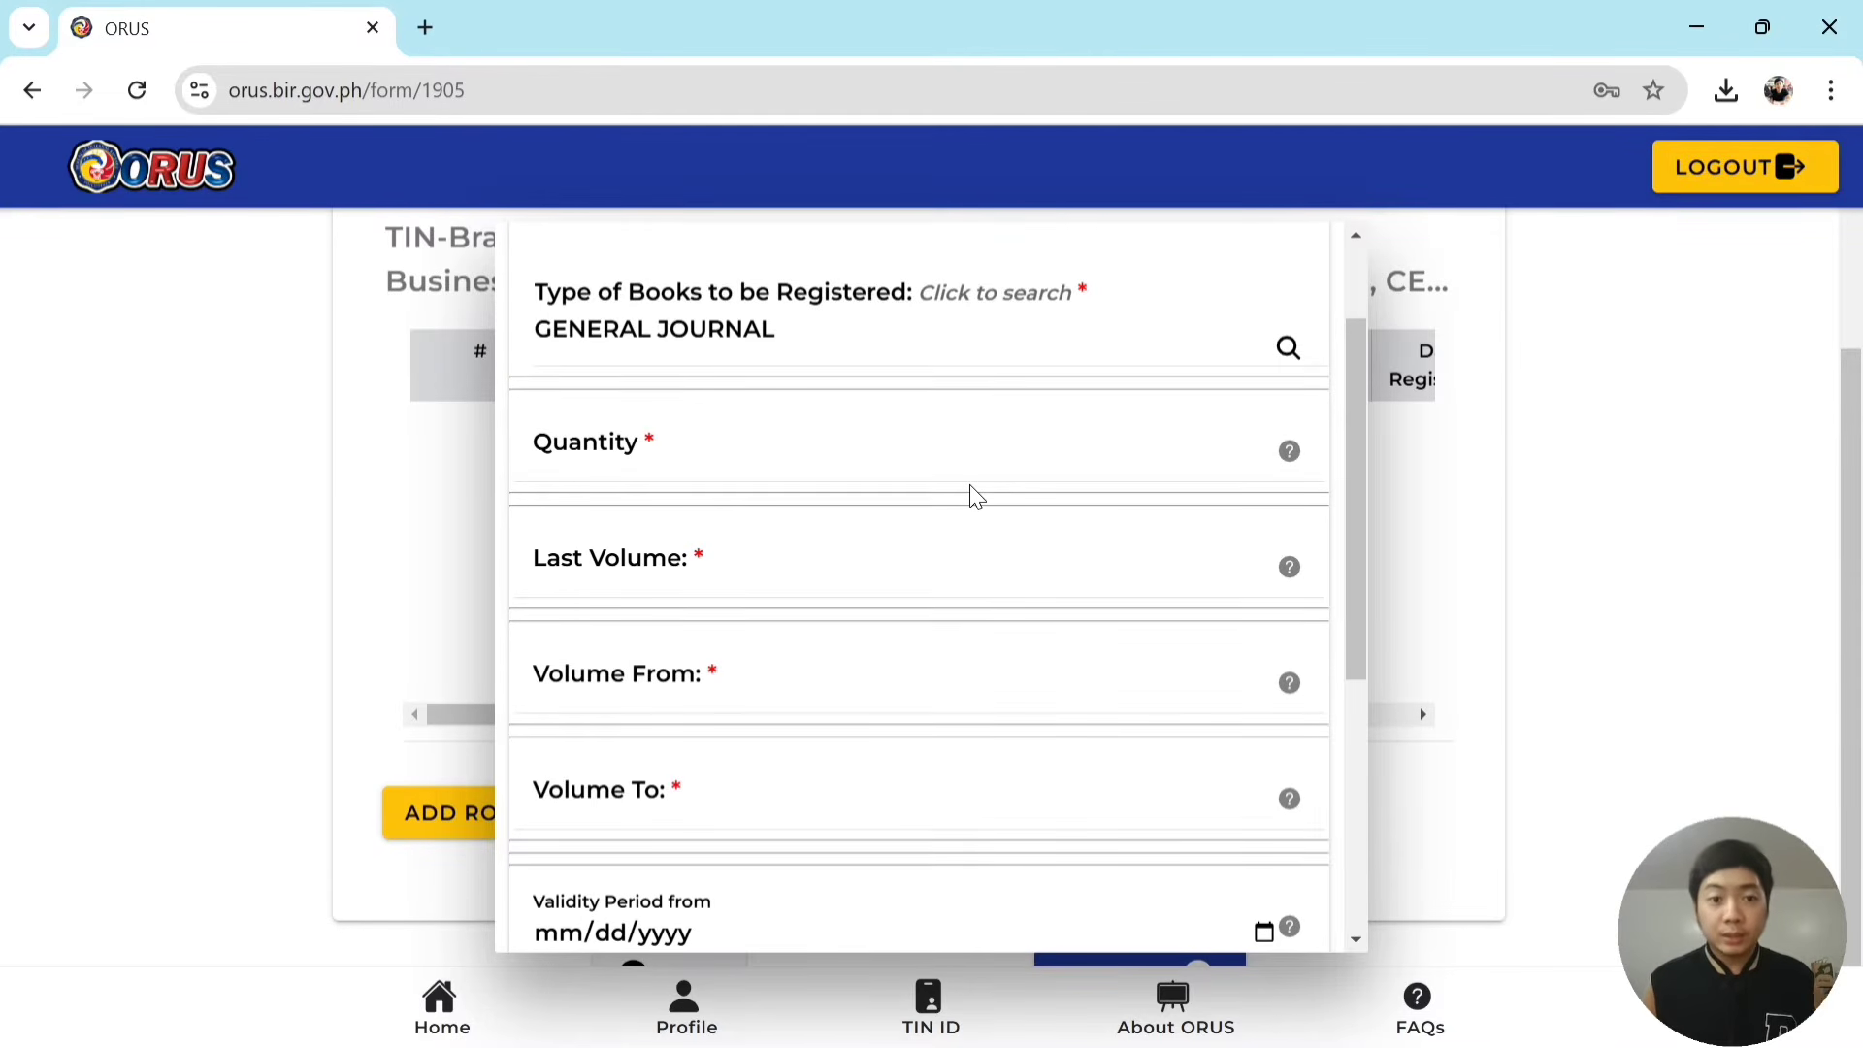
left_click(949, 469)
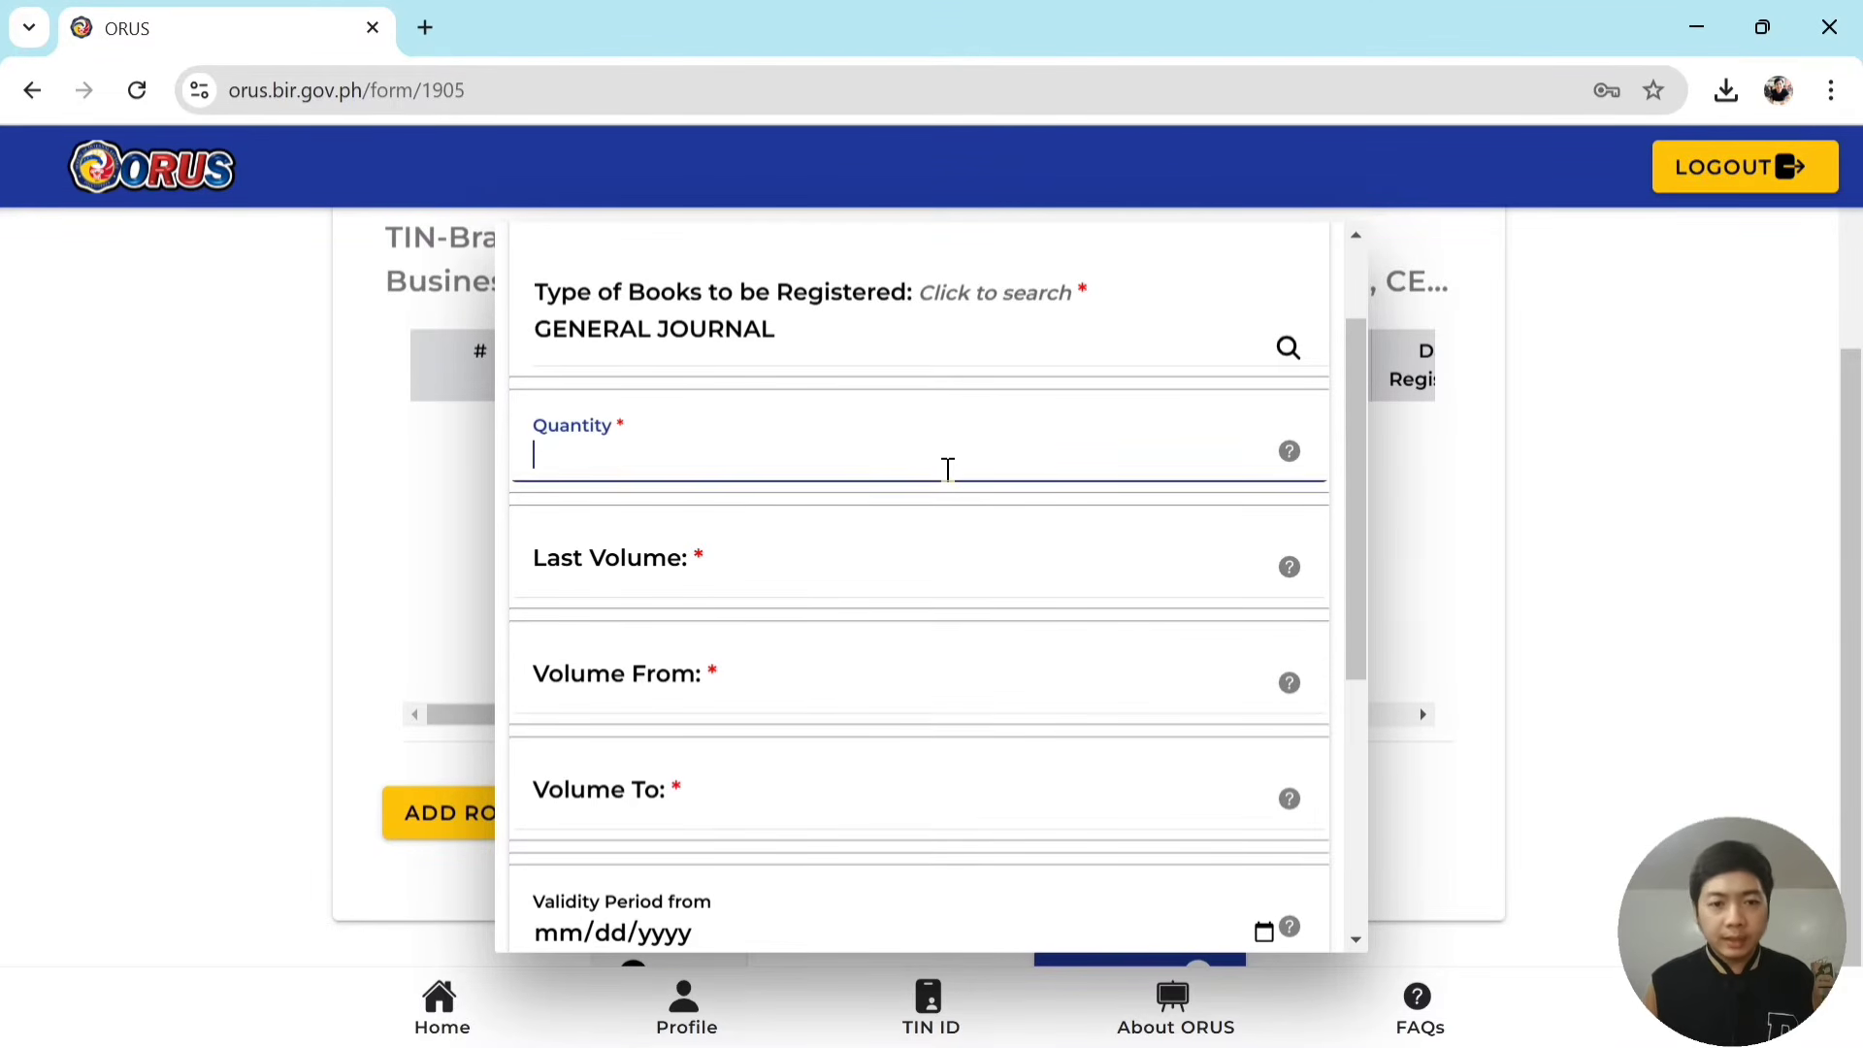
type("1")
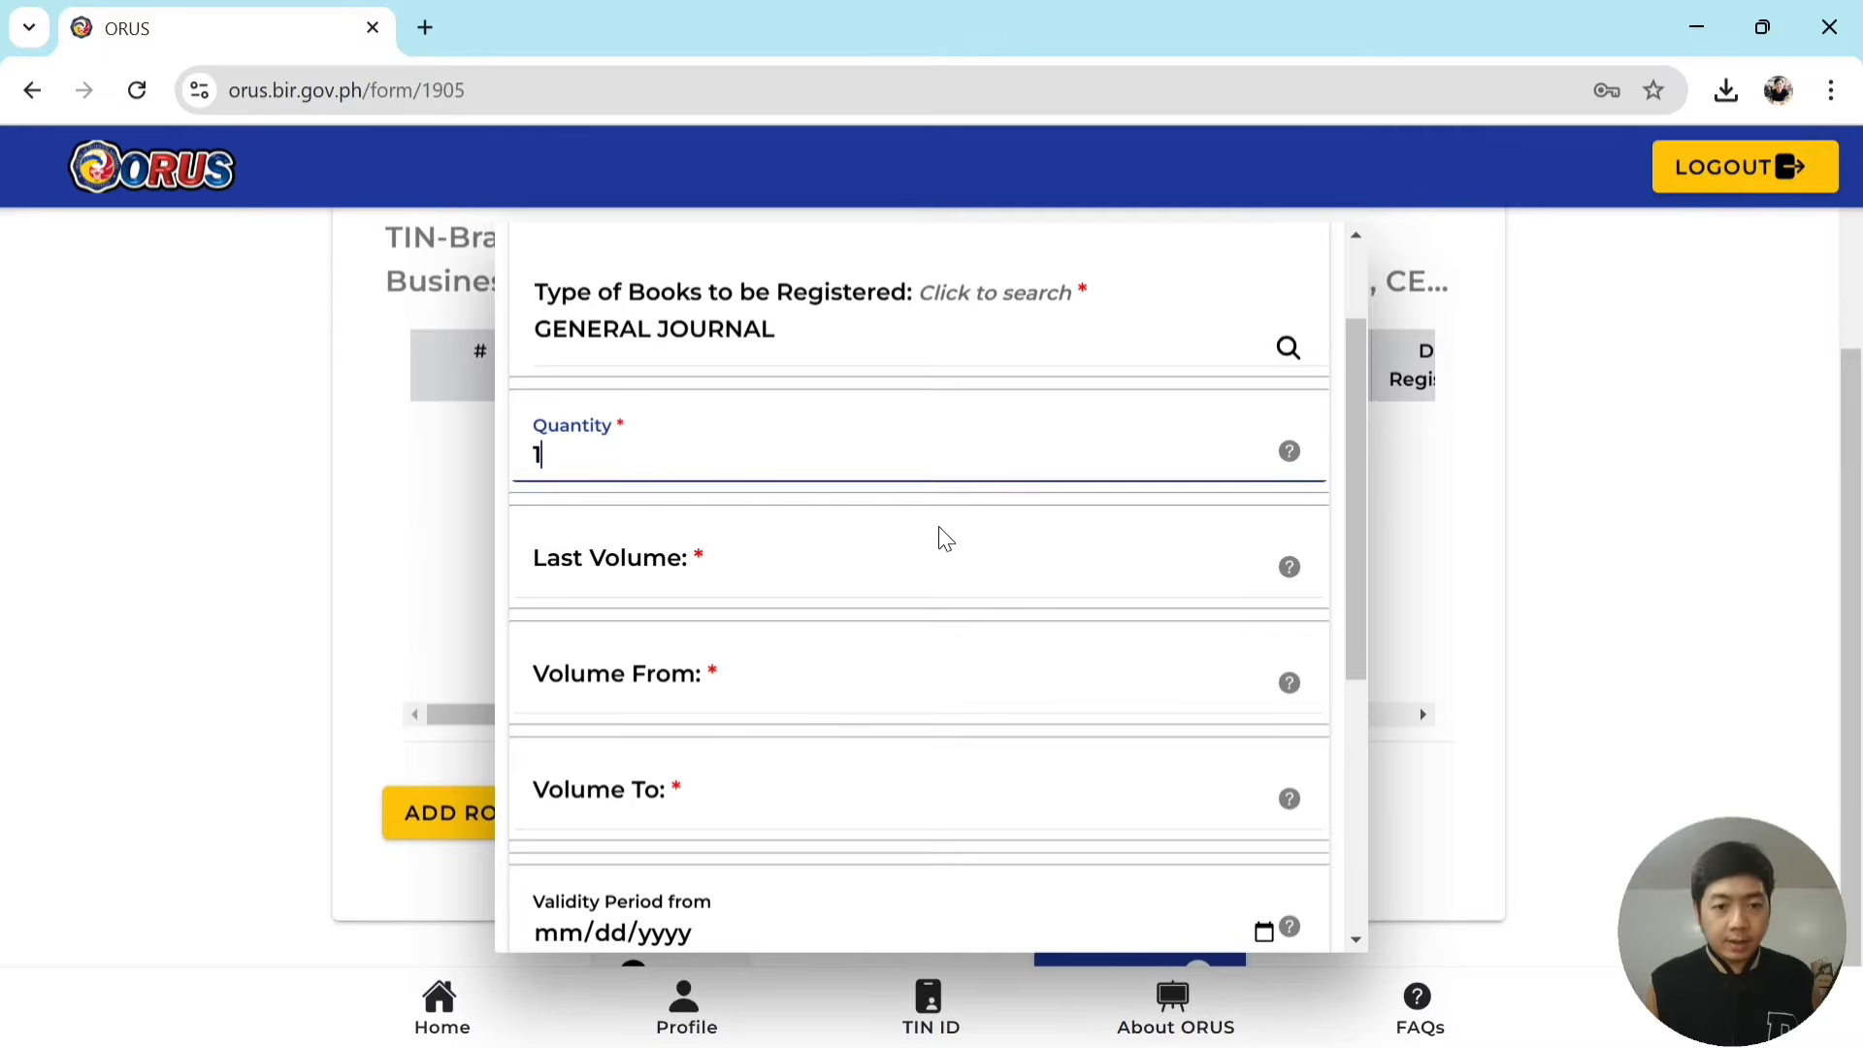
scroll(940, 537, "down", 1)
left_click(789, 418)
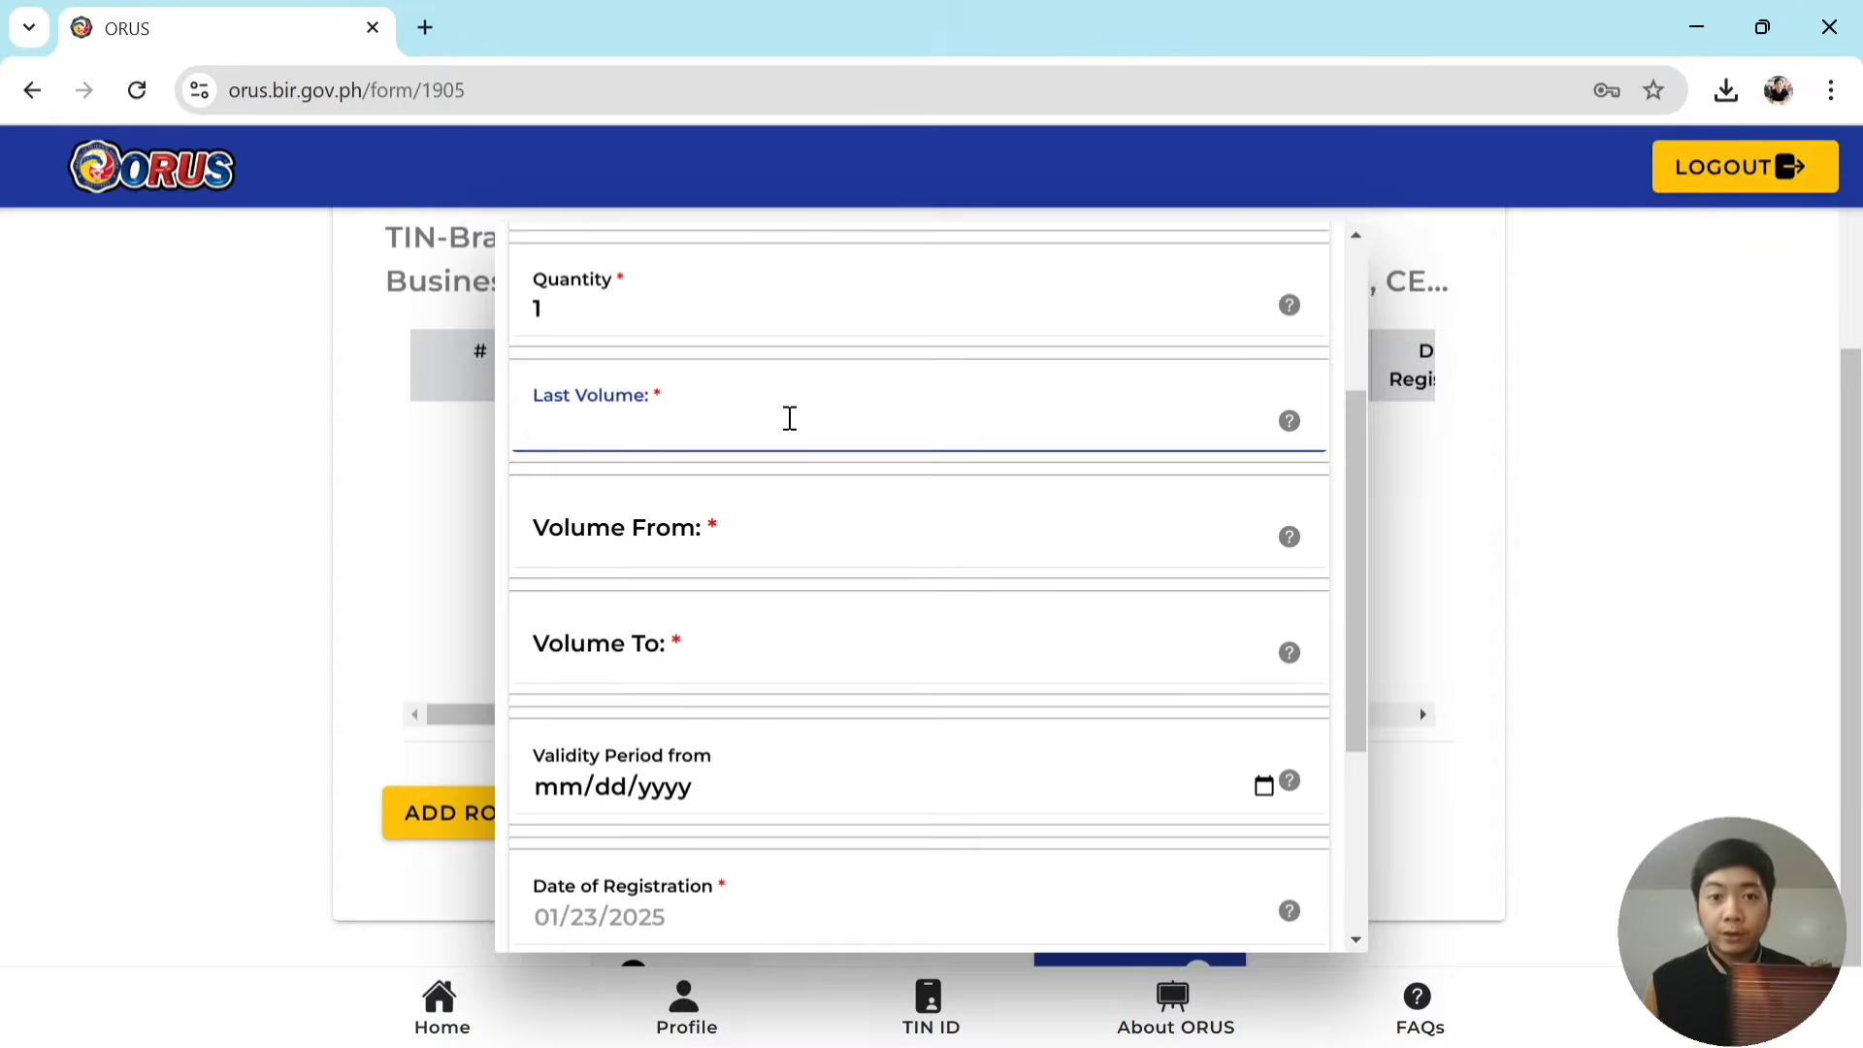
type("0")
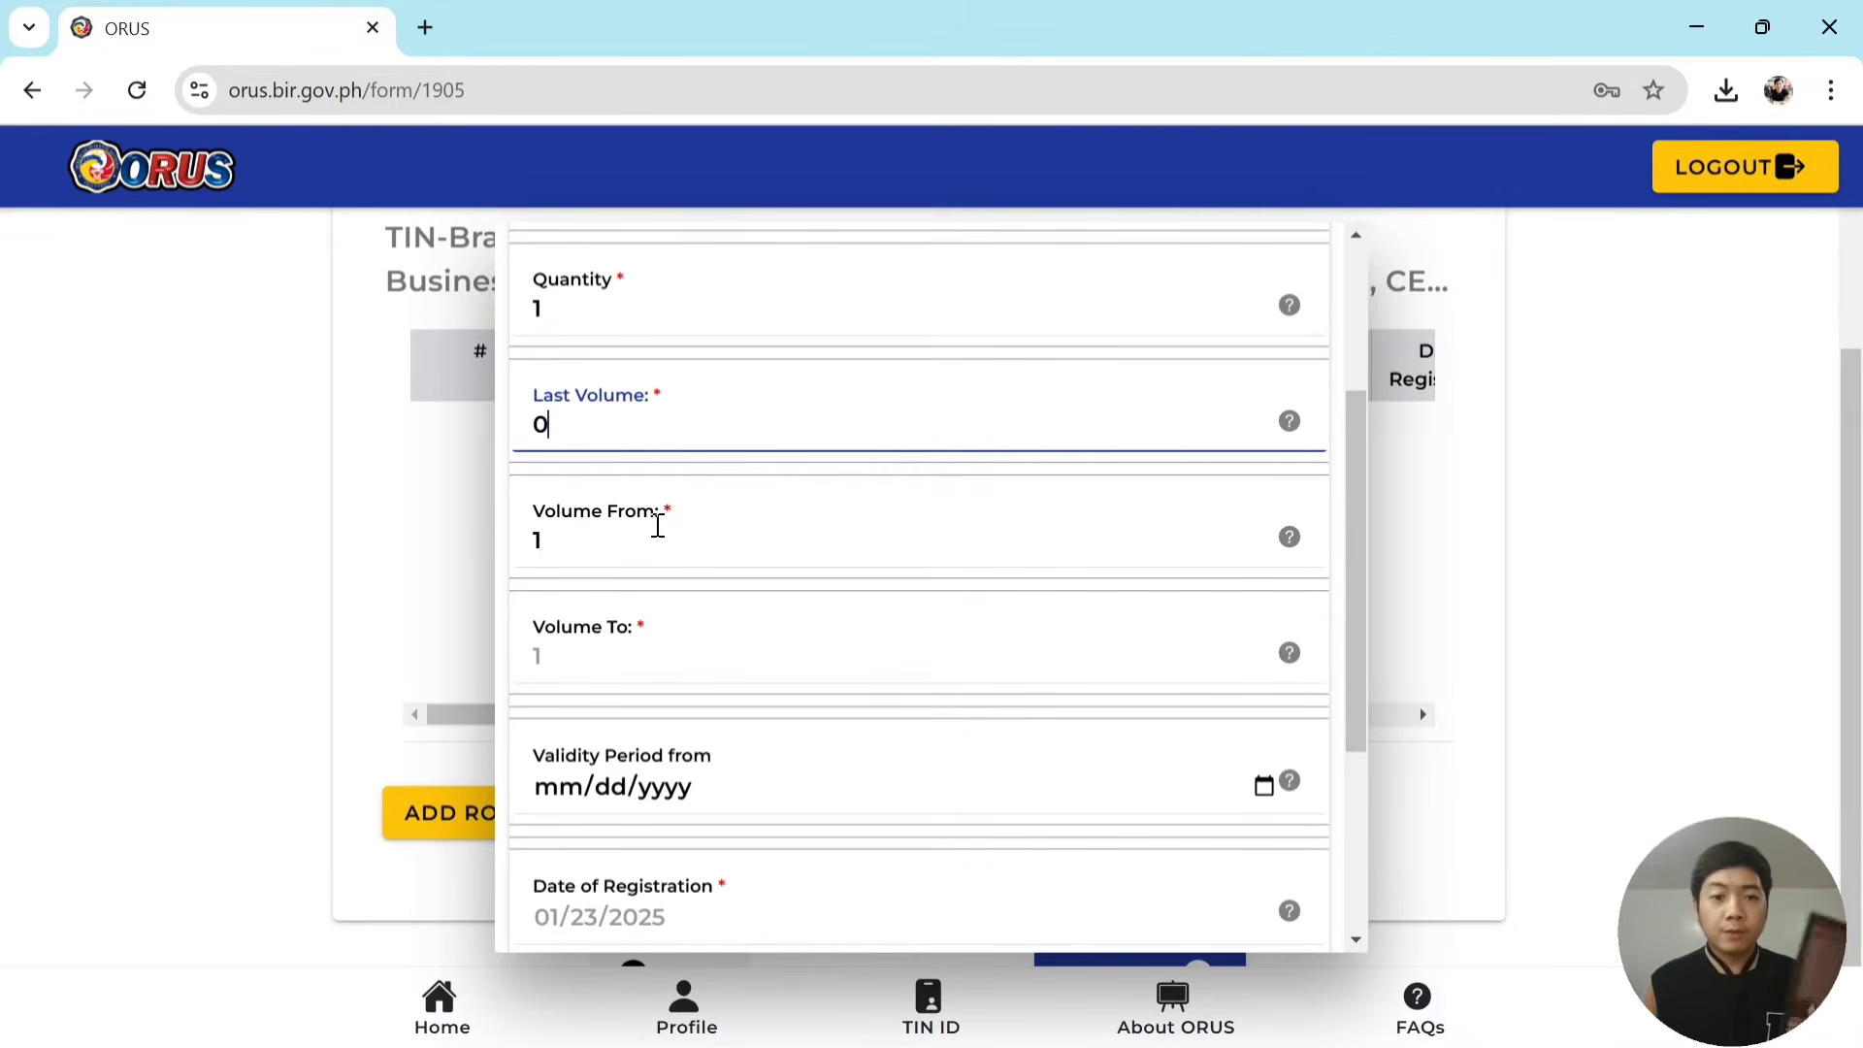
Set the General Journal's Validity Period from date to 01/23/2025.
scroll(670, 553, "down", 2)
scroll(699, 550, "down", 2)
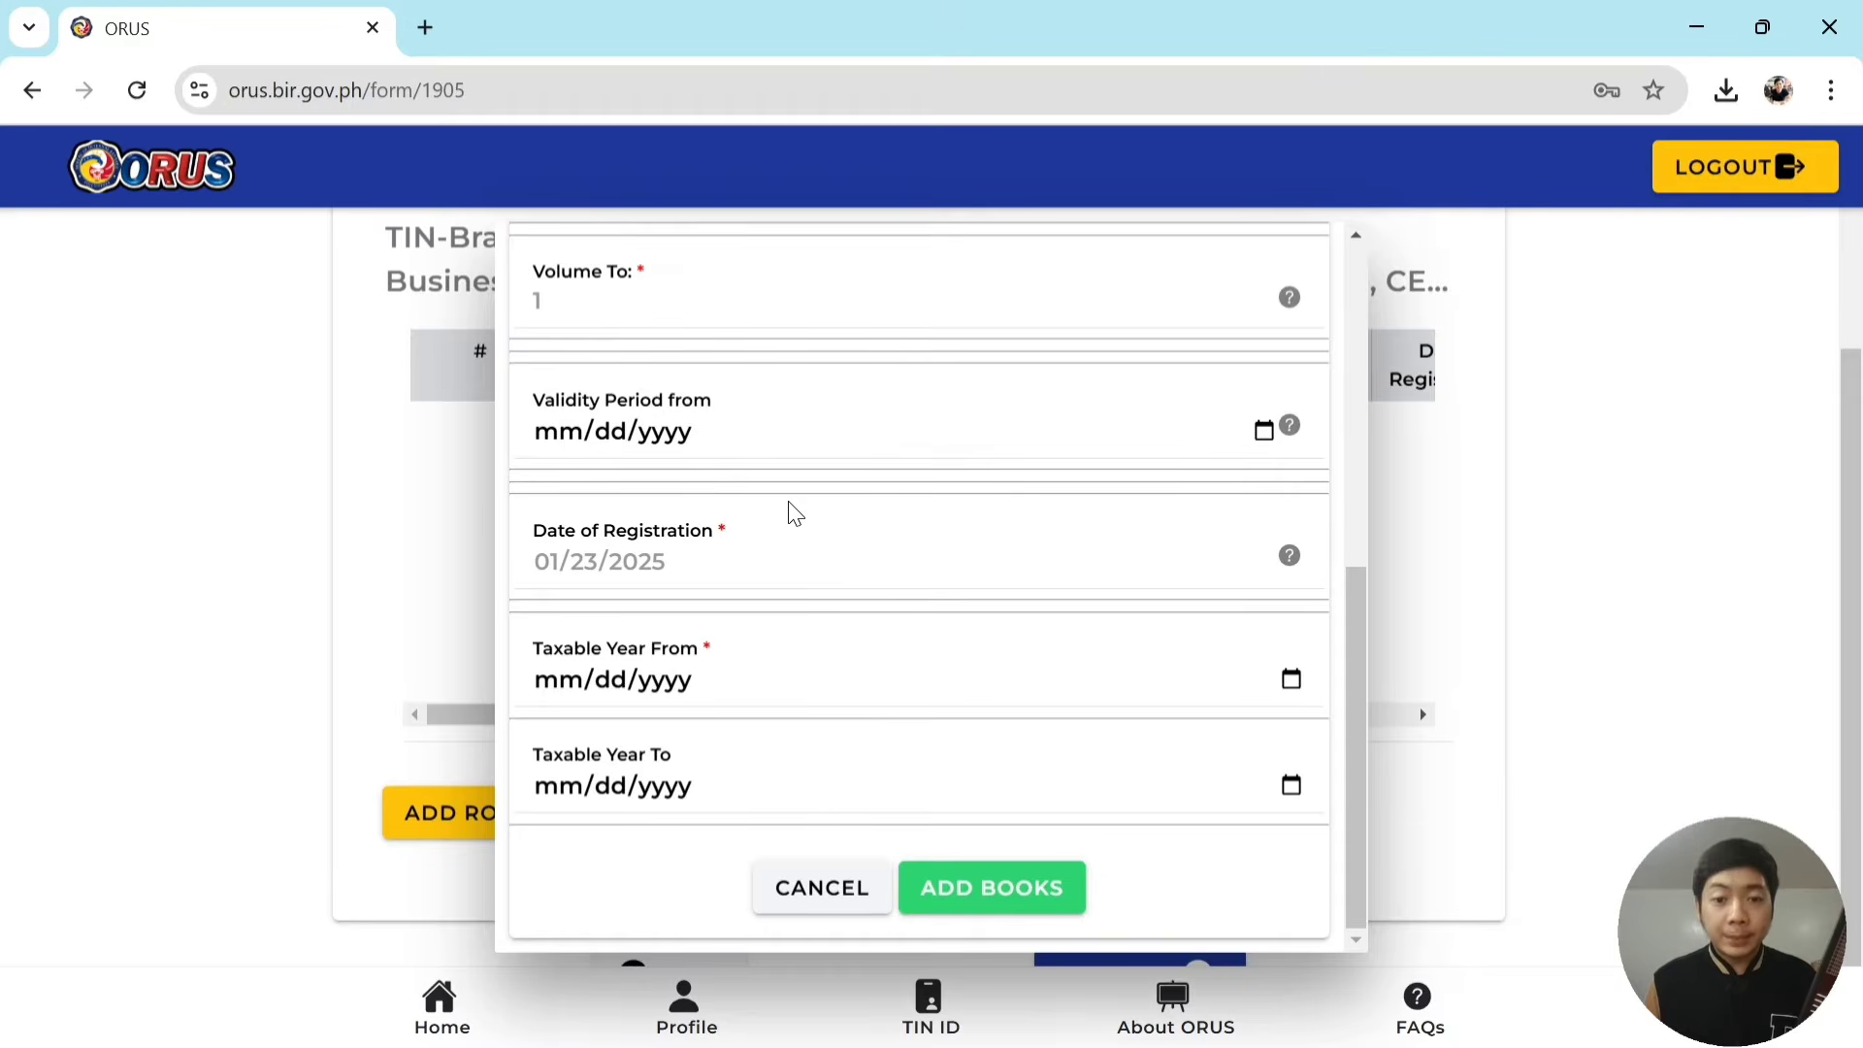
left_click(1257, 429)
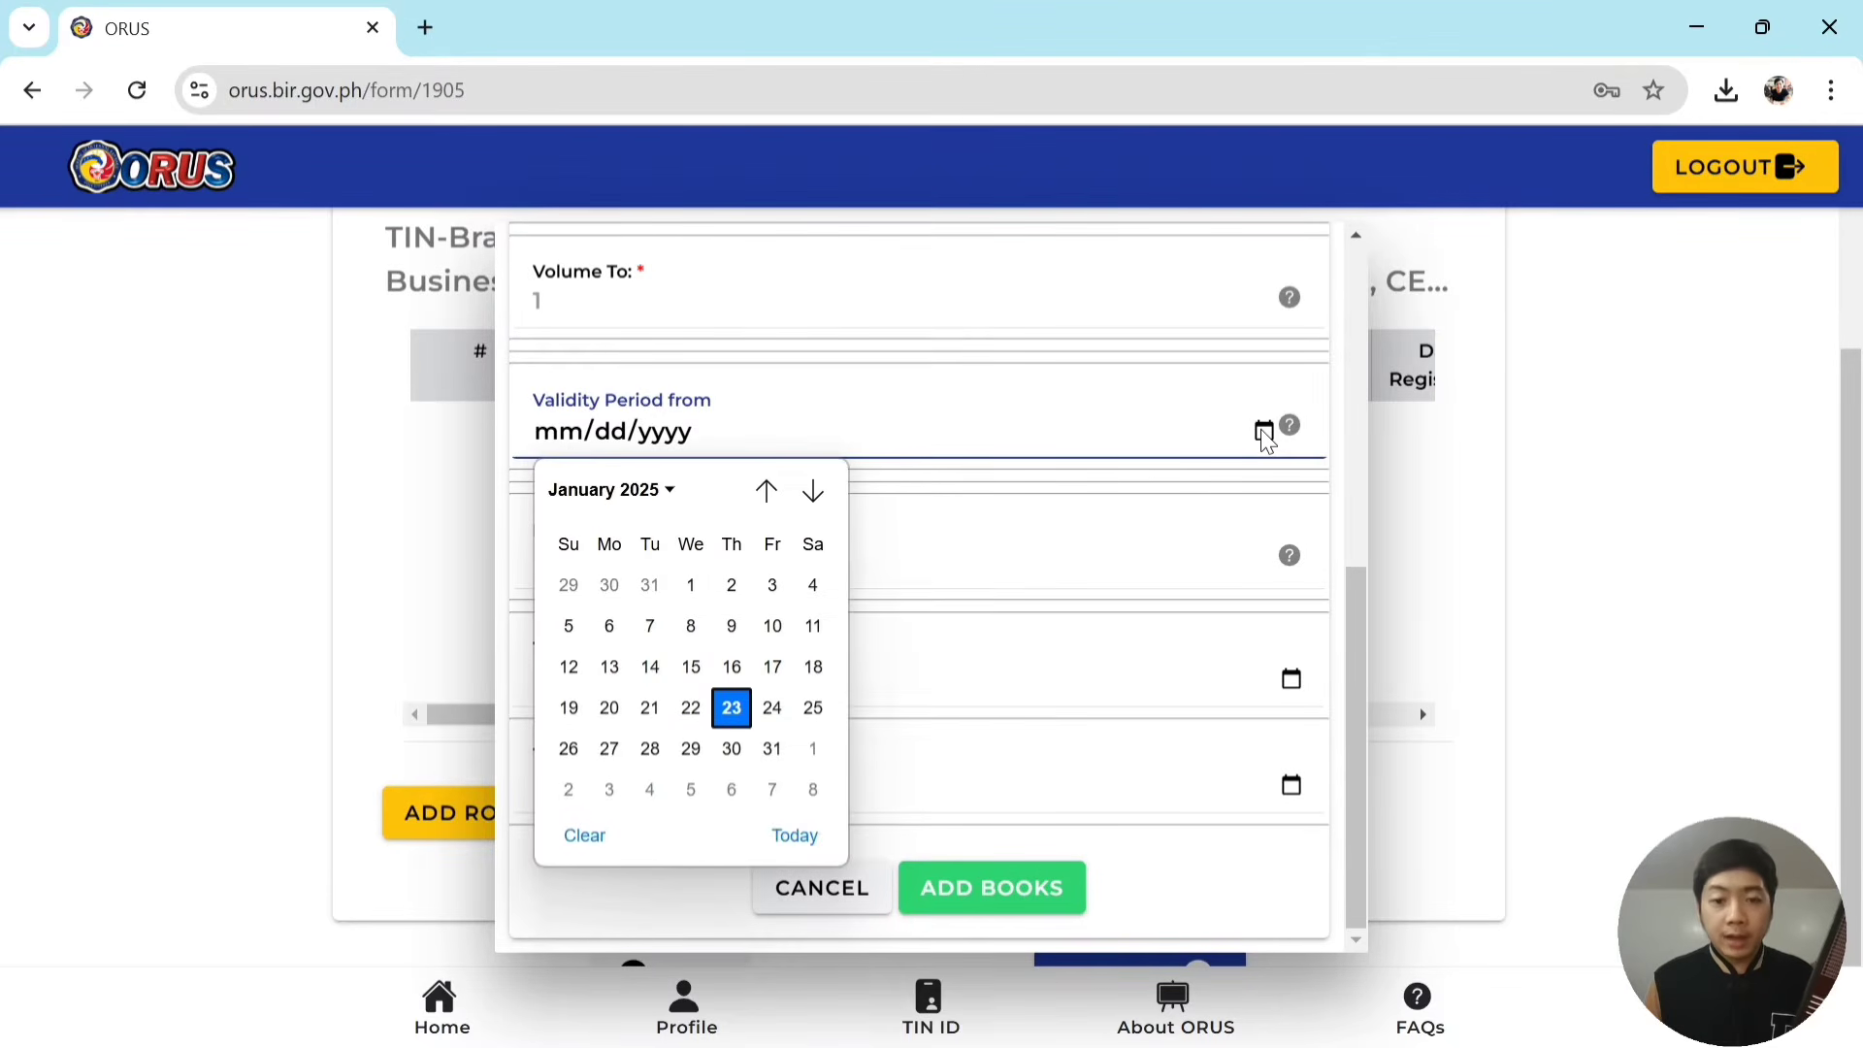
left_click(727, 726)
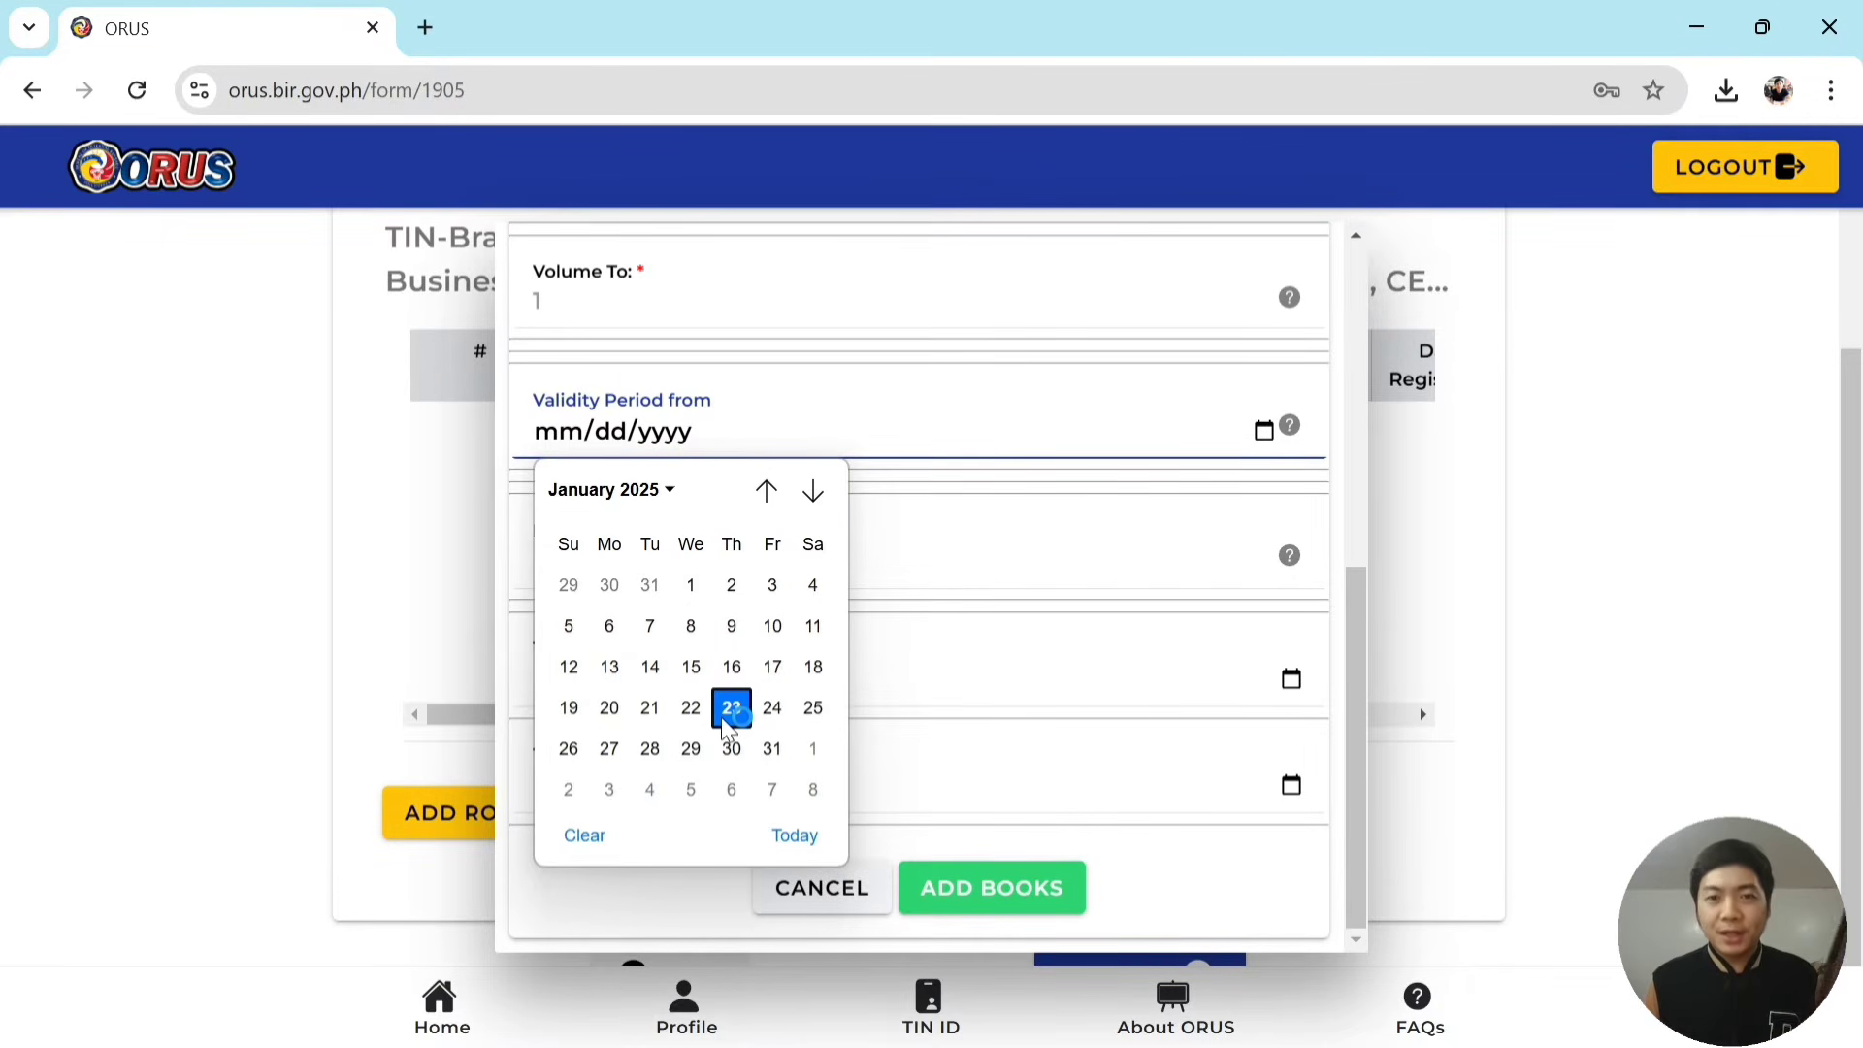
left_click(729, 728)
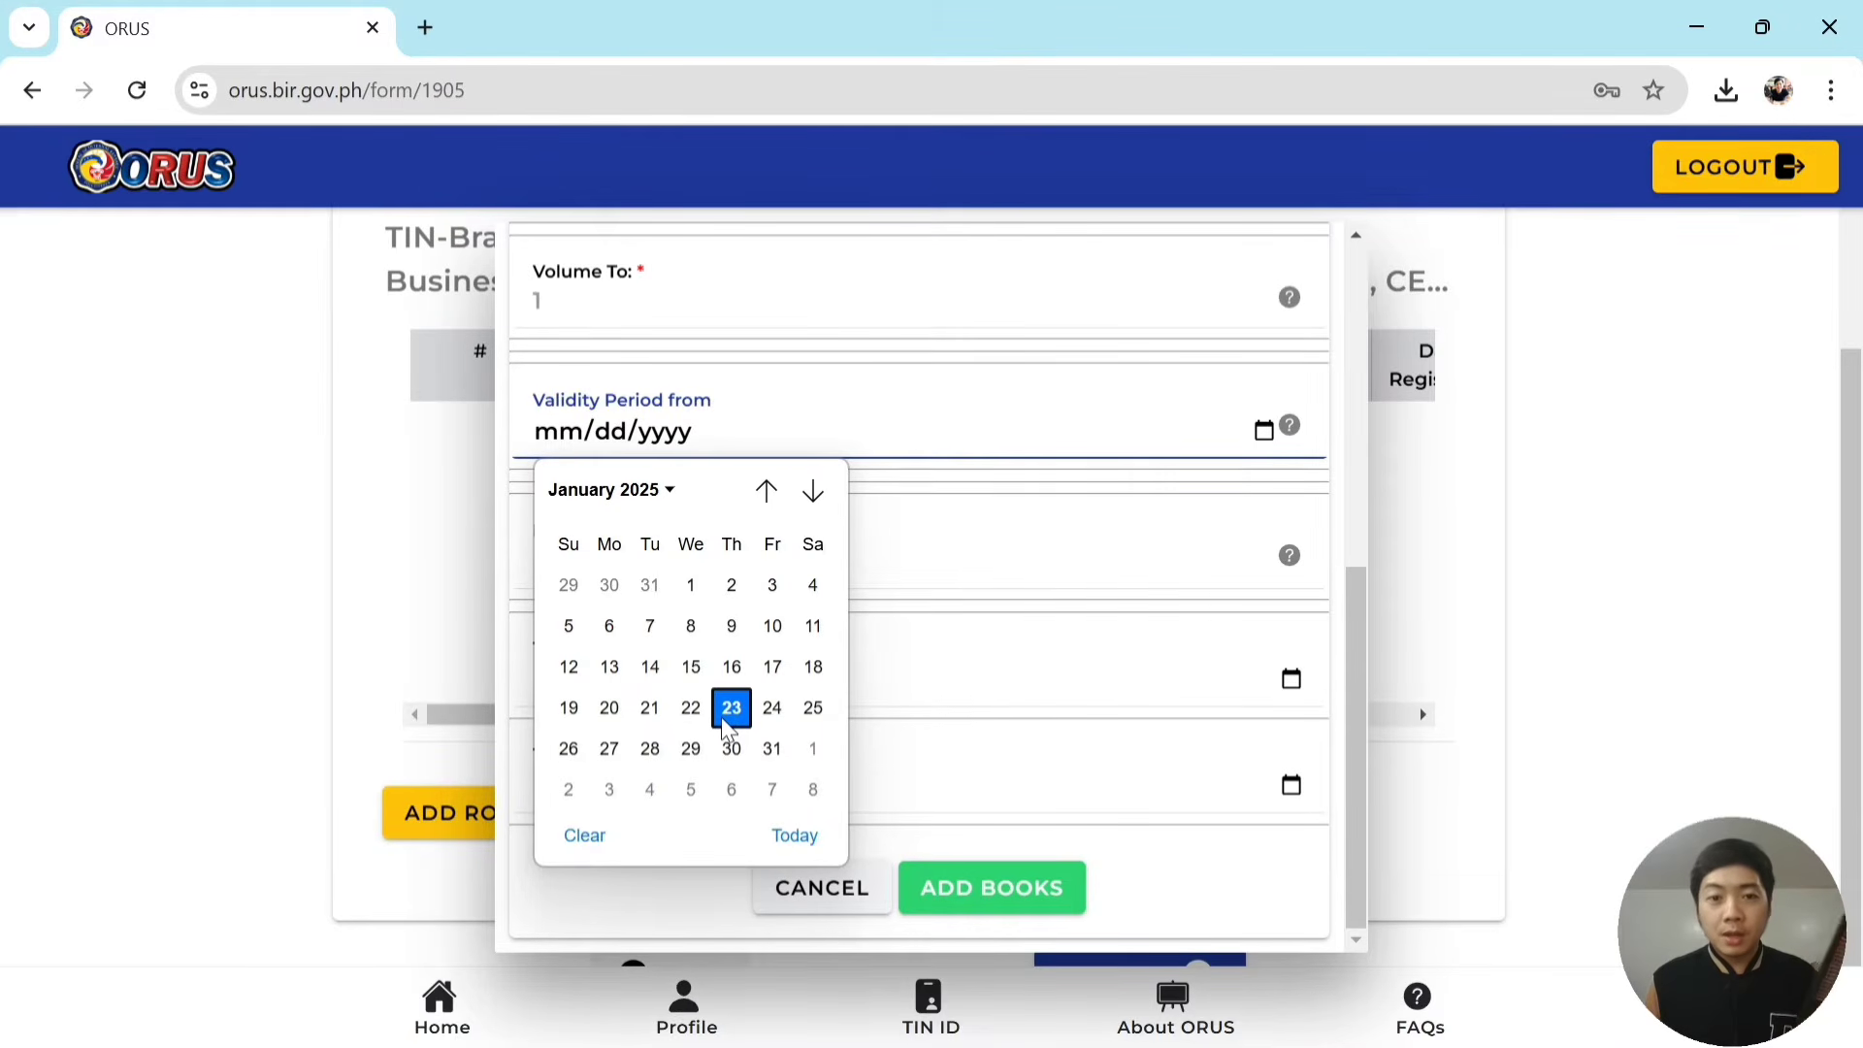
left_click(729, 728)
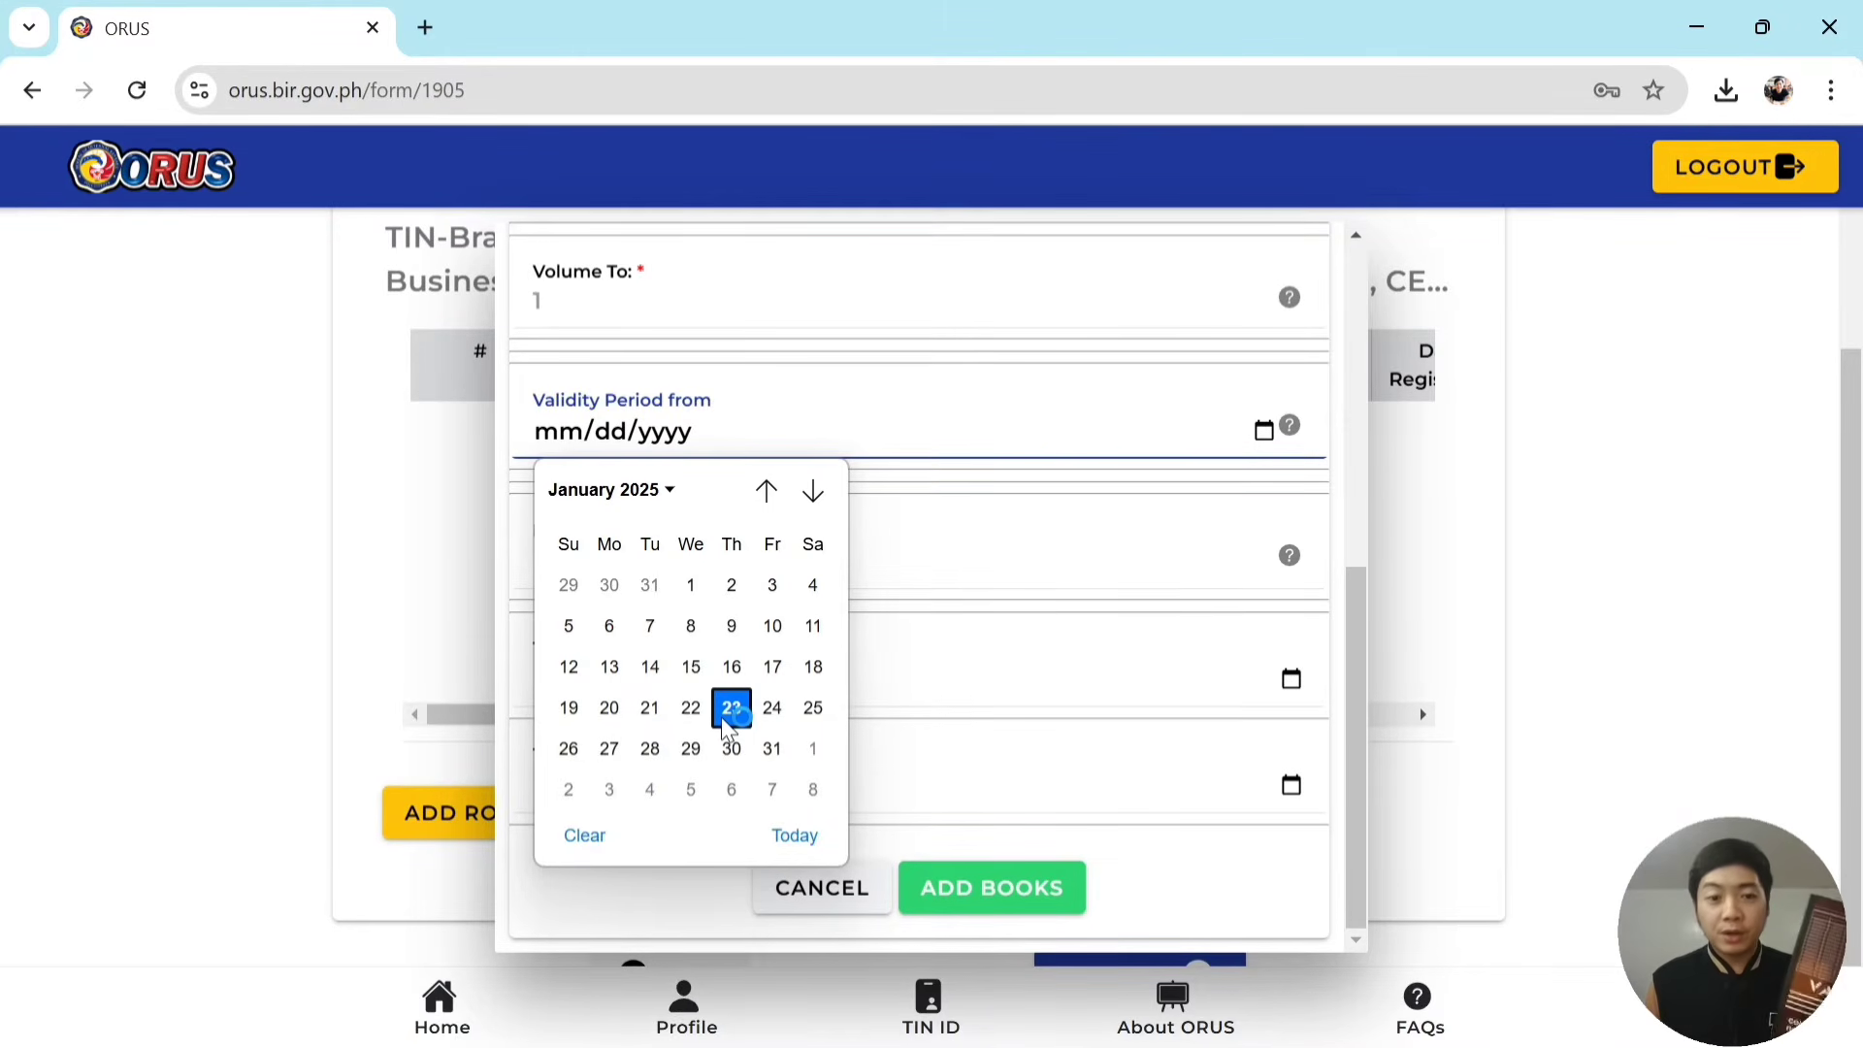
left_click(756, 679)
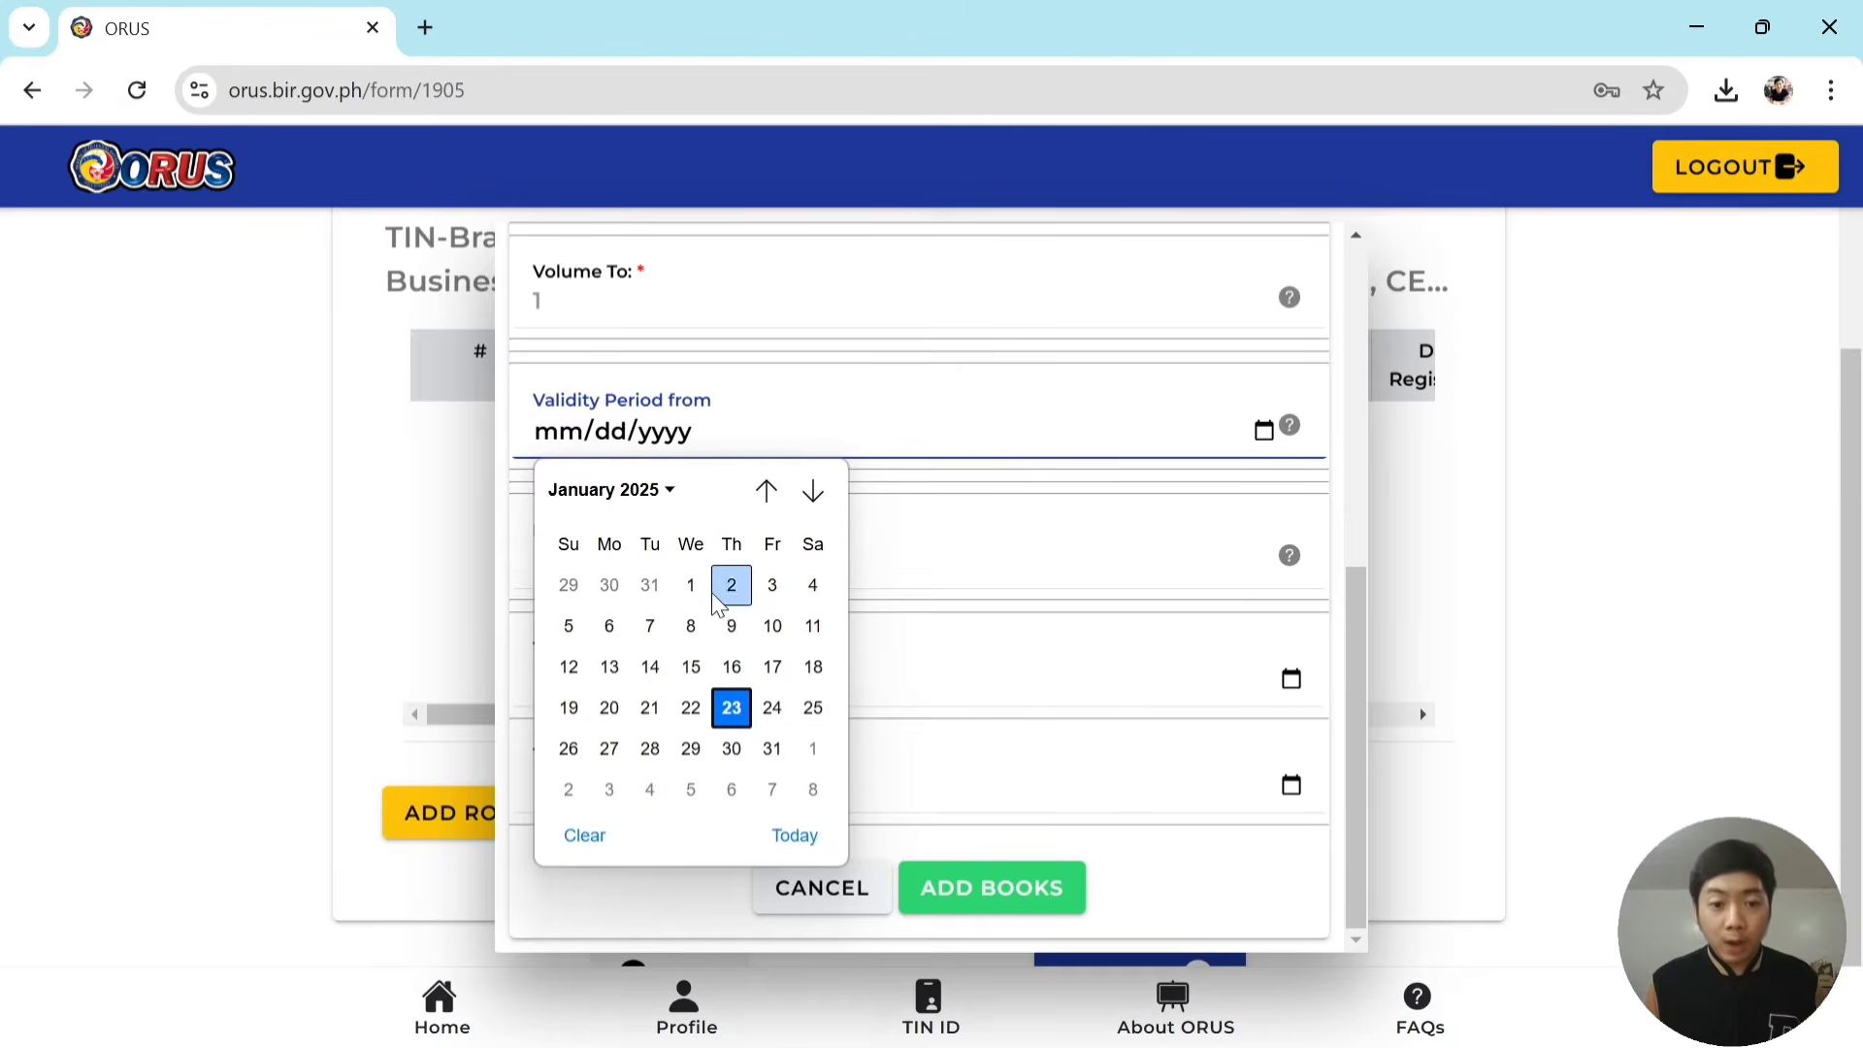
left_click(762, 701)
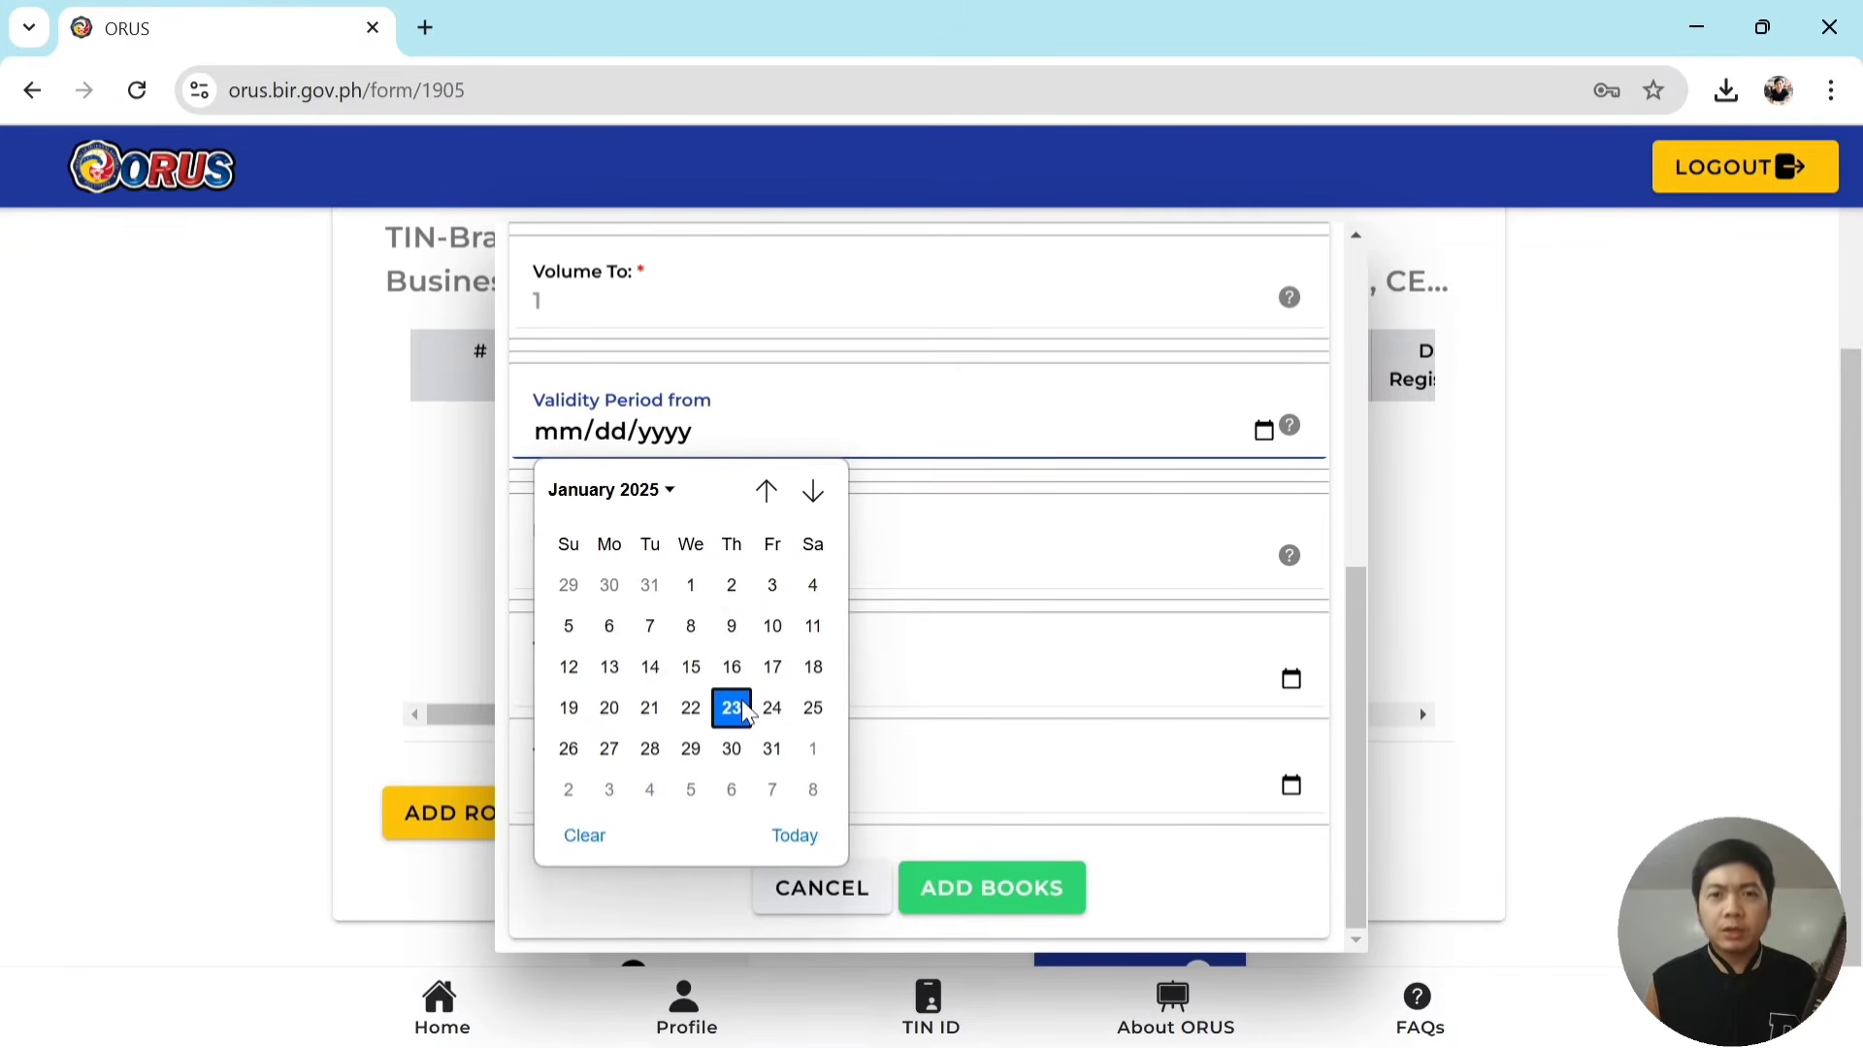
left_click(745, 709)
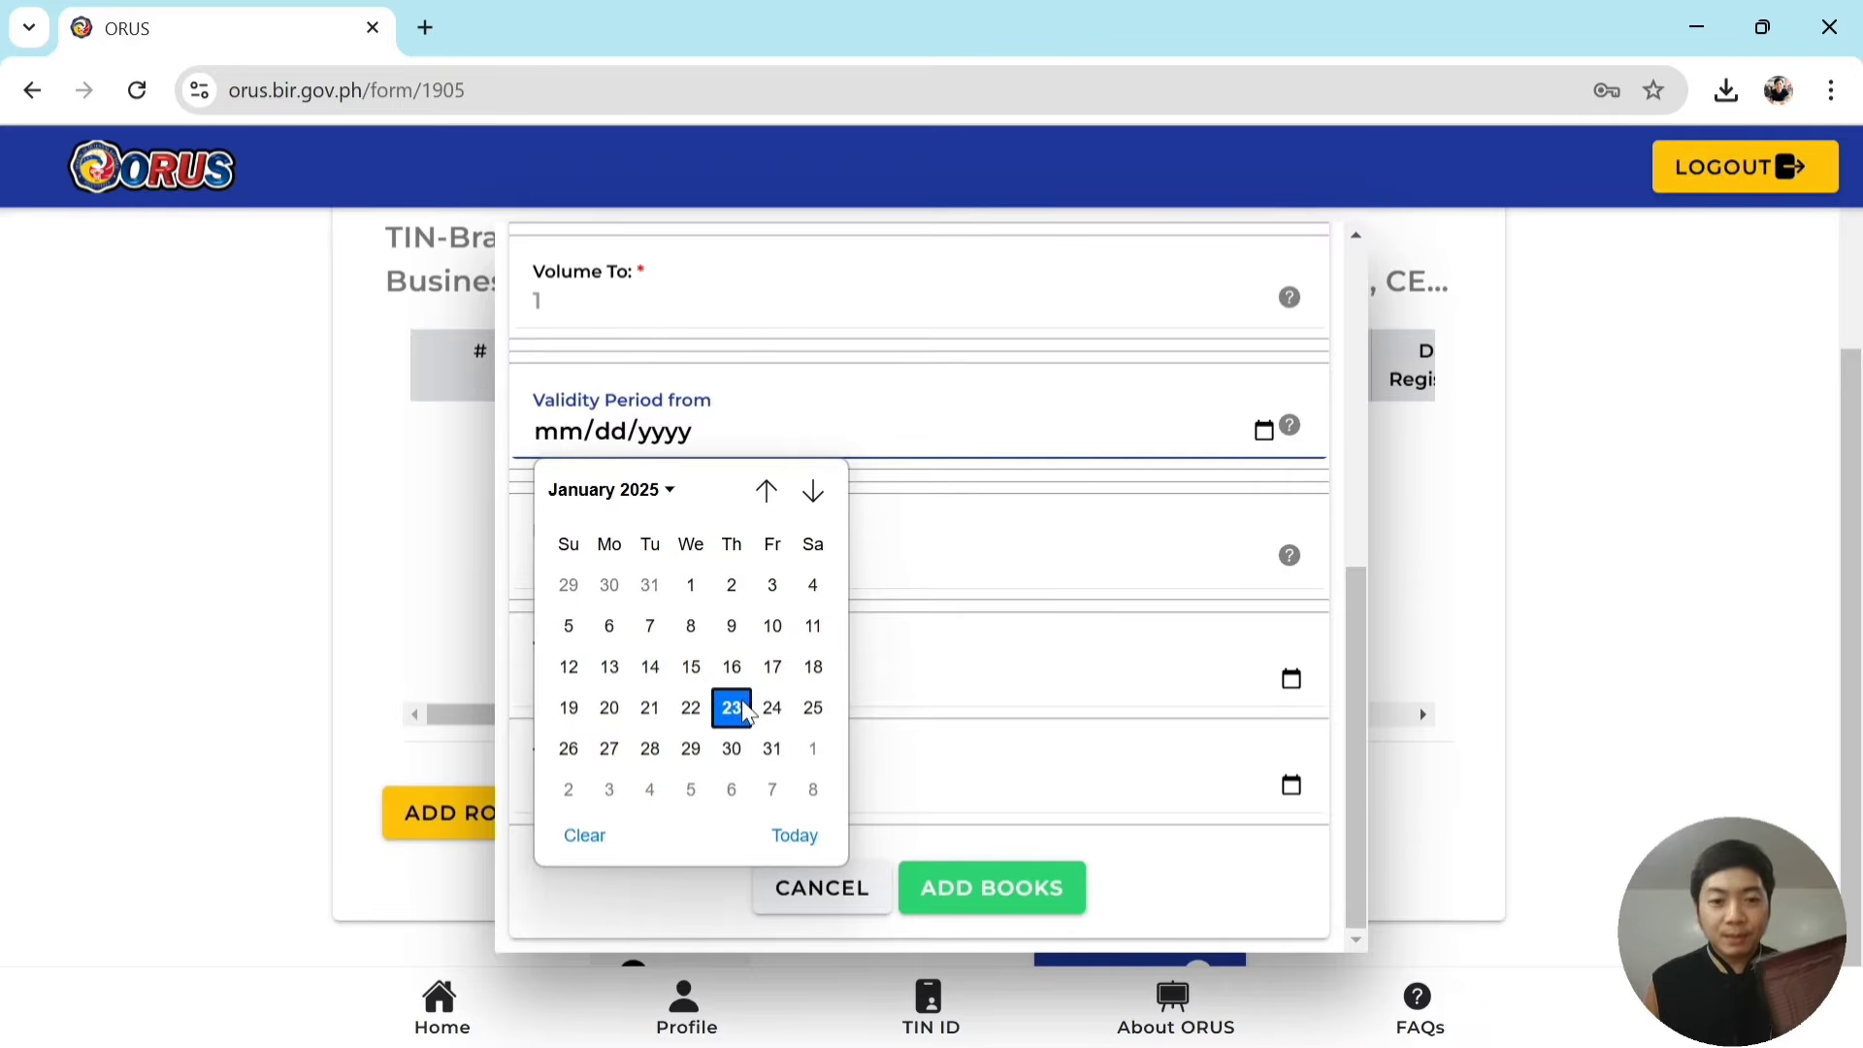
left_click(693, 600)
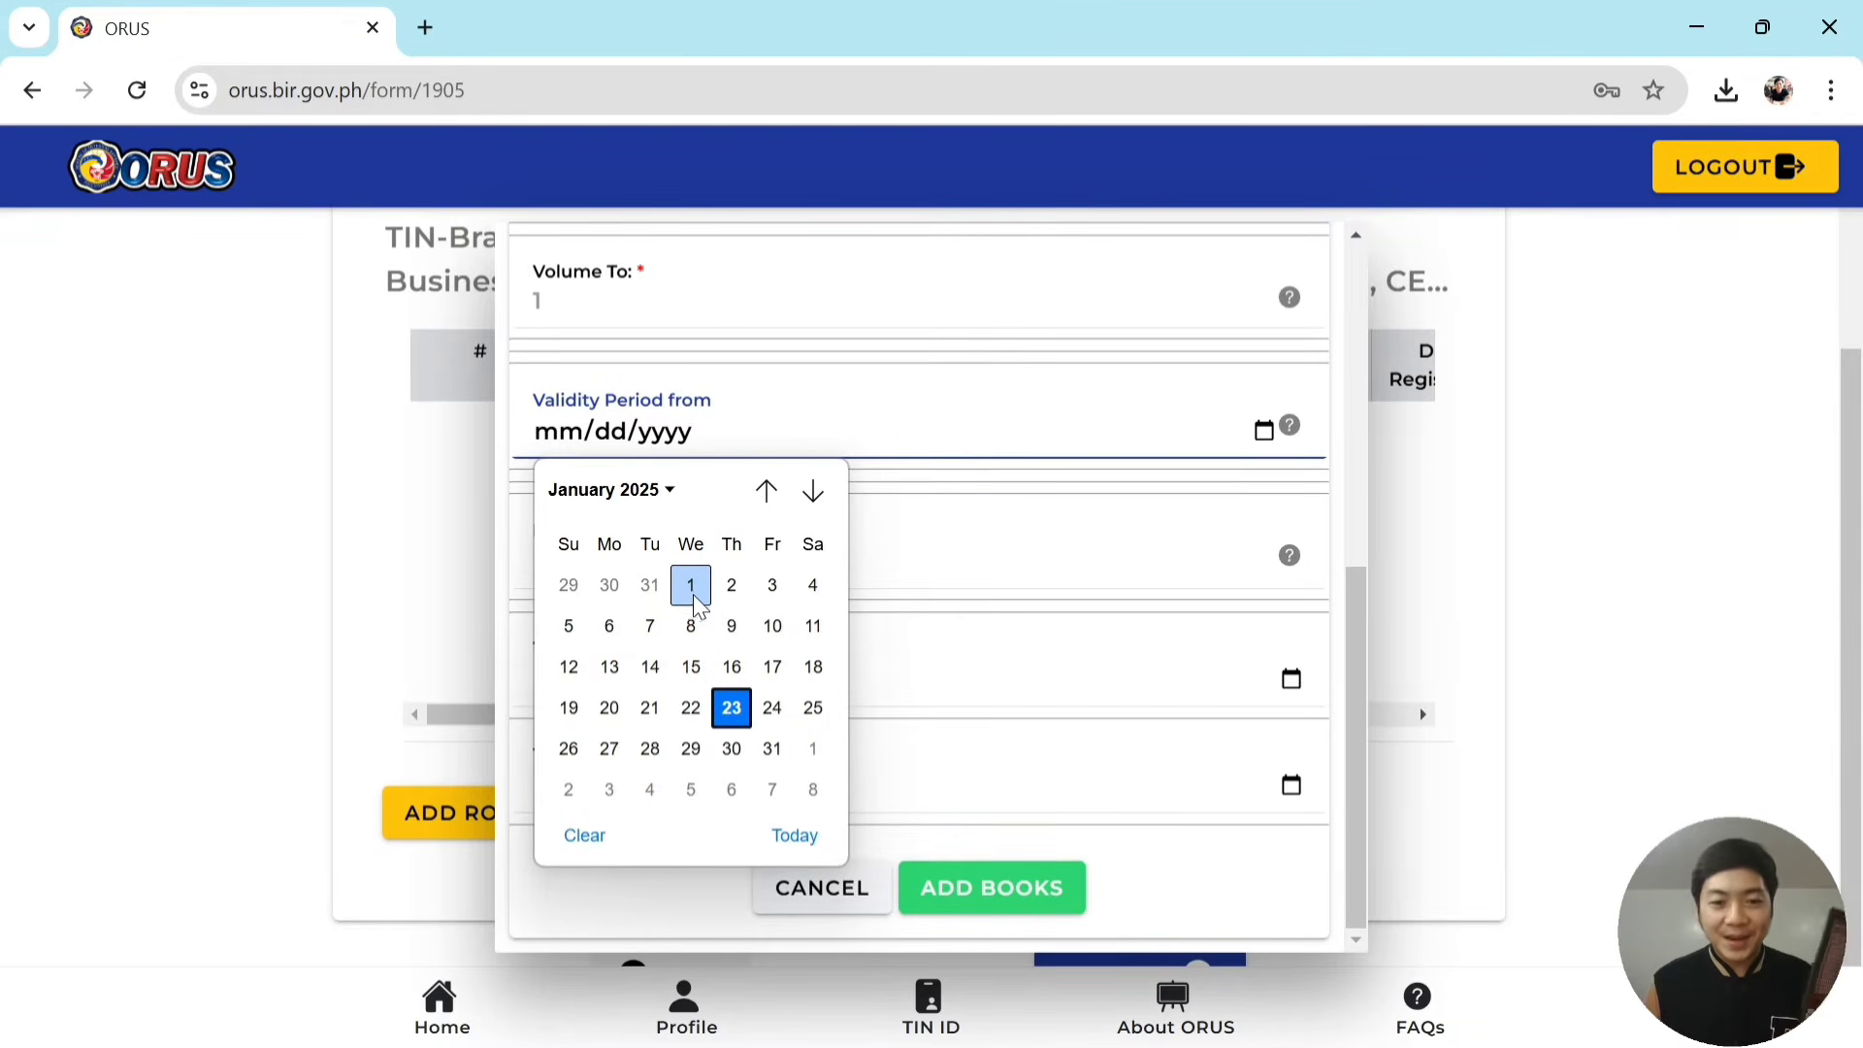
left_click(735, 714)
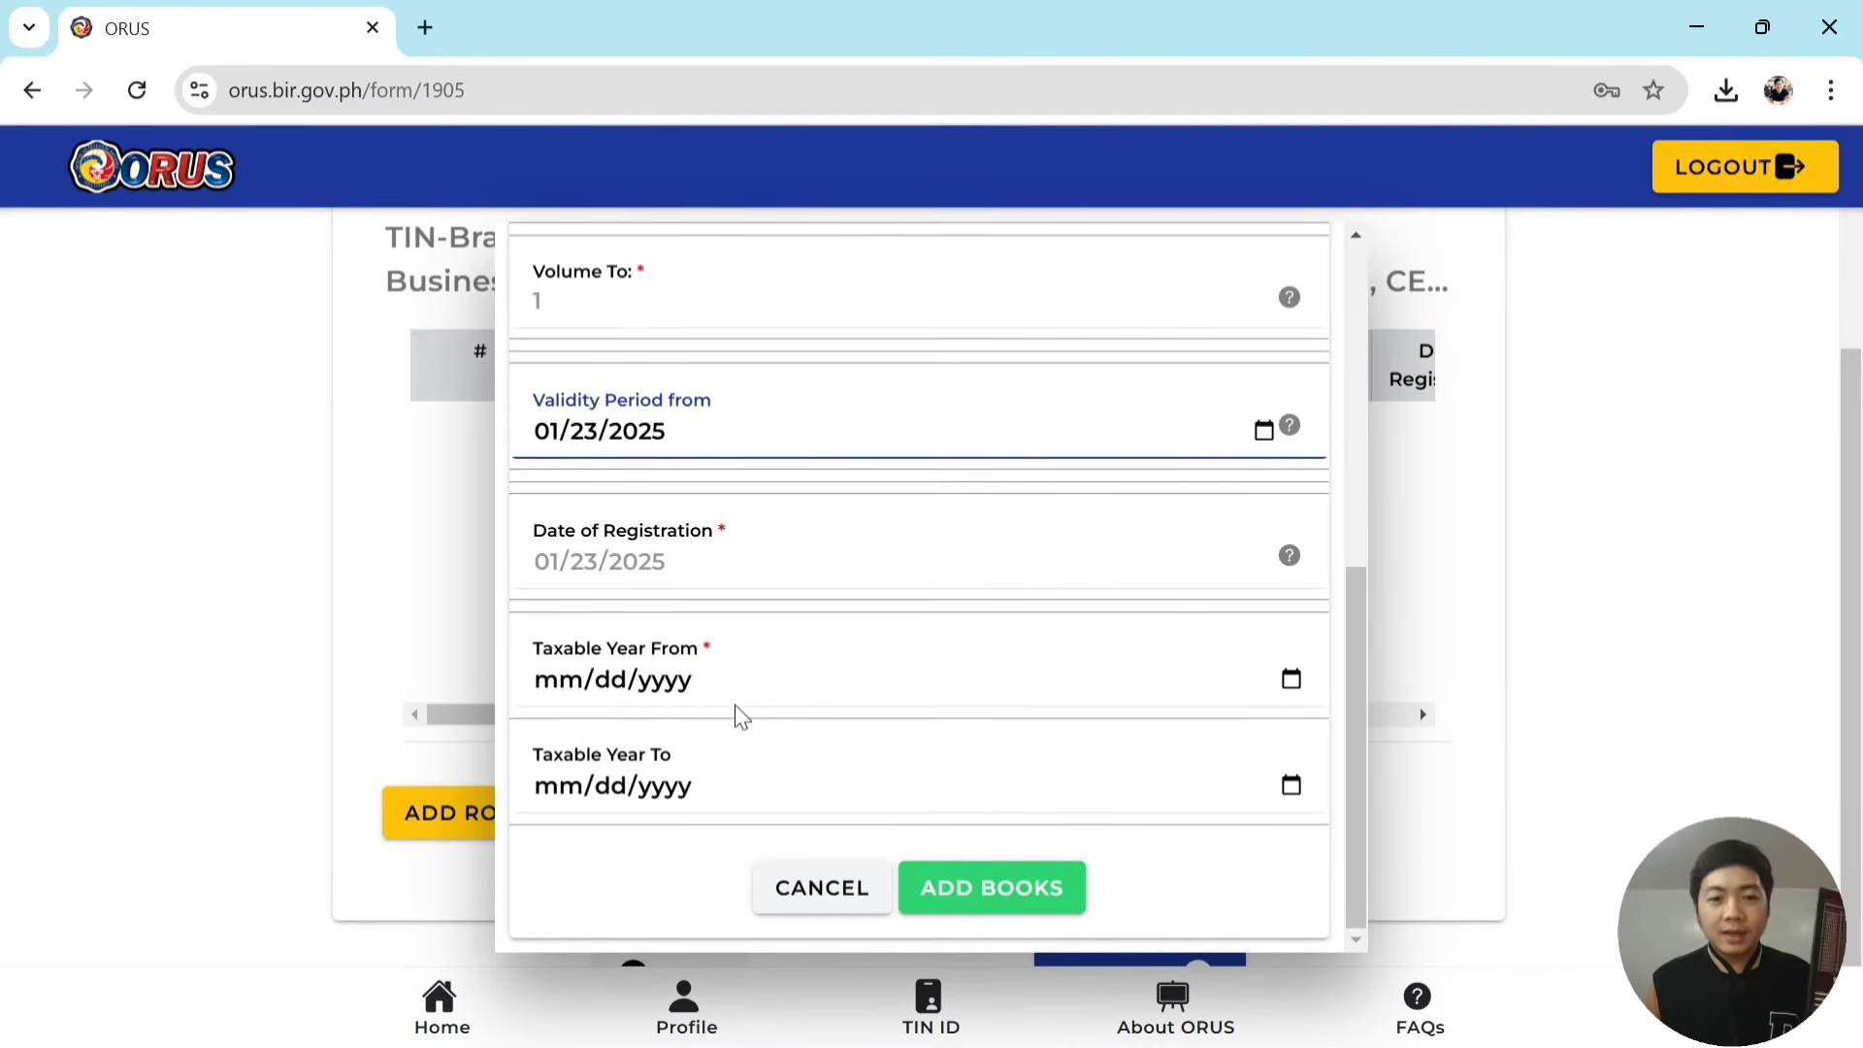
left_click(738, 707)
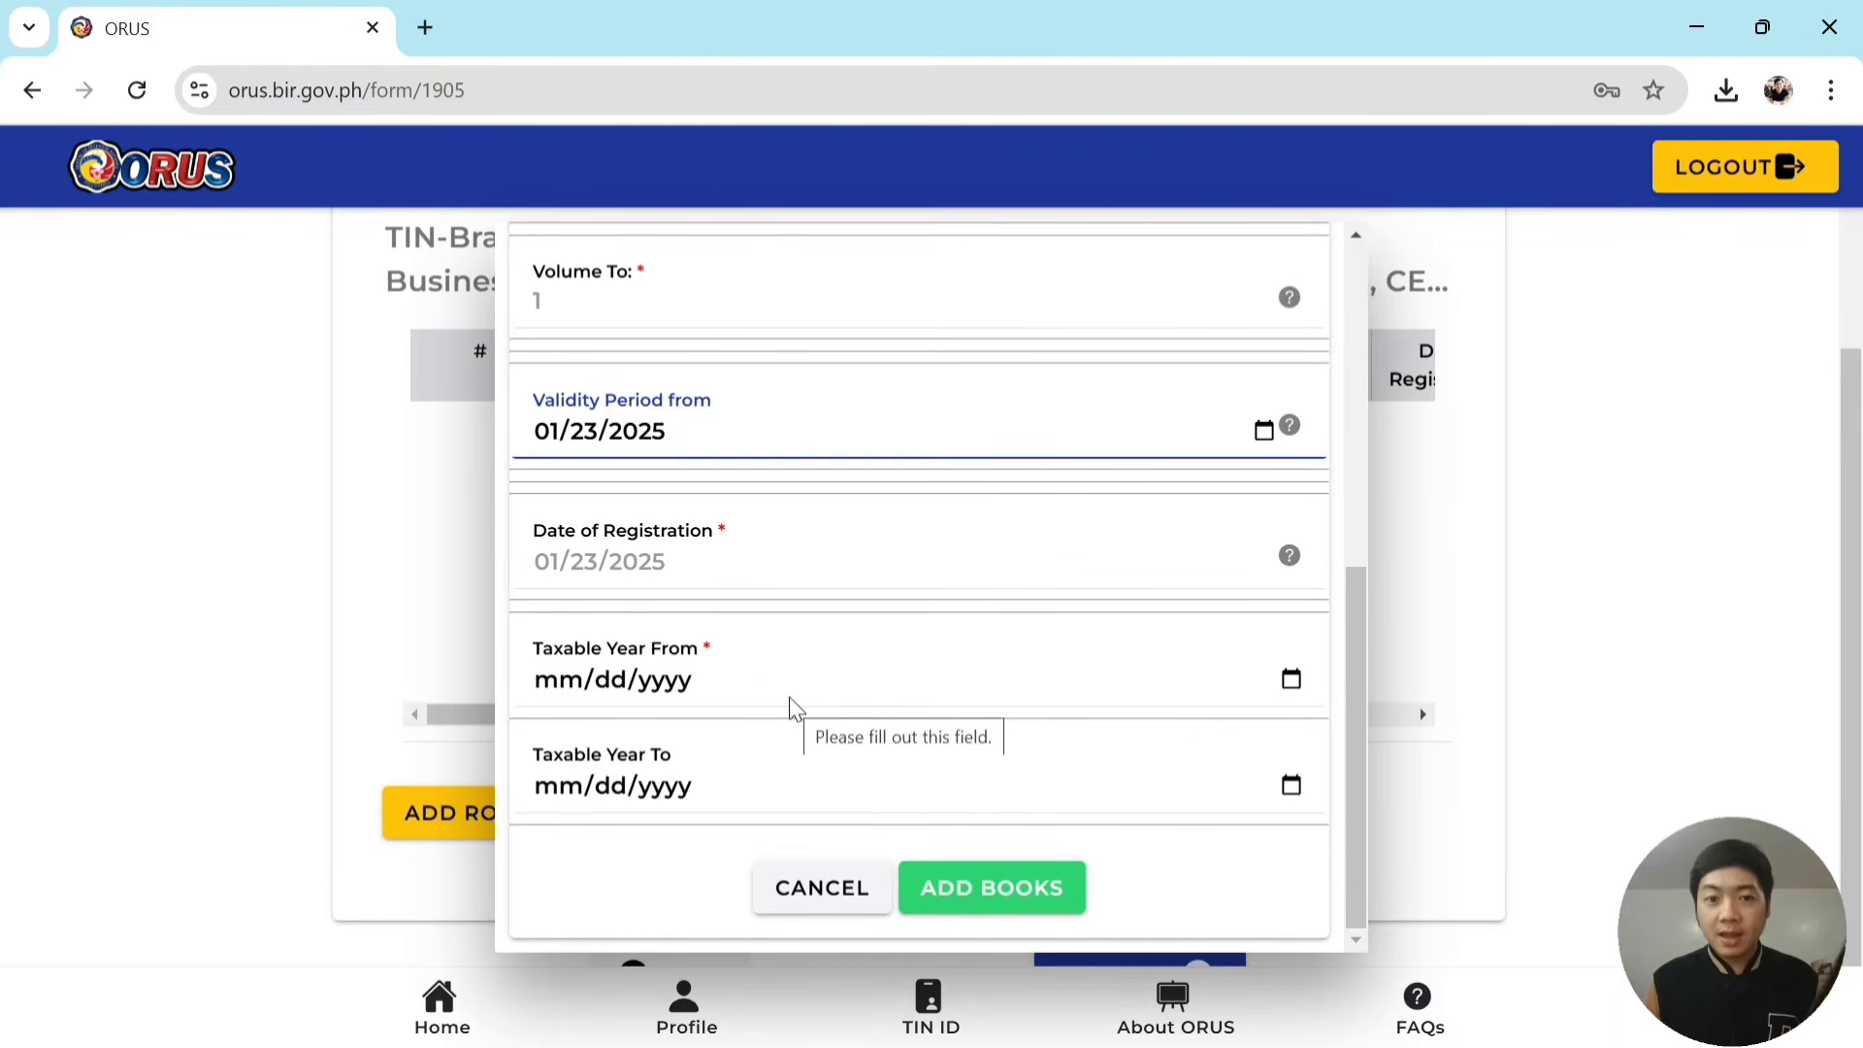
left_click(808, 669)
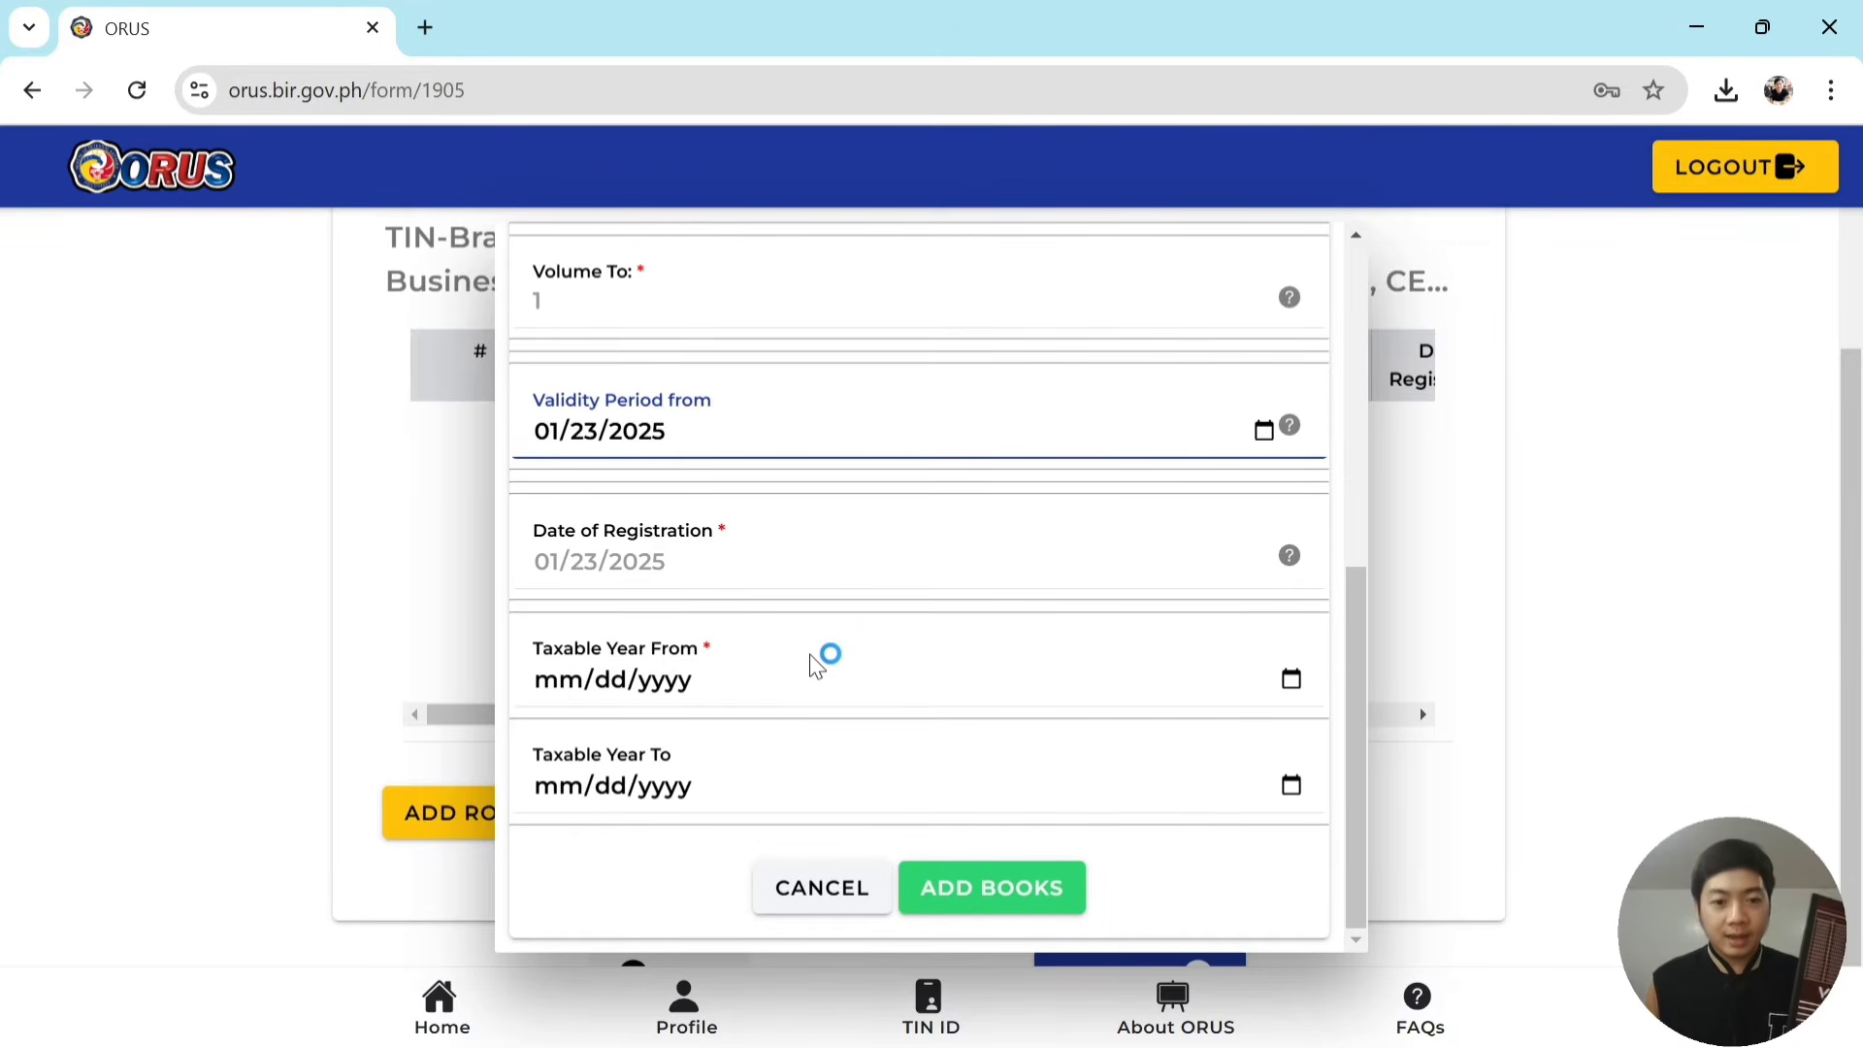
left_click(856, 709)
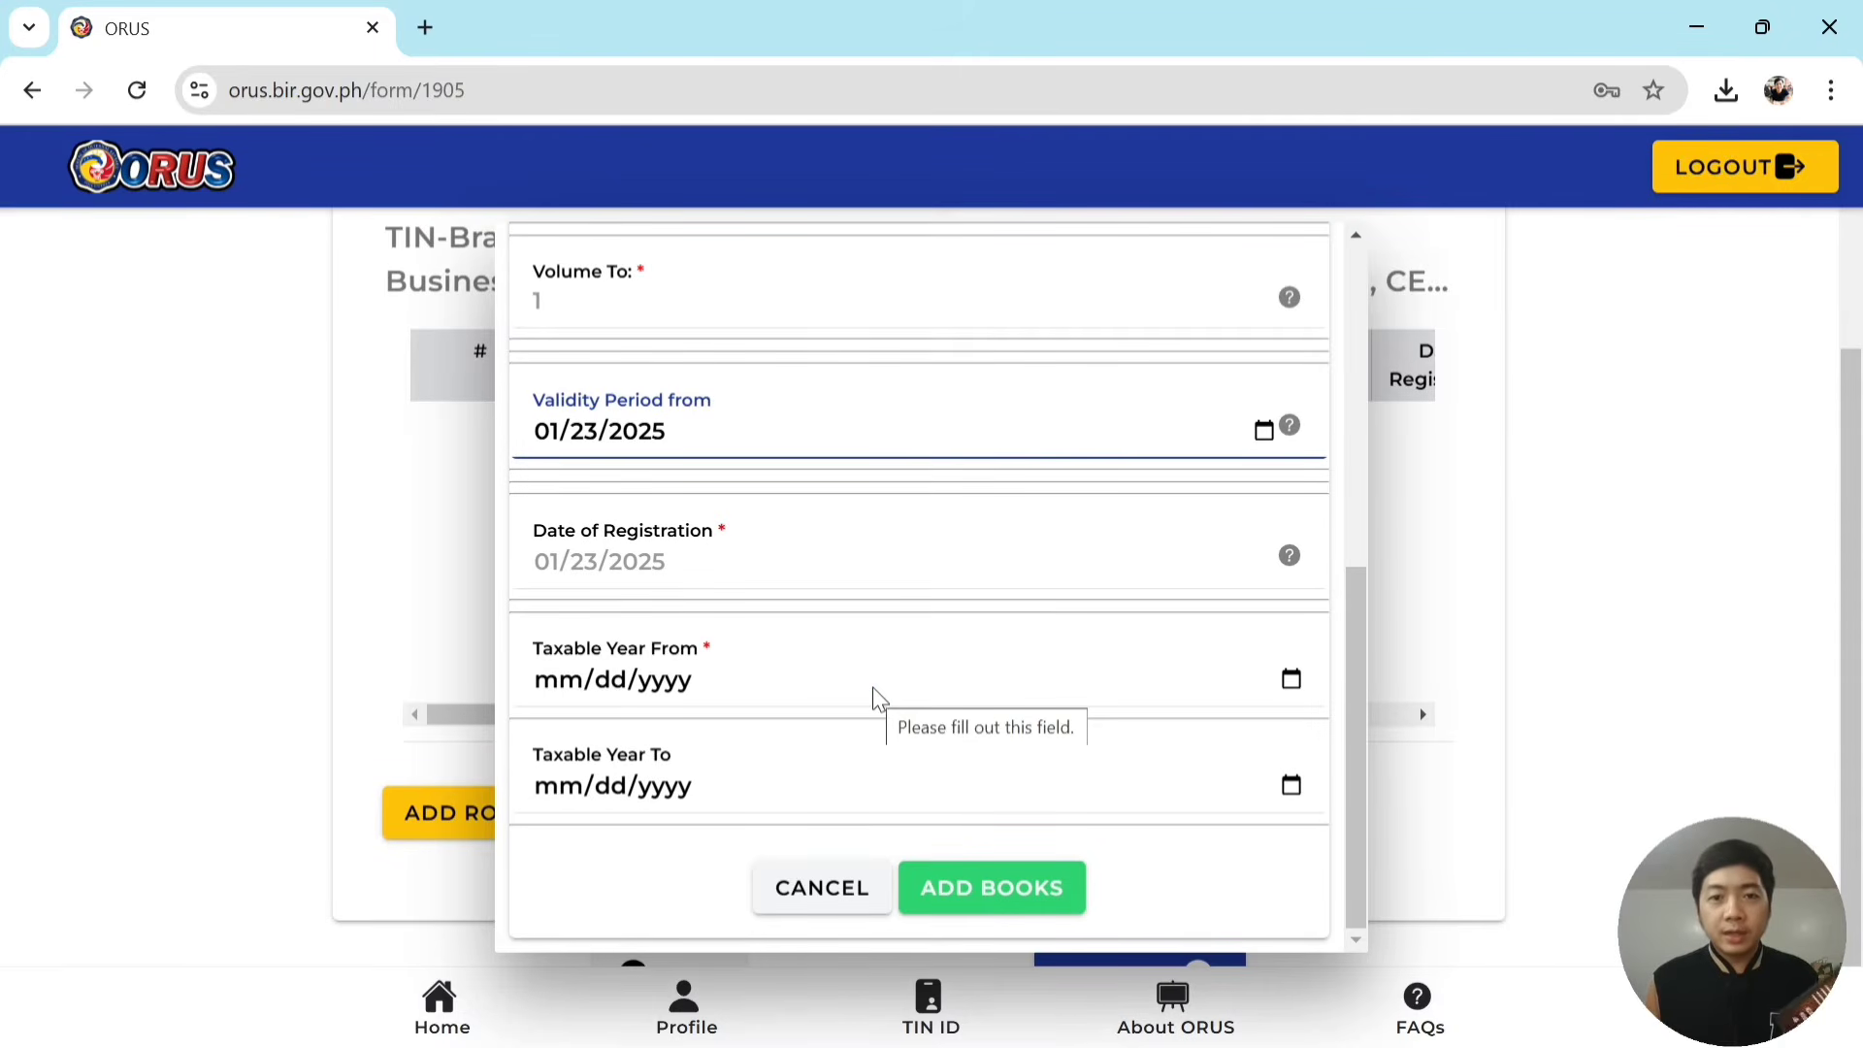
left_click(877, 689)
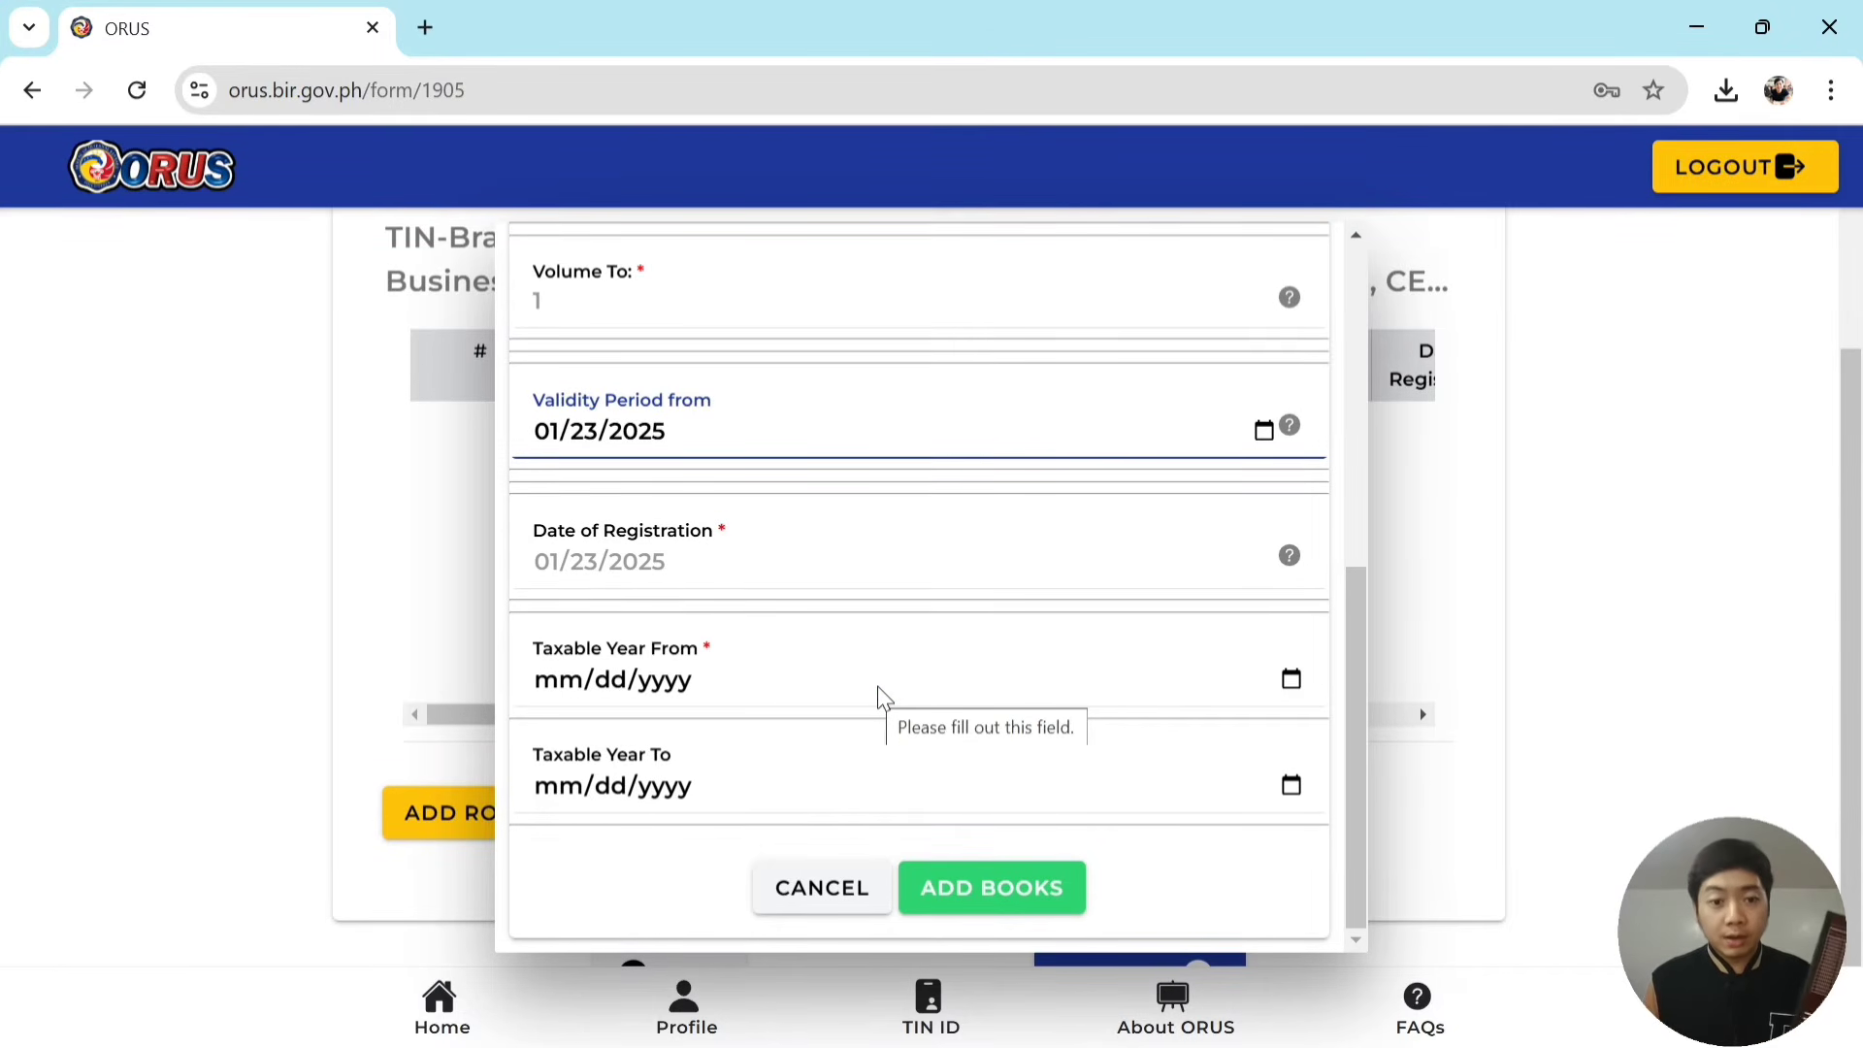
left_click(882, 695)
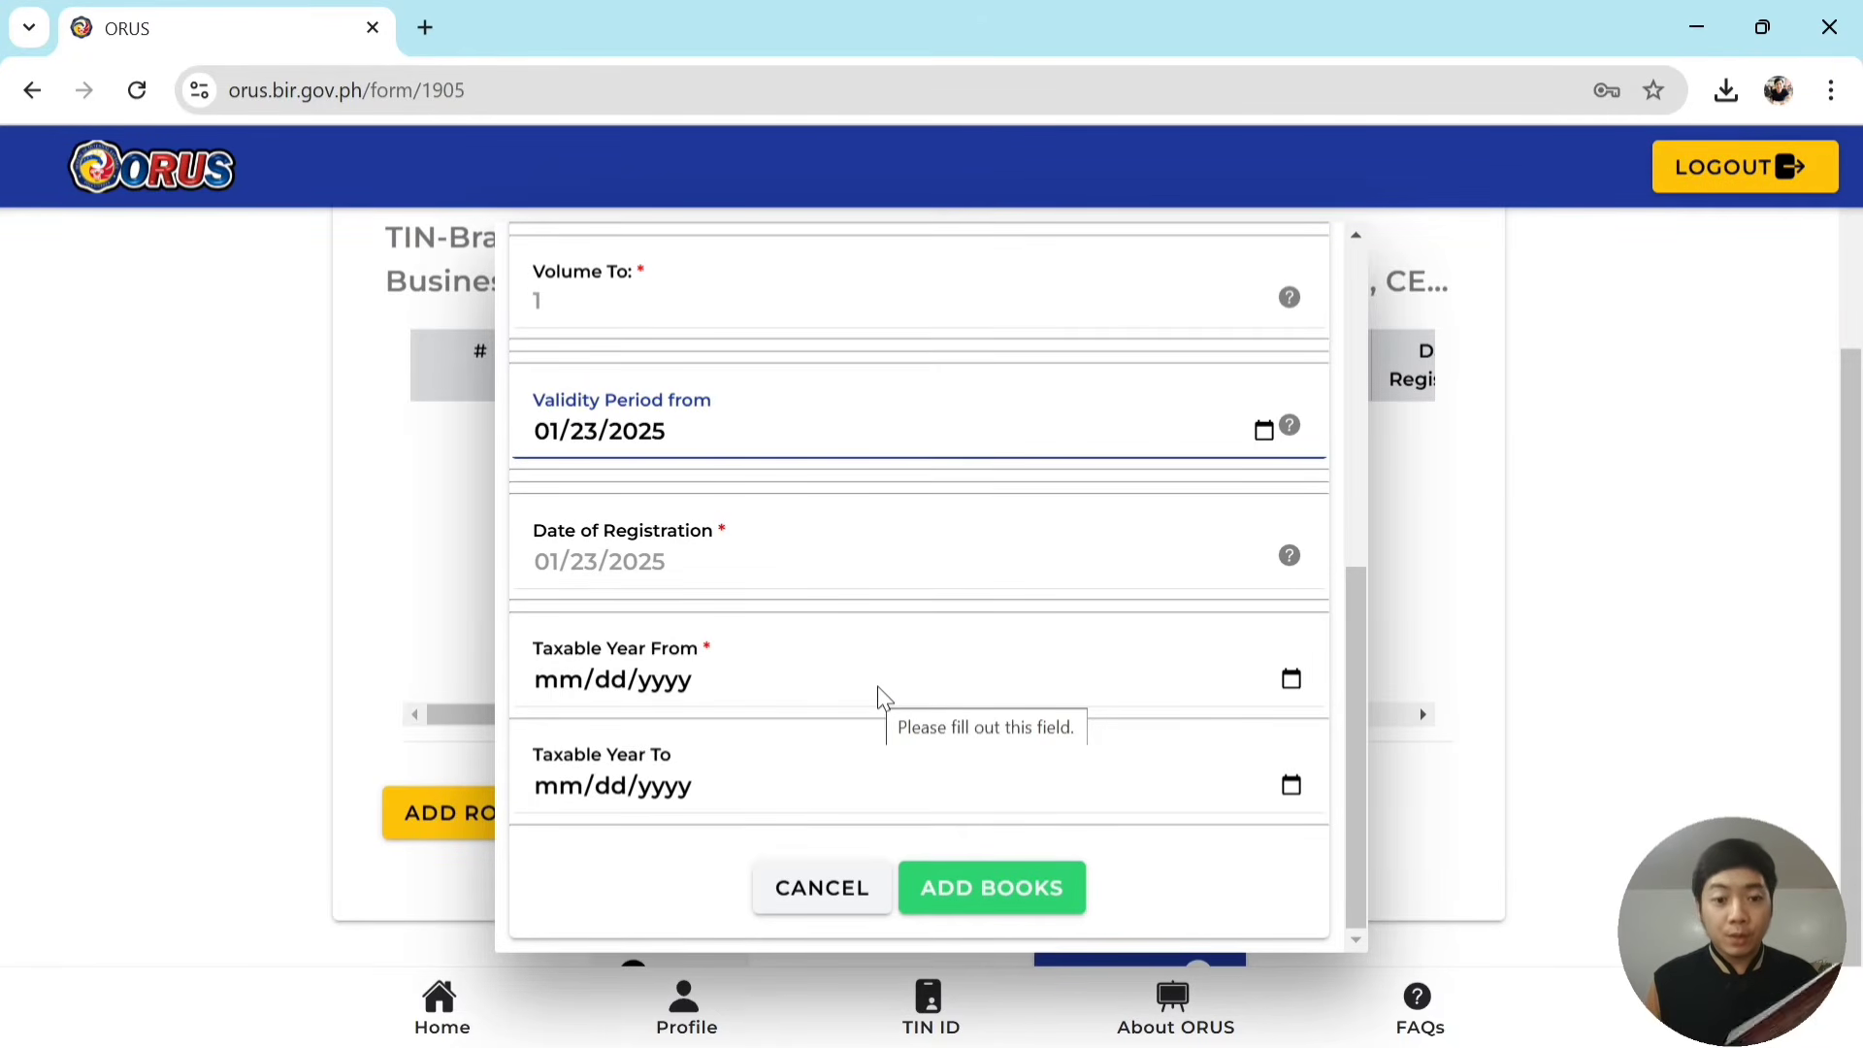
Set the General Journal's Taxable Year From date to 01/01/2025.
left_click(1291, 678)
left_click(773, 447)
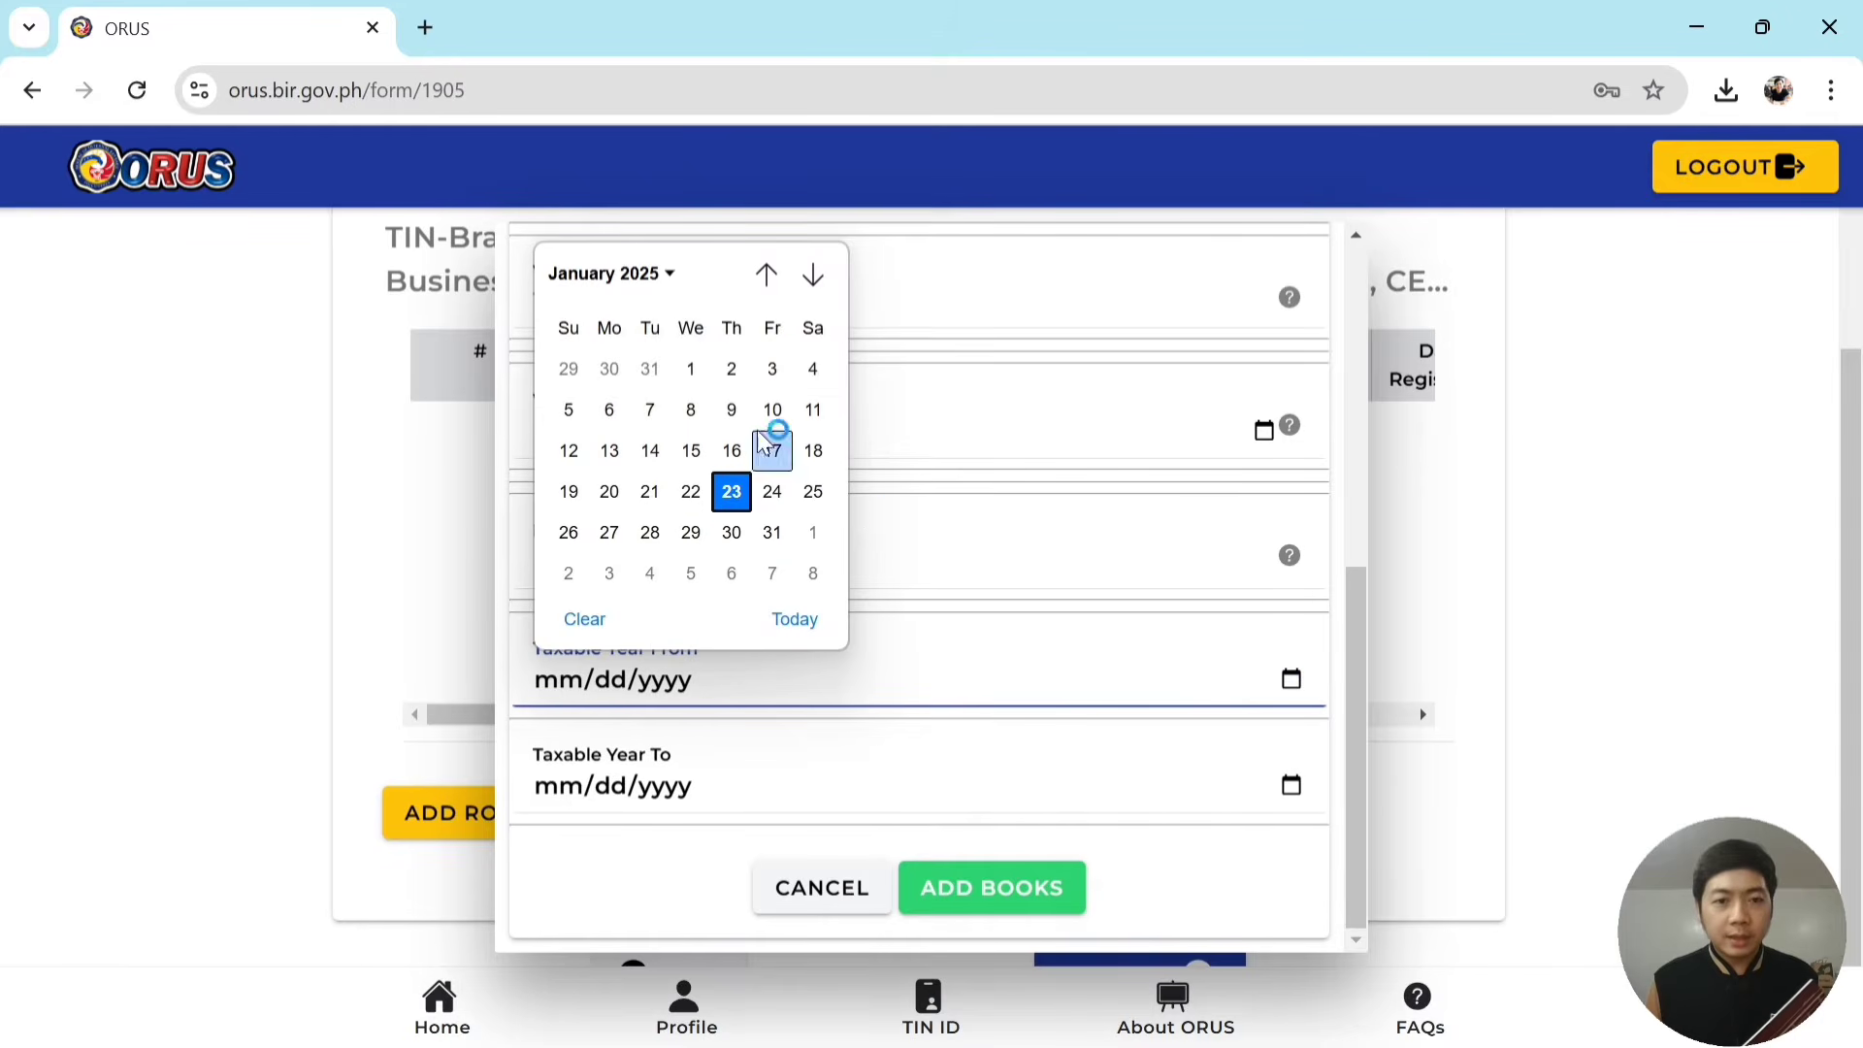
left_click(699, 379)
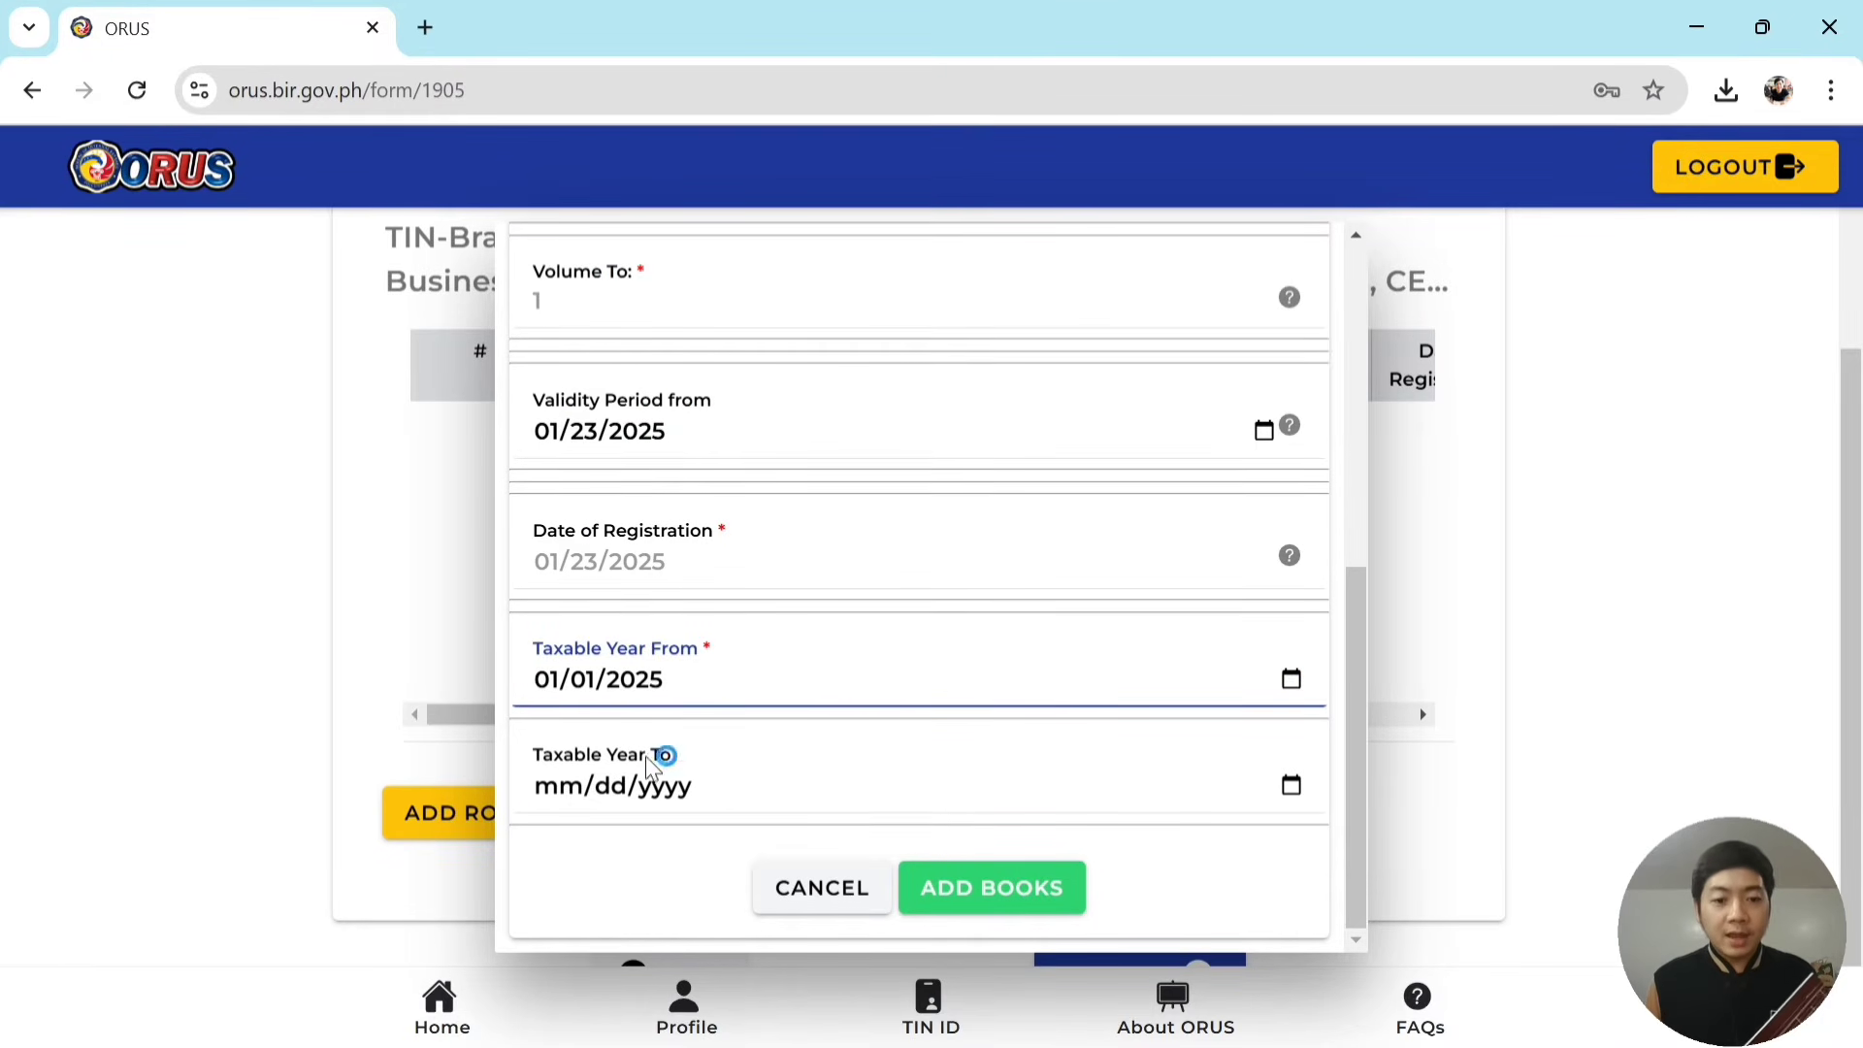
Set the General Journal's Taxable Year To date to 12/31/2025 and add the book to the registration list.
left_click(1292, 786)
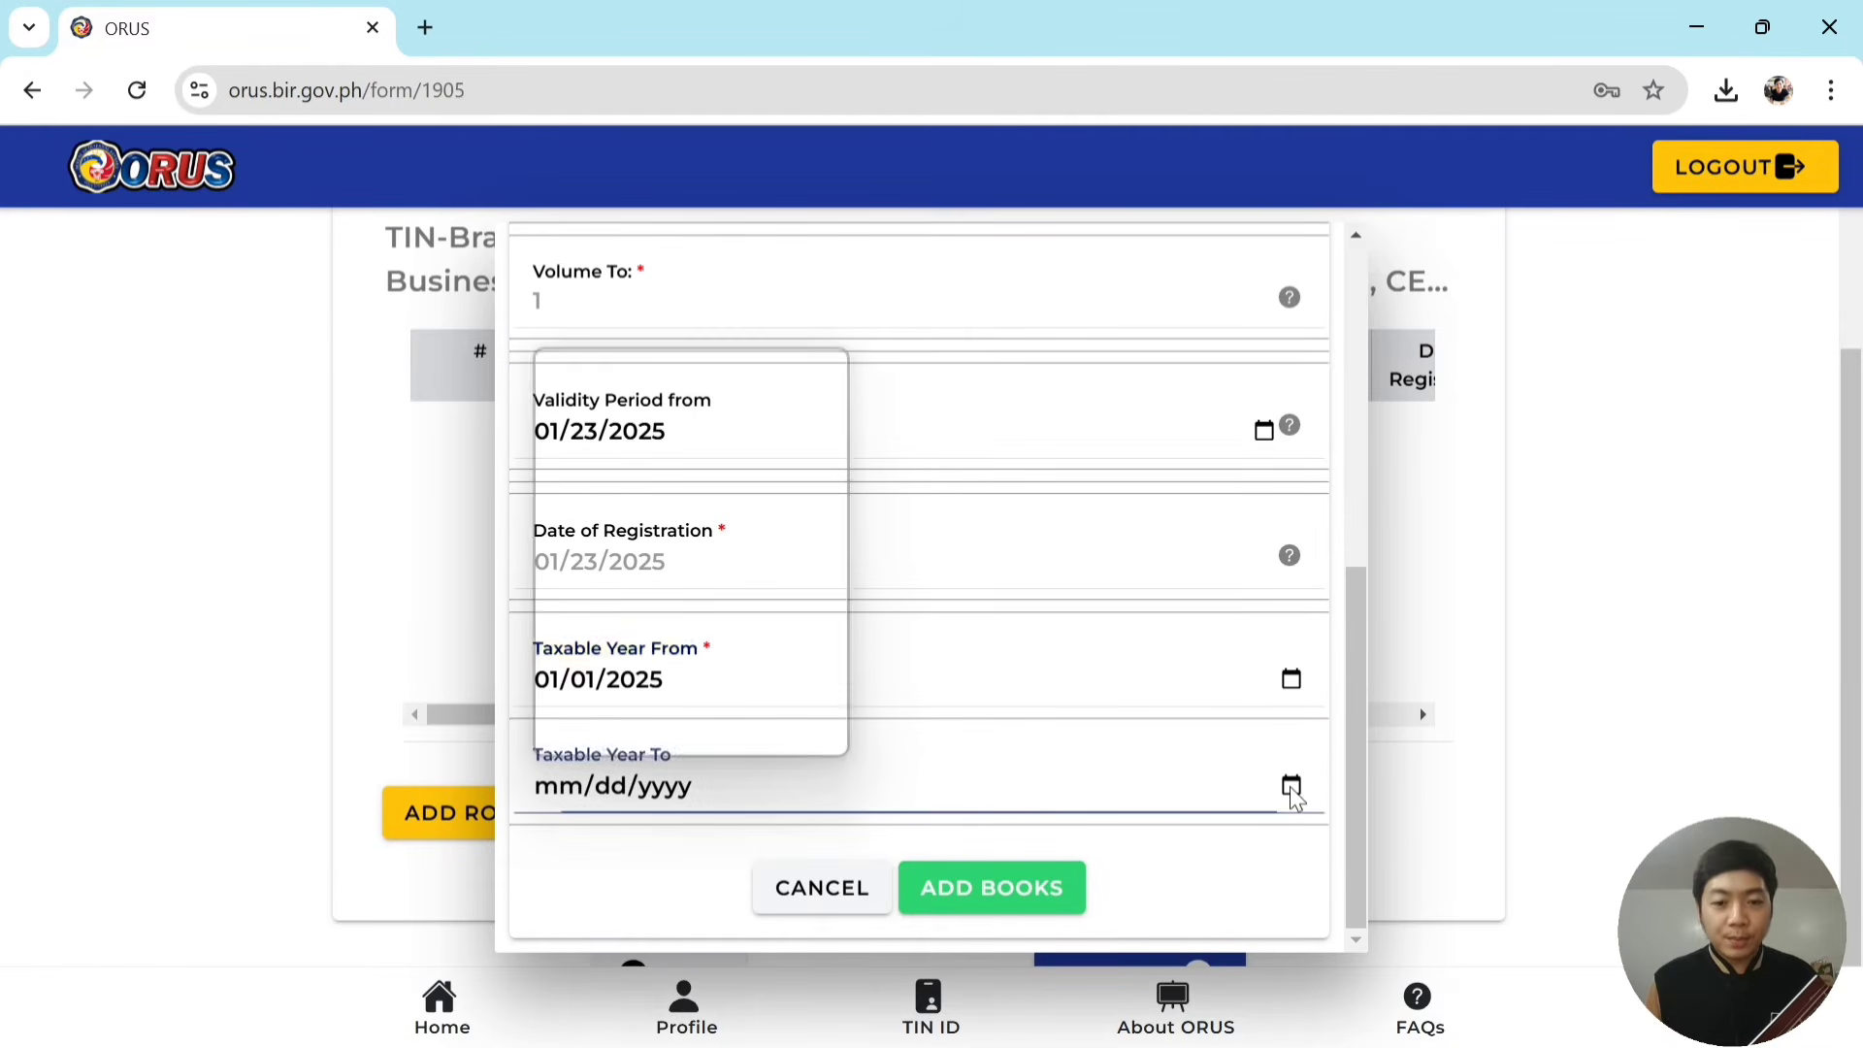
left_click(813, 383)
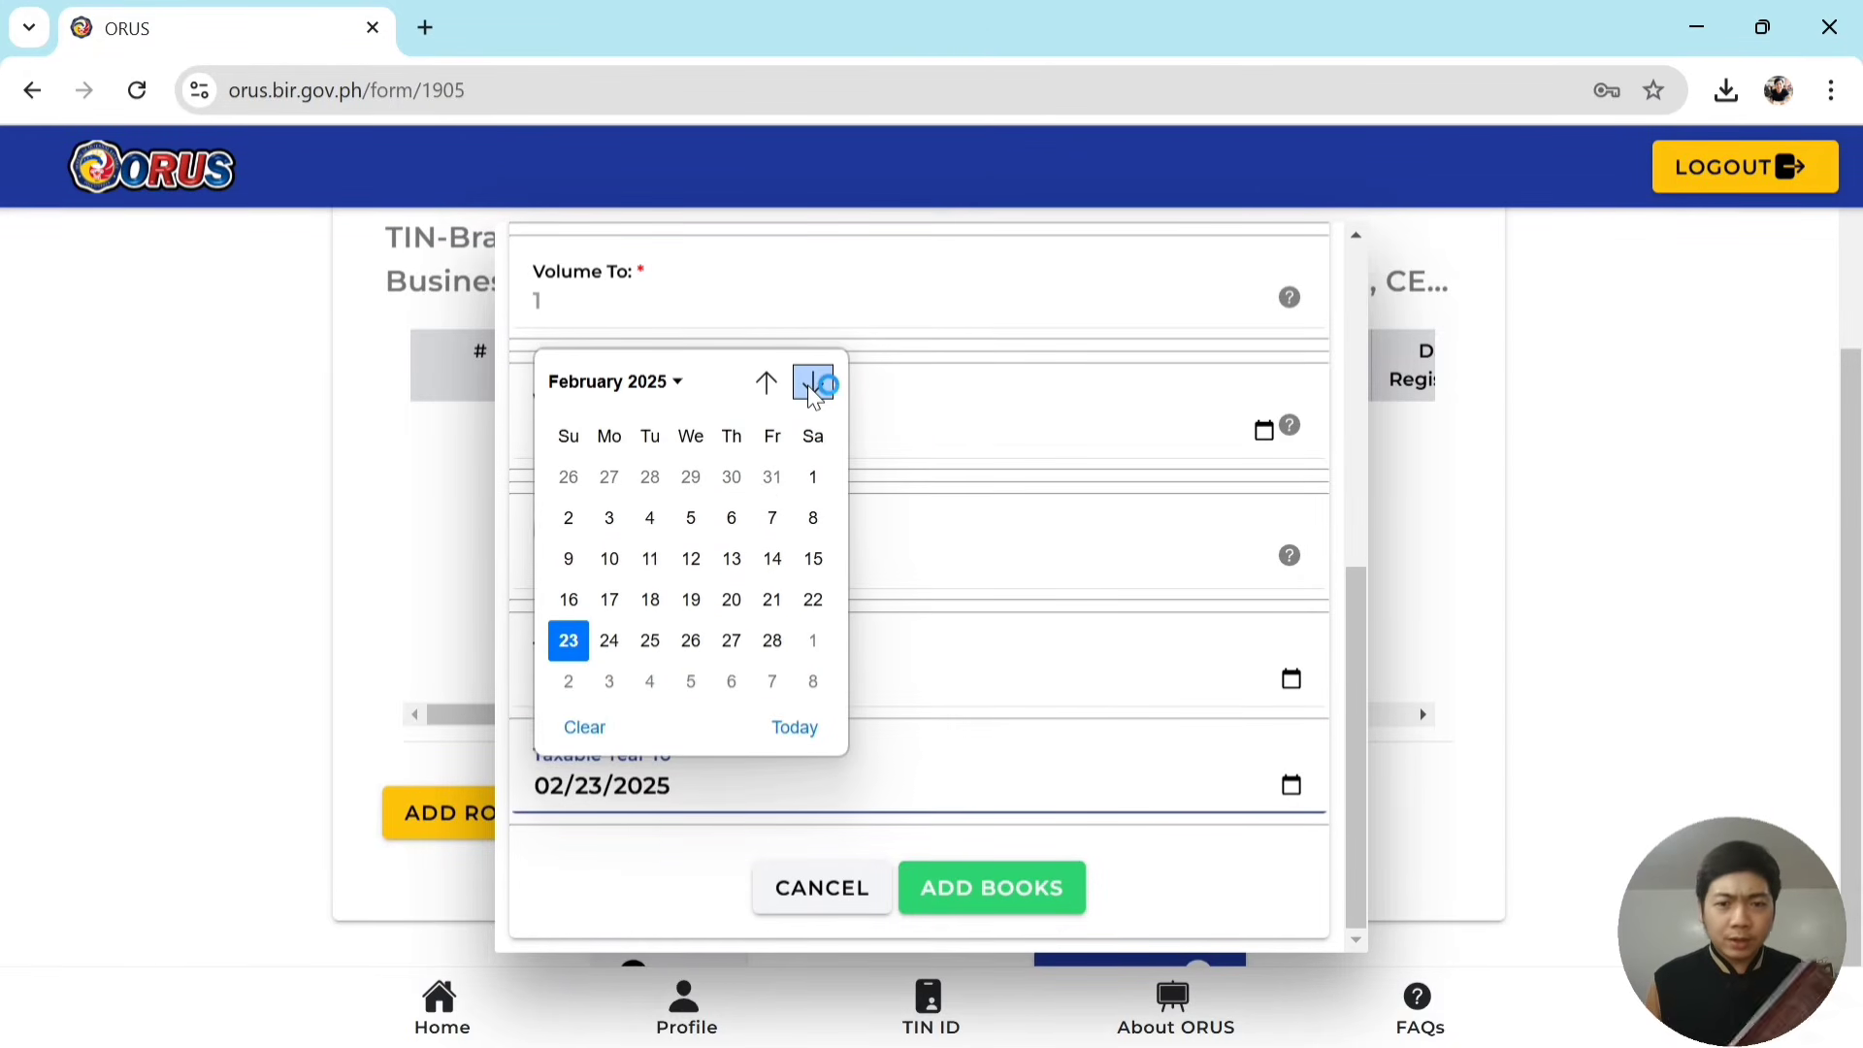
left_click(813, 383)
left_click(813, 383)
left_click(814, 383)
left_click(813, 383)
left_click(813, 384)
left_click(813, 383)
left_click(813, 384)
left_click(813, 383)
left_click(813, 384)
left_click(813, 383)
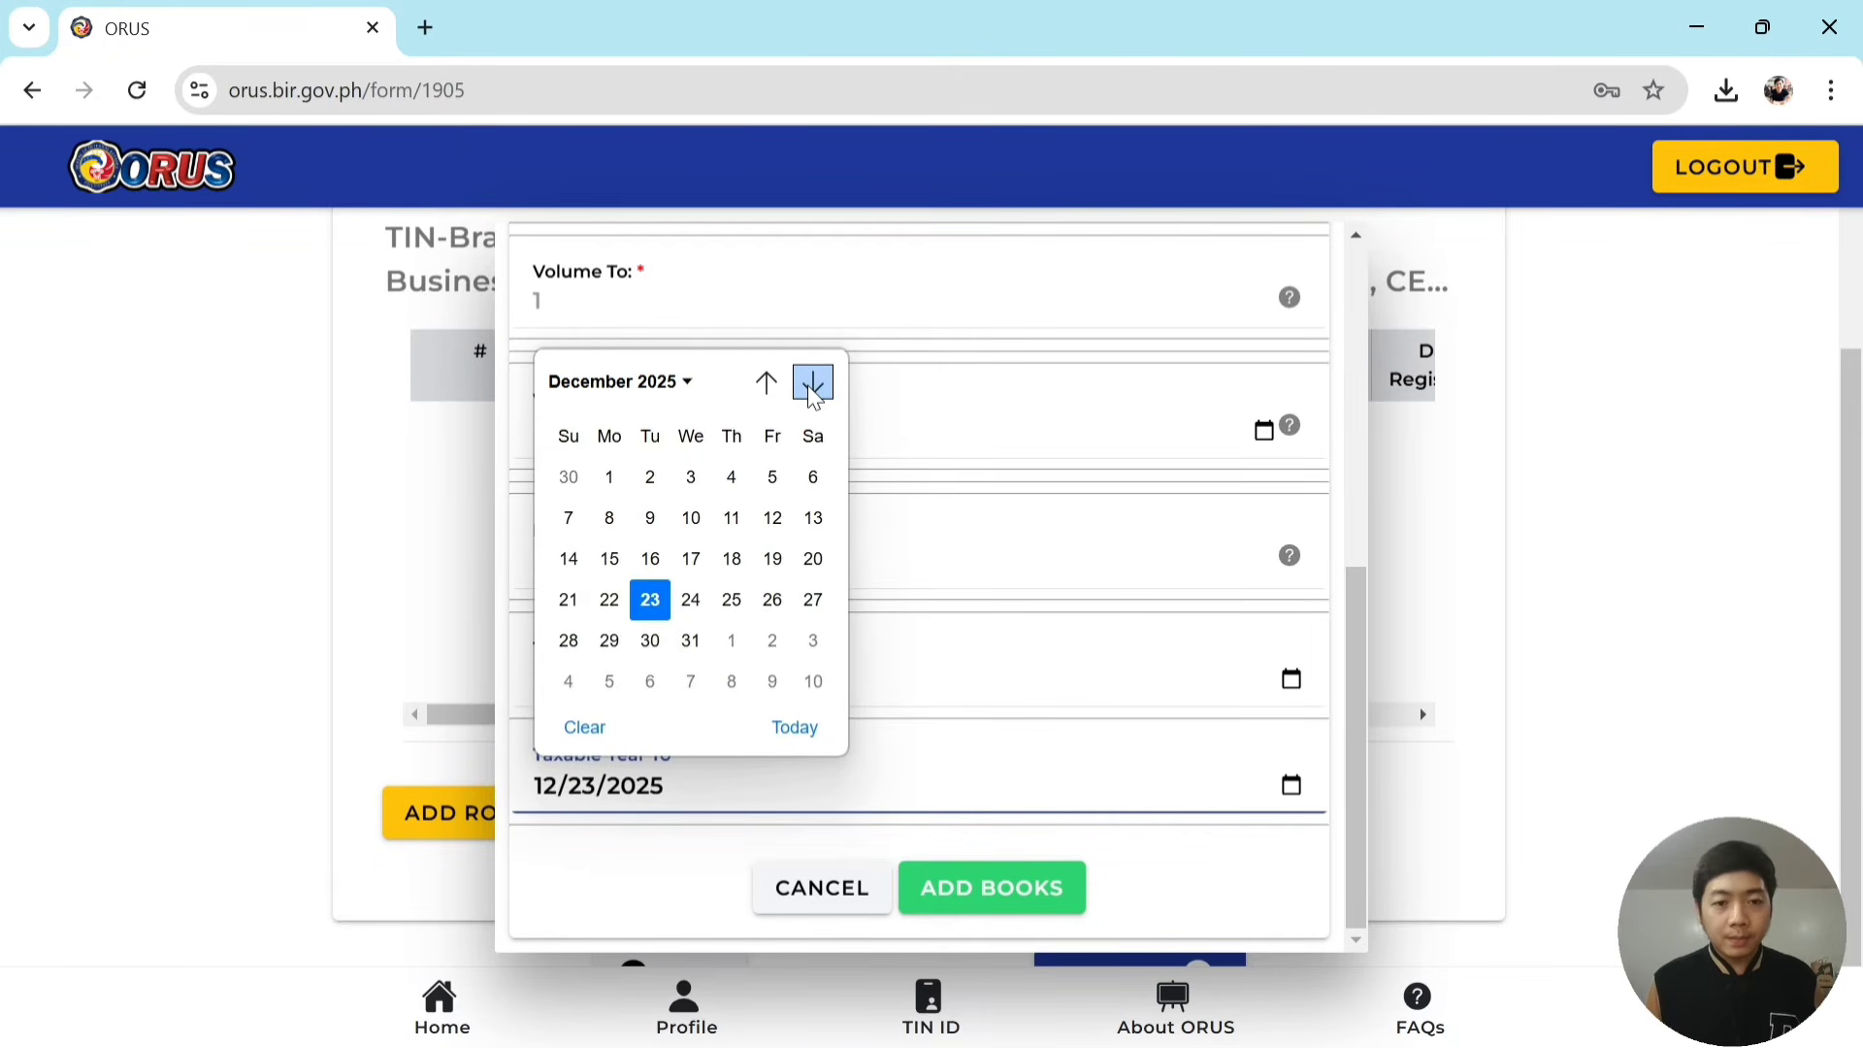
left_click(690, 640)
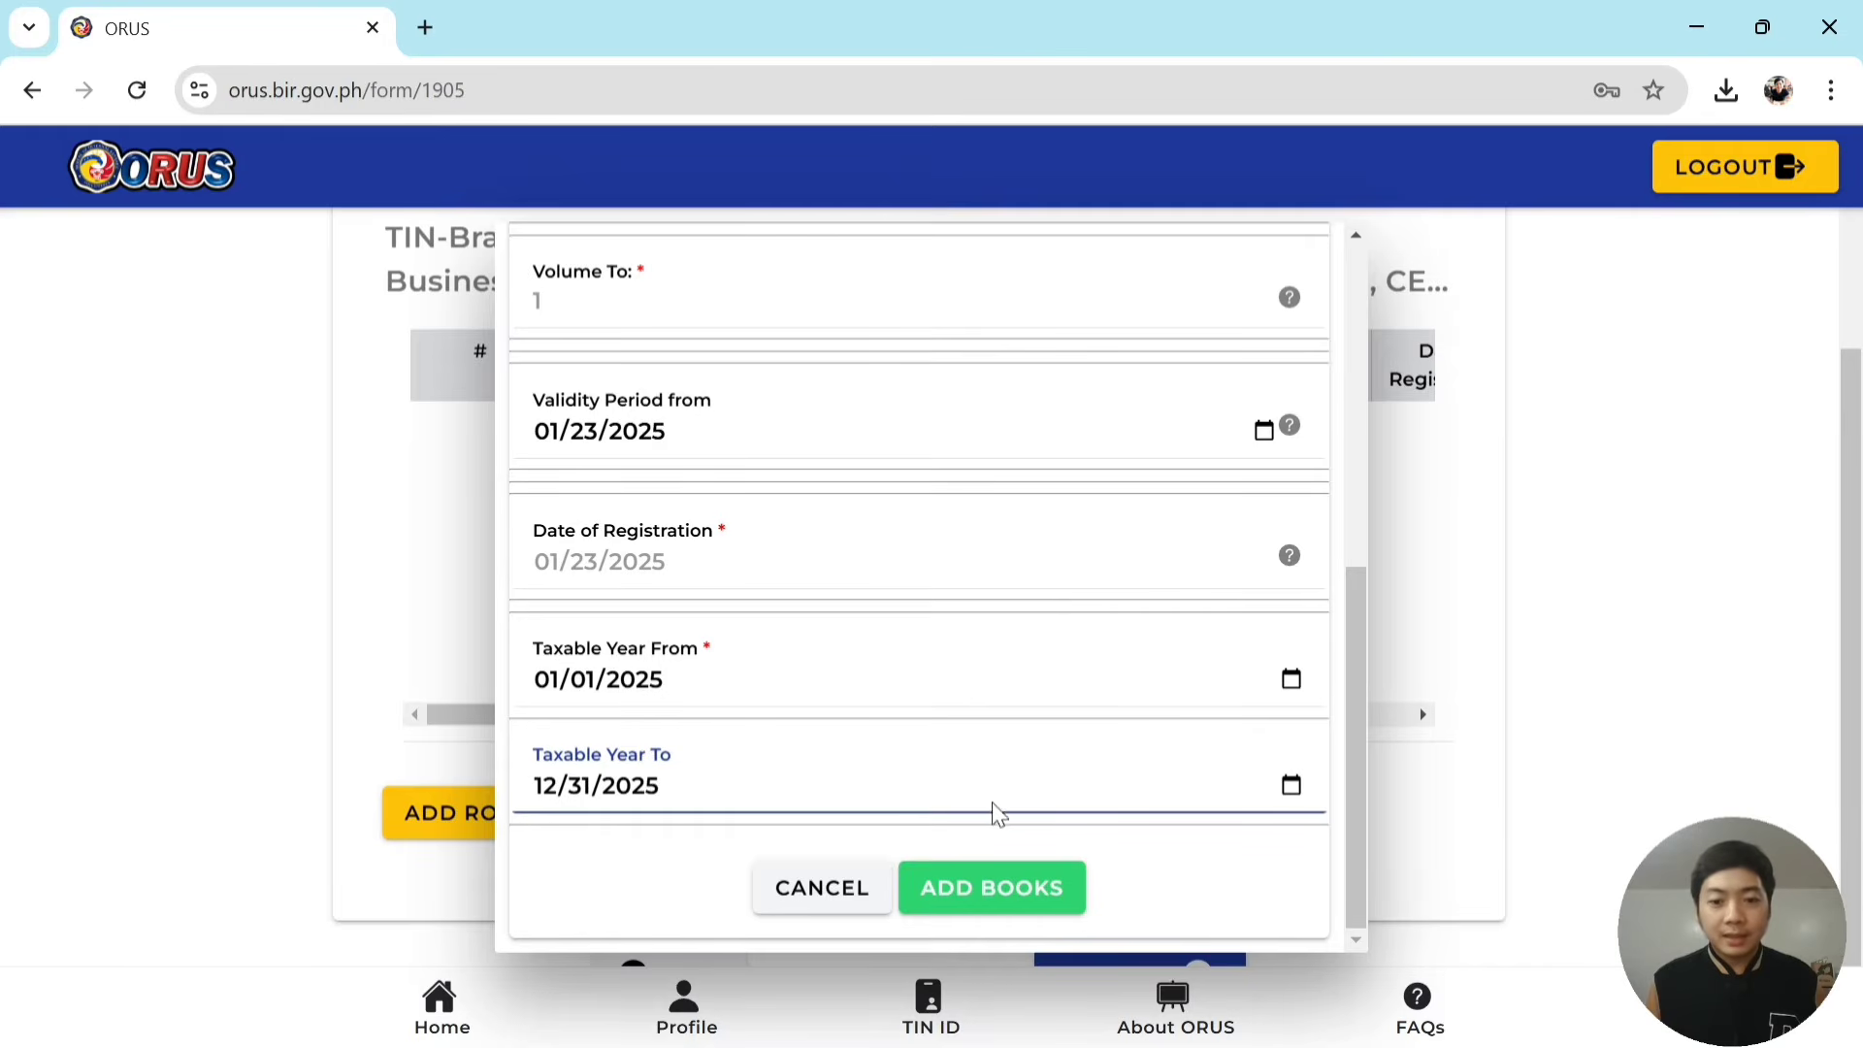
left_click(1000, 897)
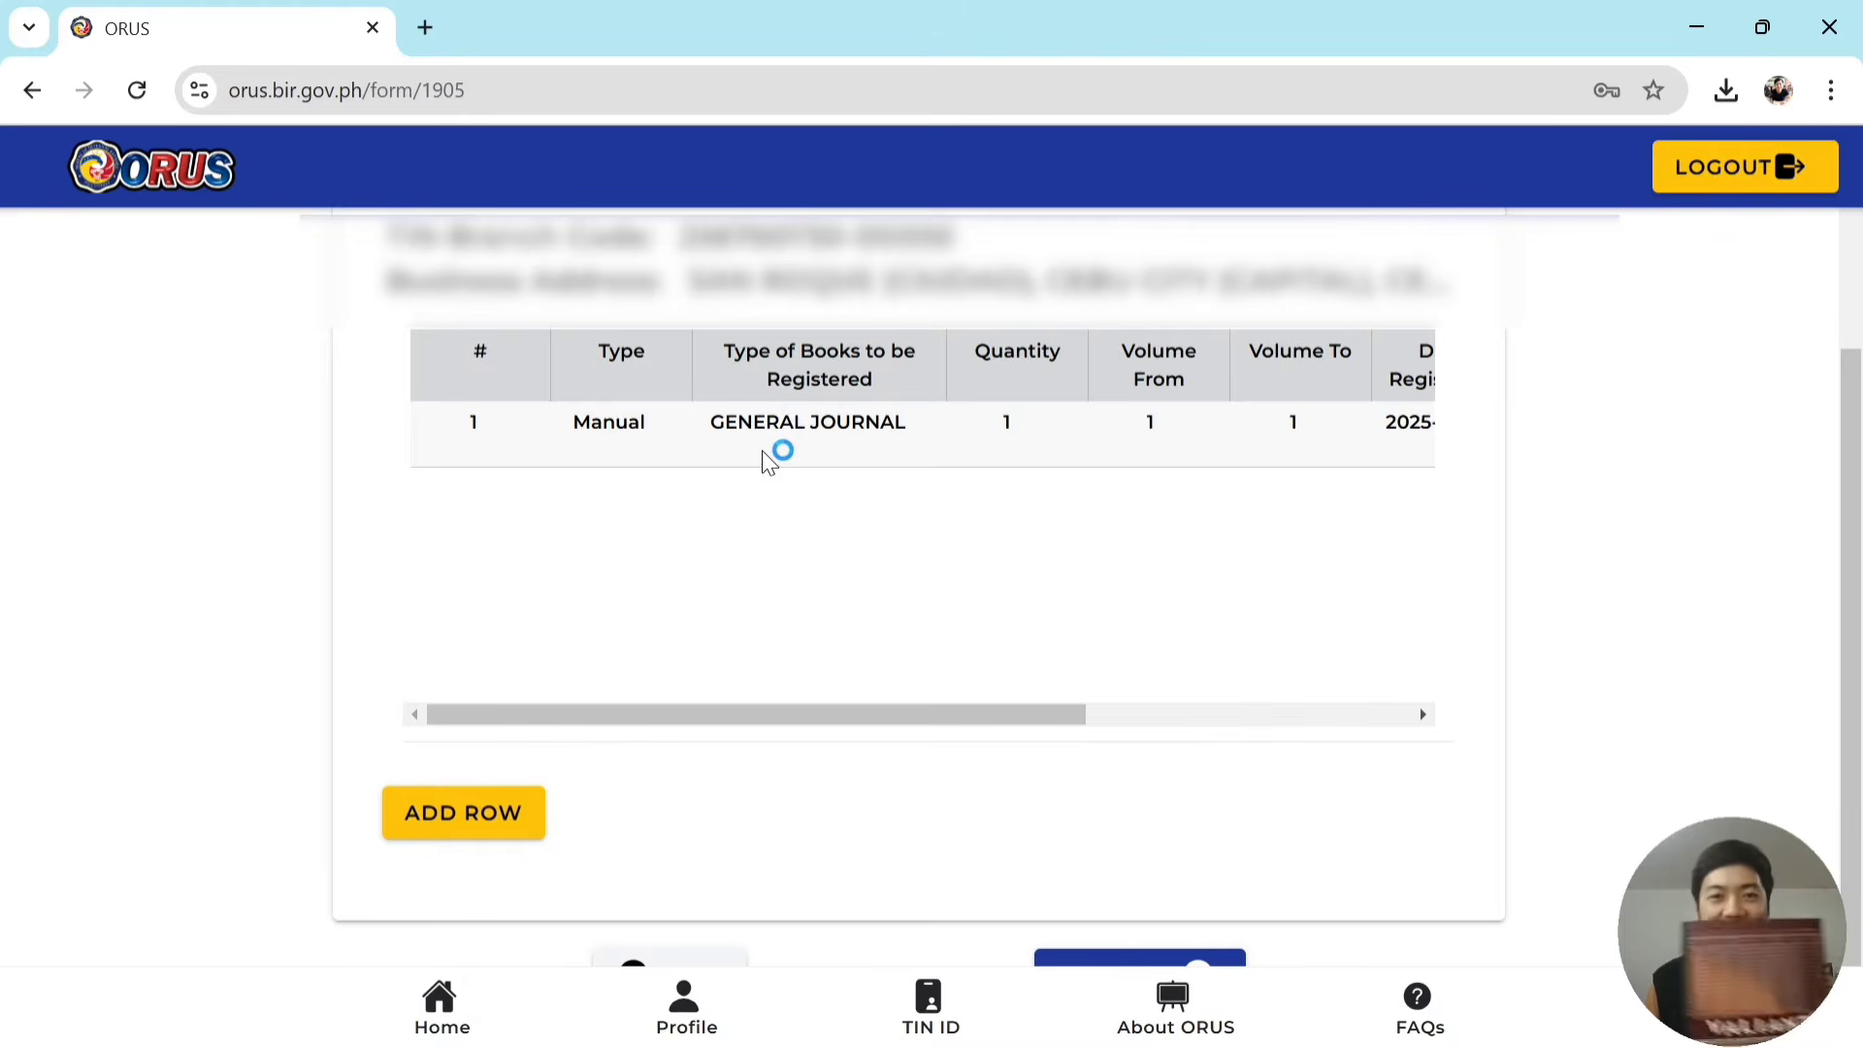
left_click(470, 825)
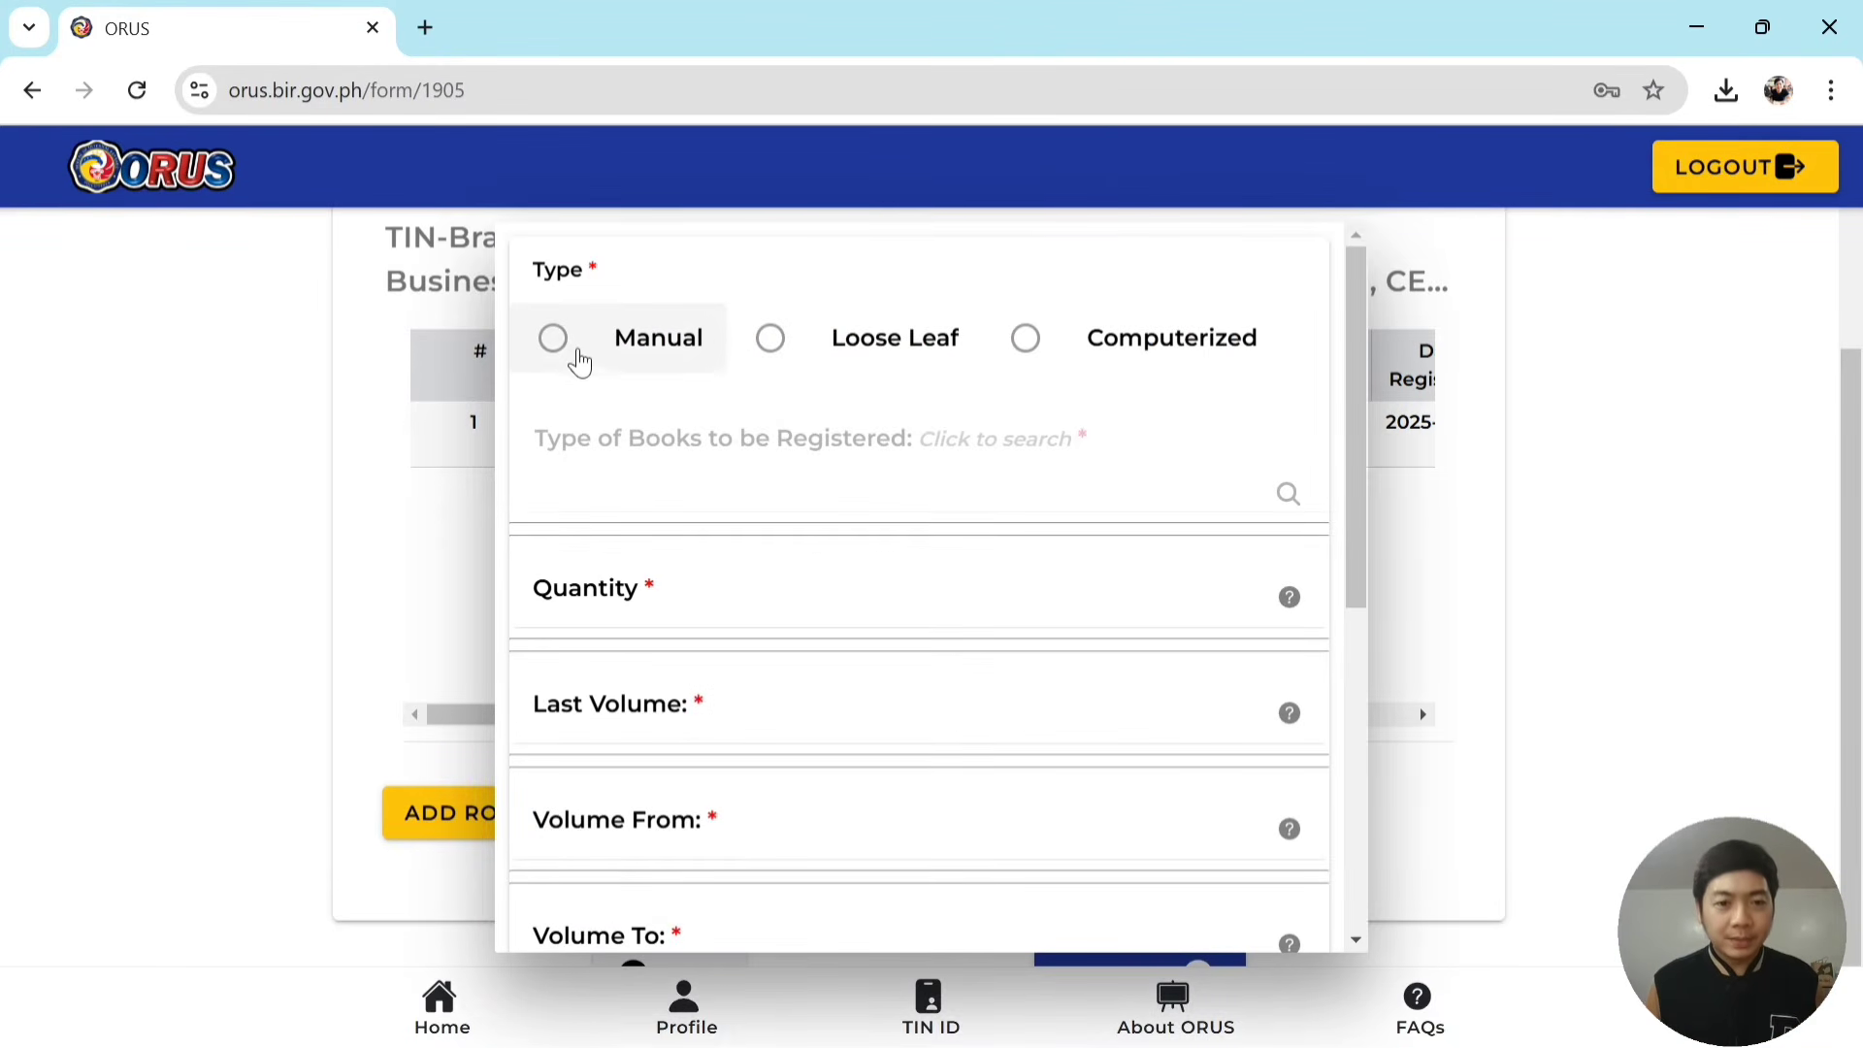
left_click(555, 341)
left_click(767, 504)
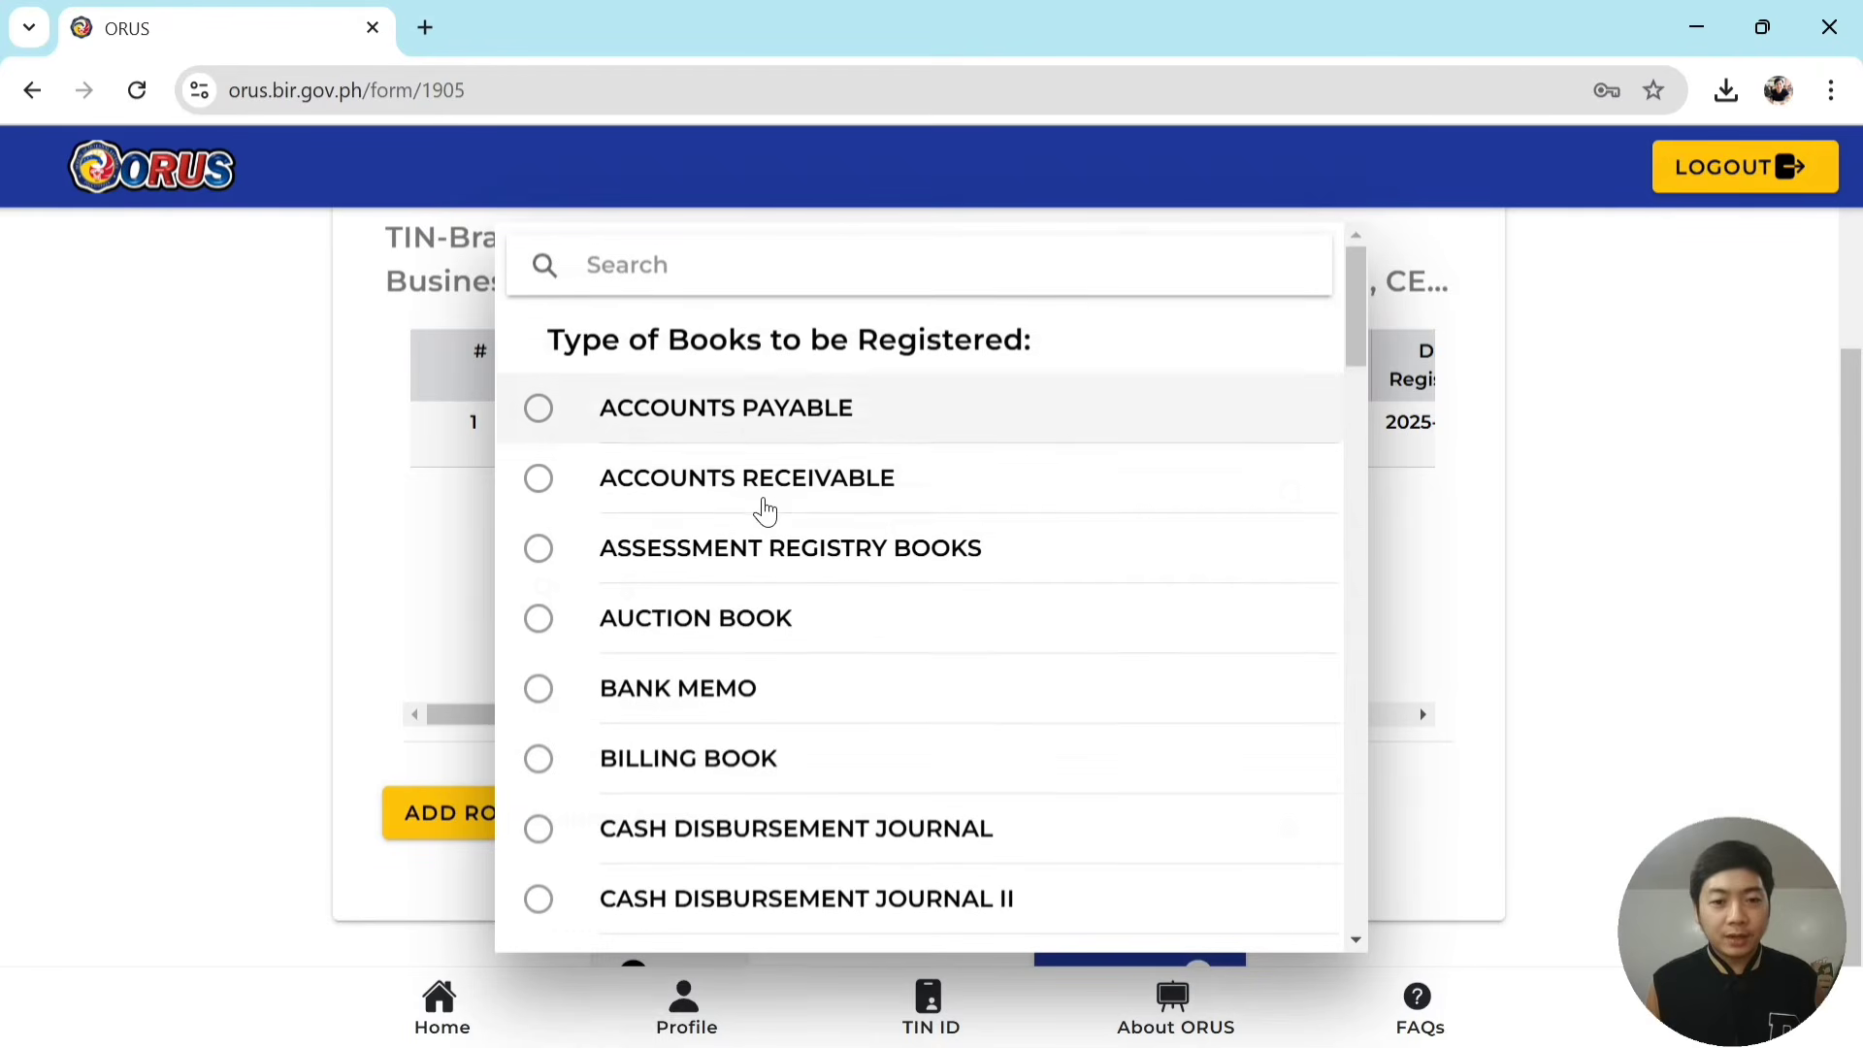
scroll(763, 510, "down", 3)
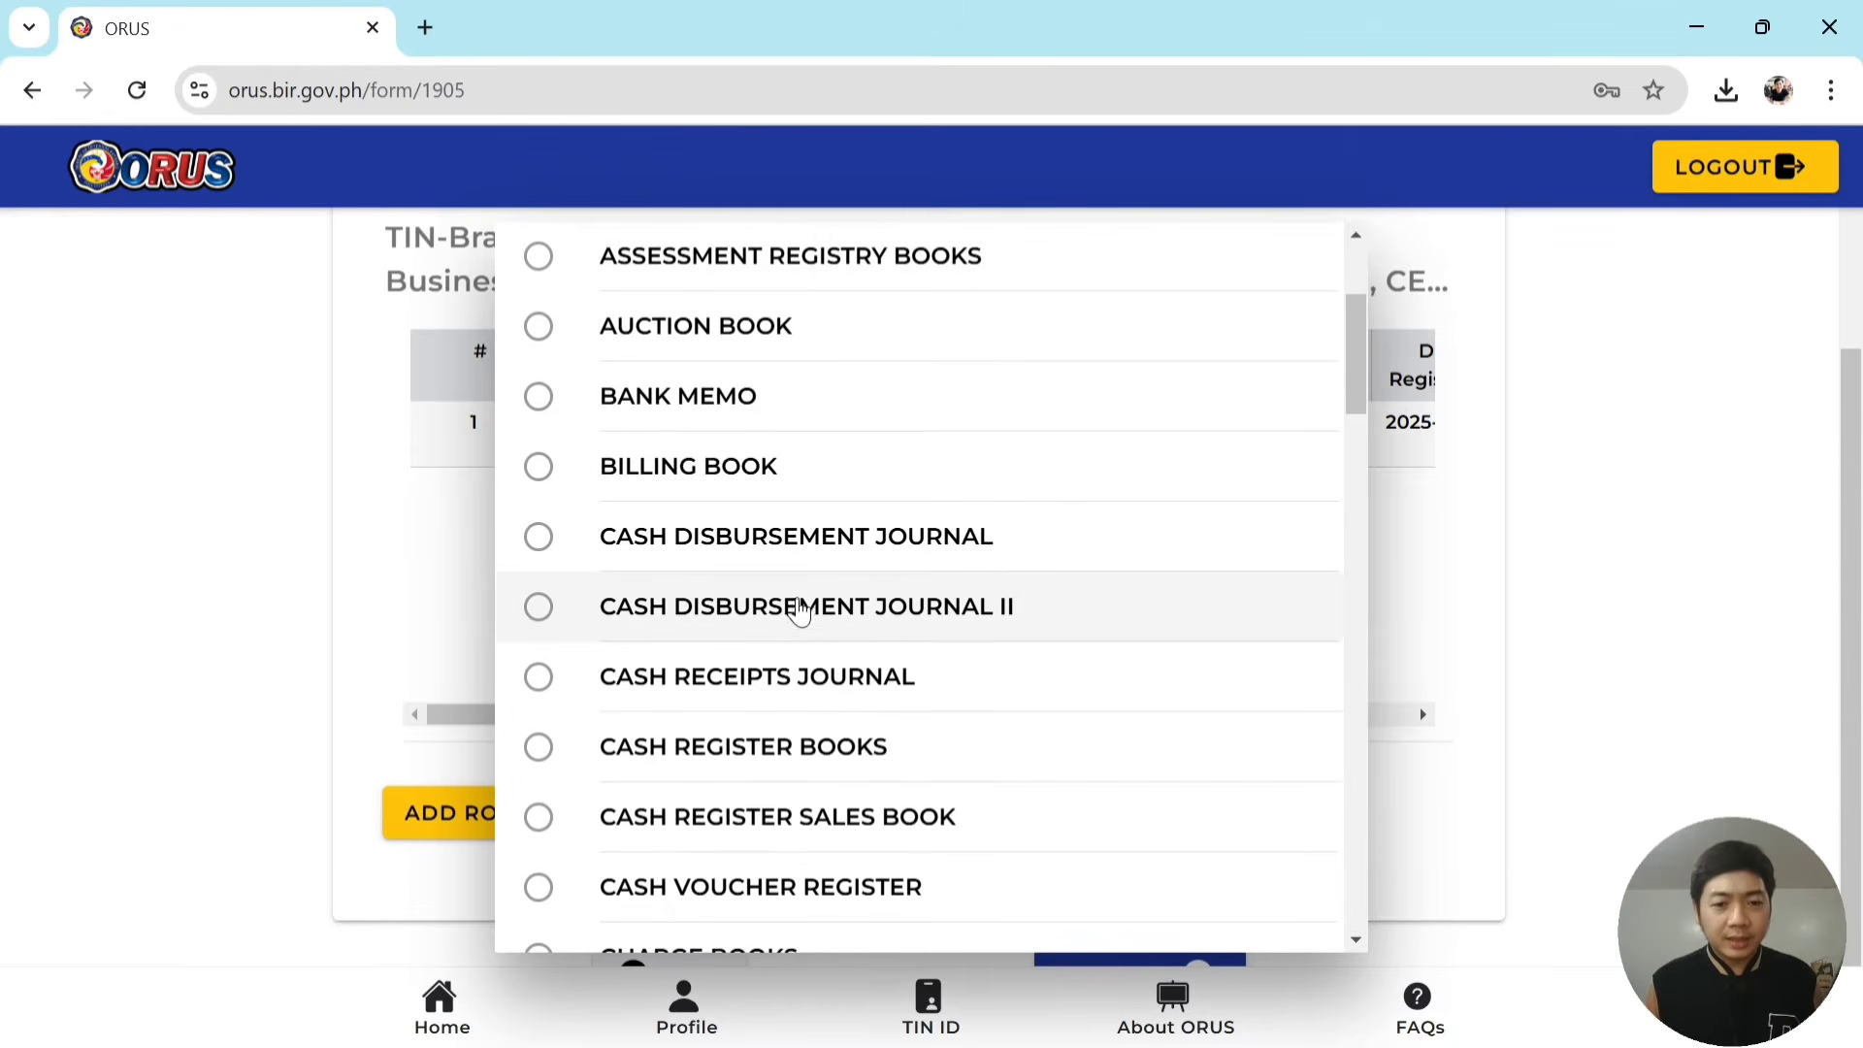
left_click(762, 677)
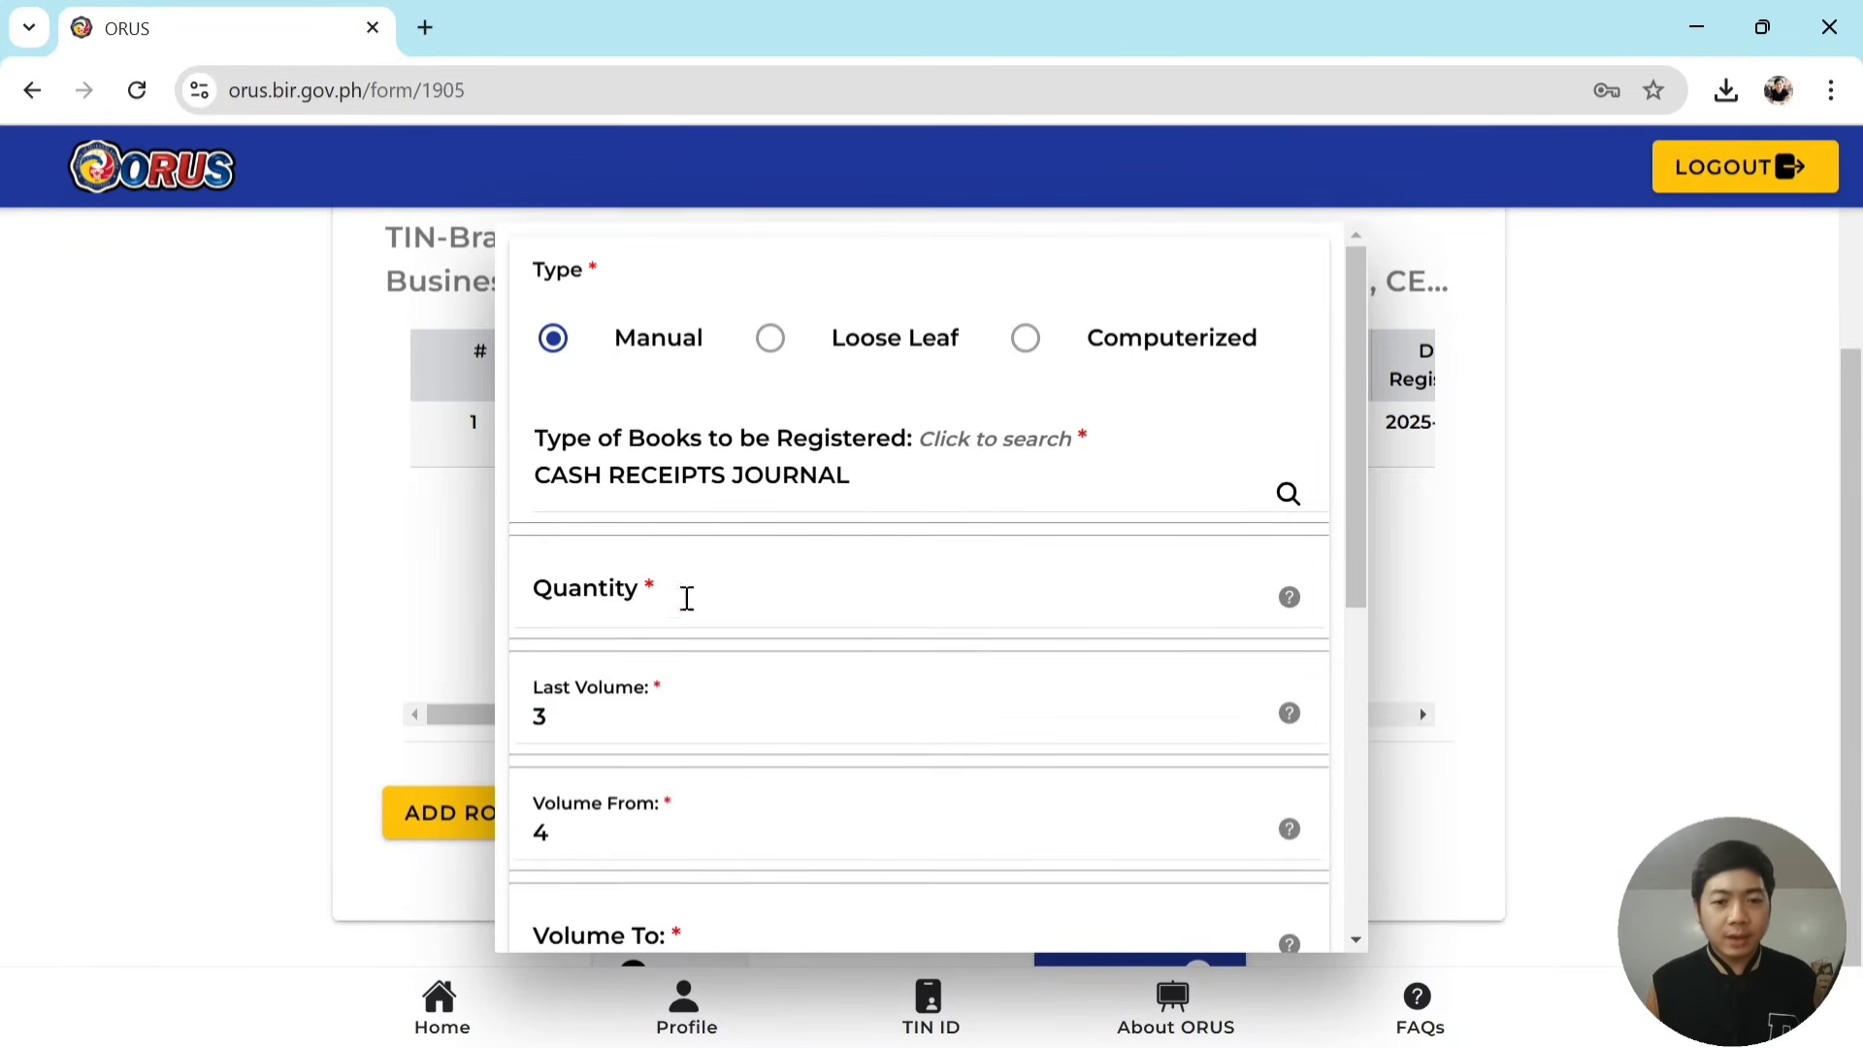
left_click(796, 618)
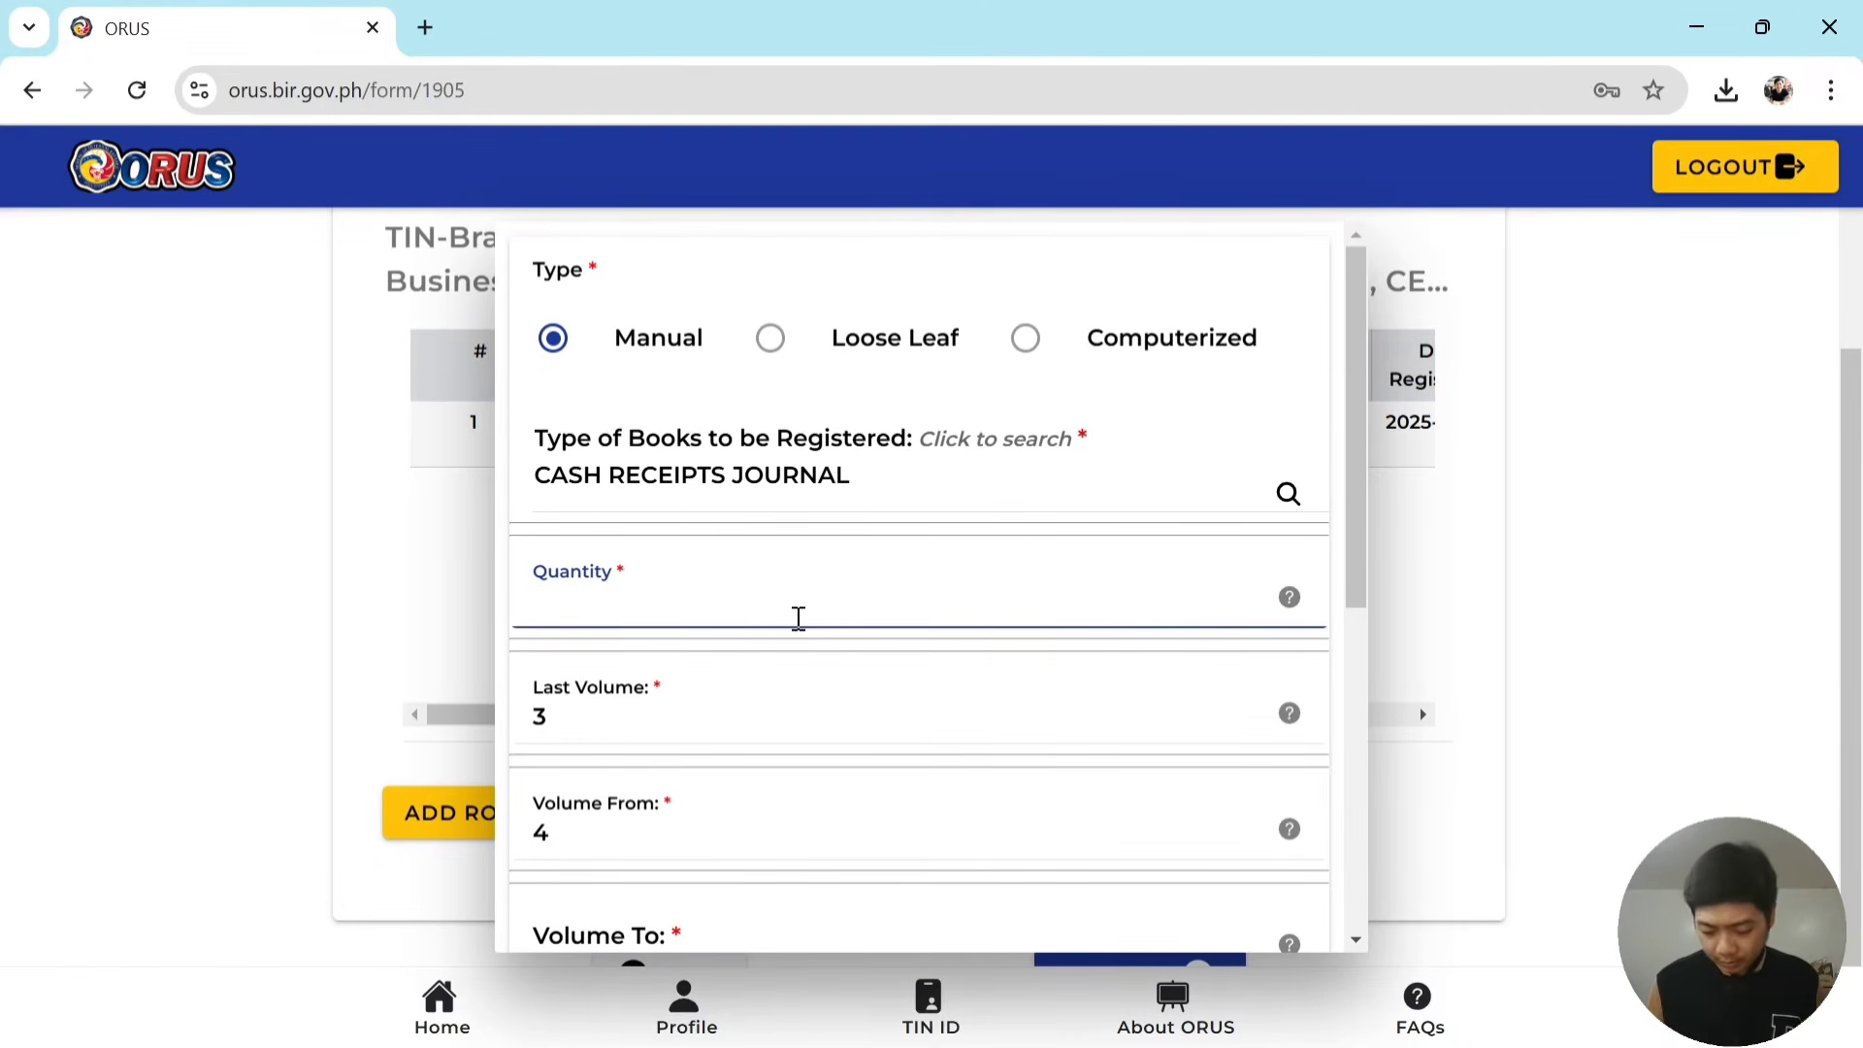
type("1")
scroll(828, 615, "down", 2)
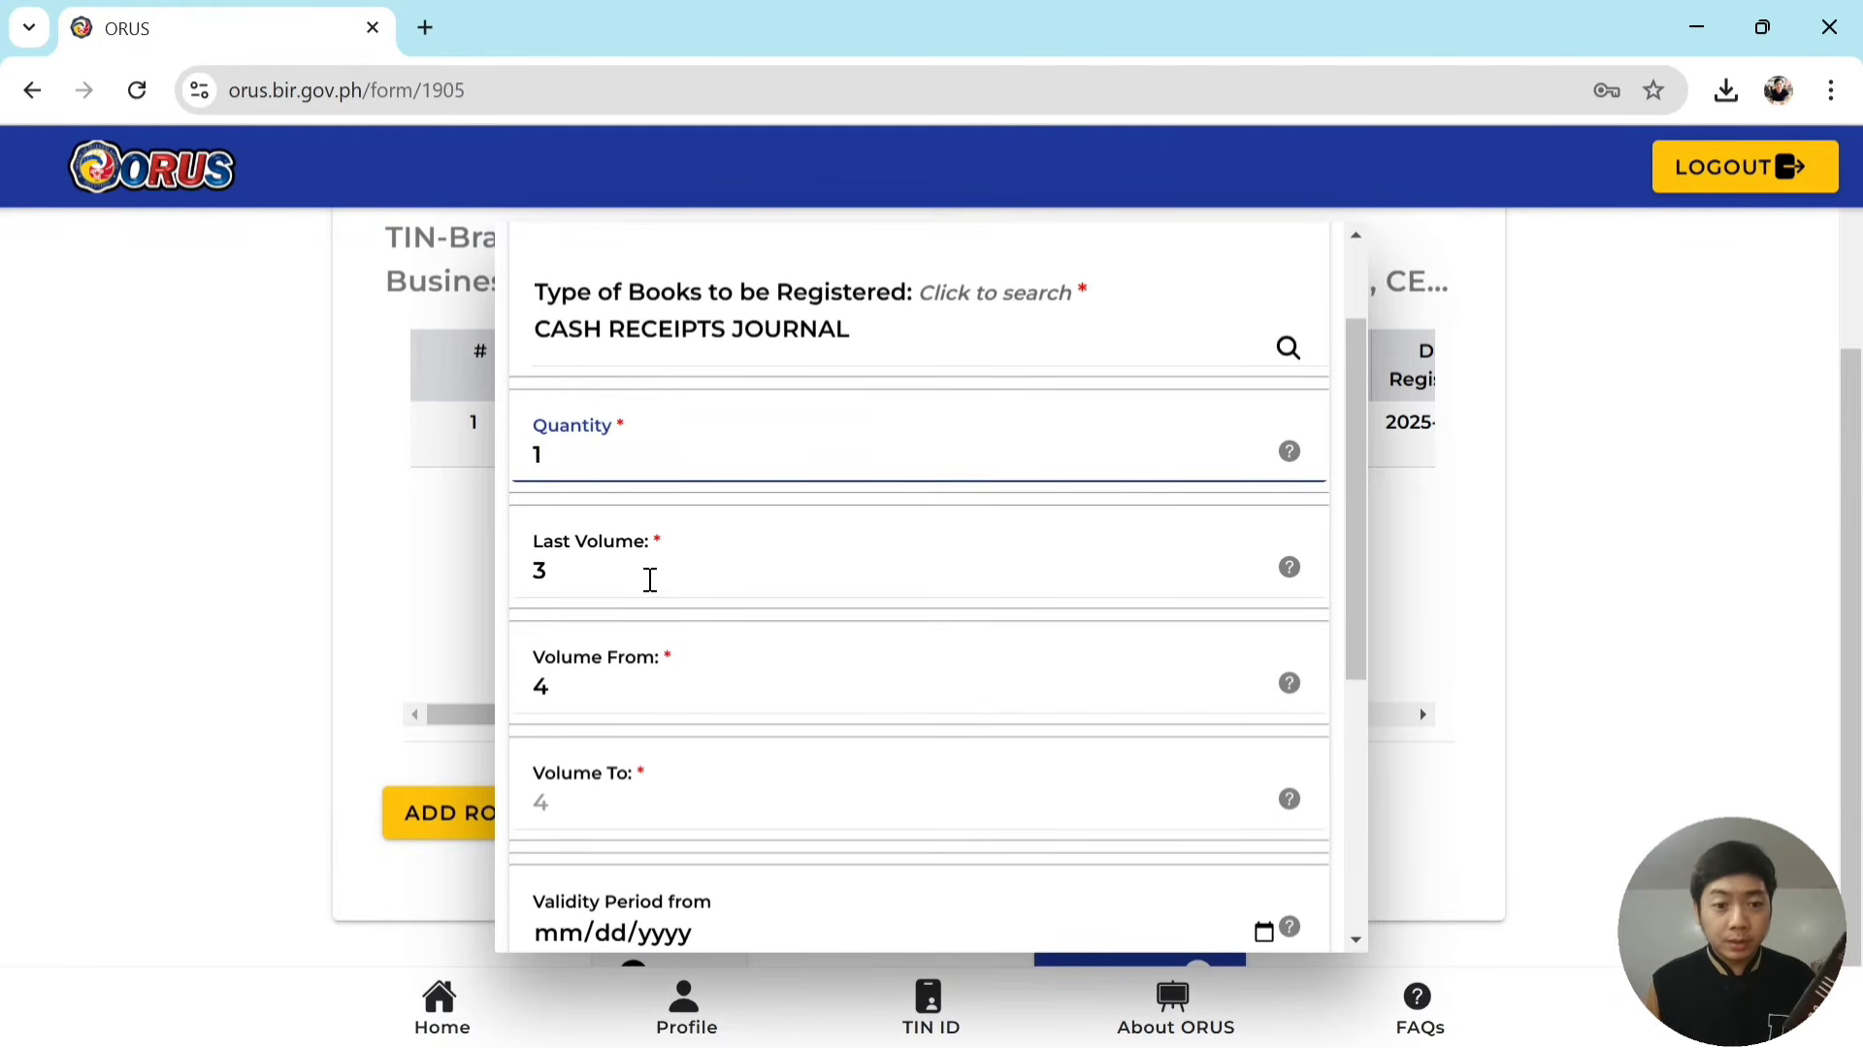
scroll(649, 582, "down", 2)
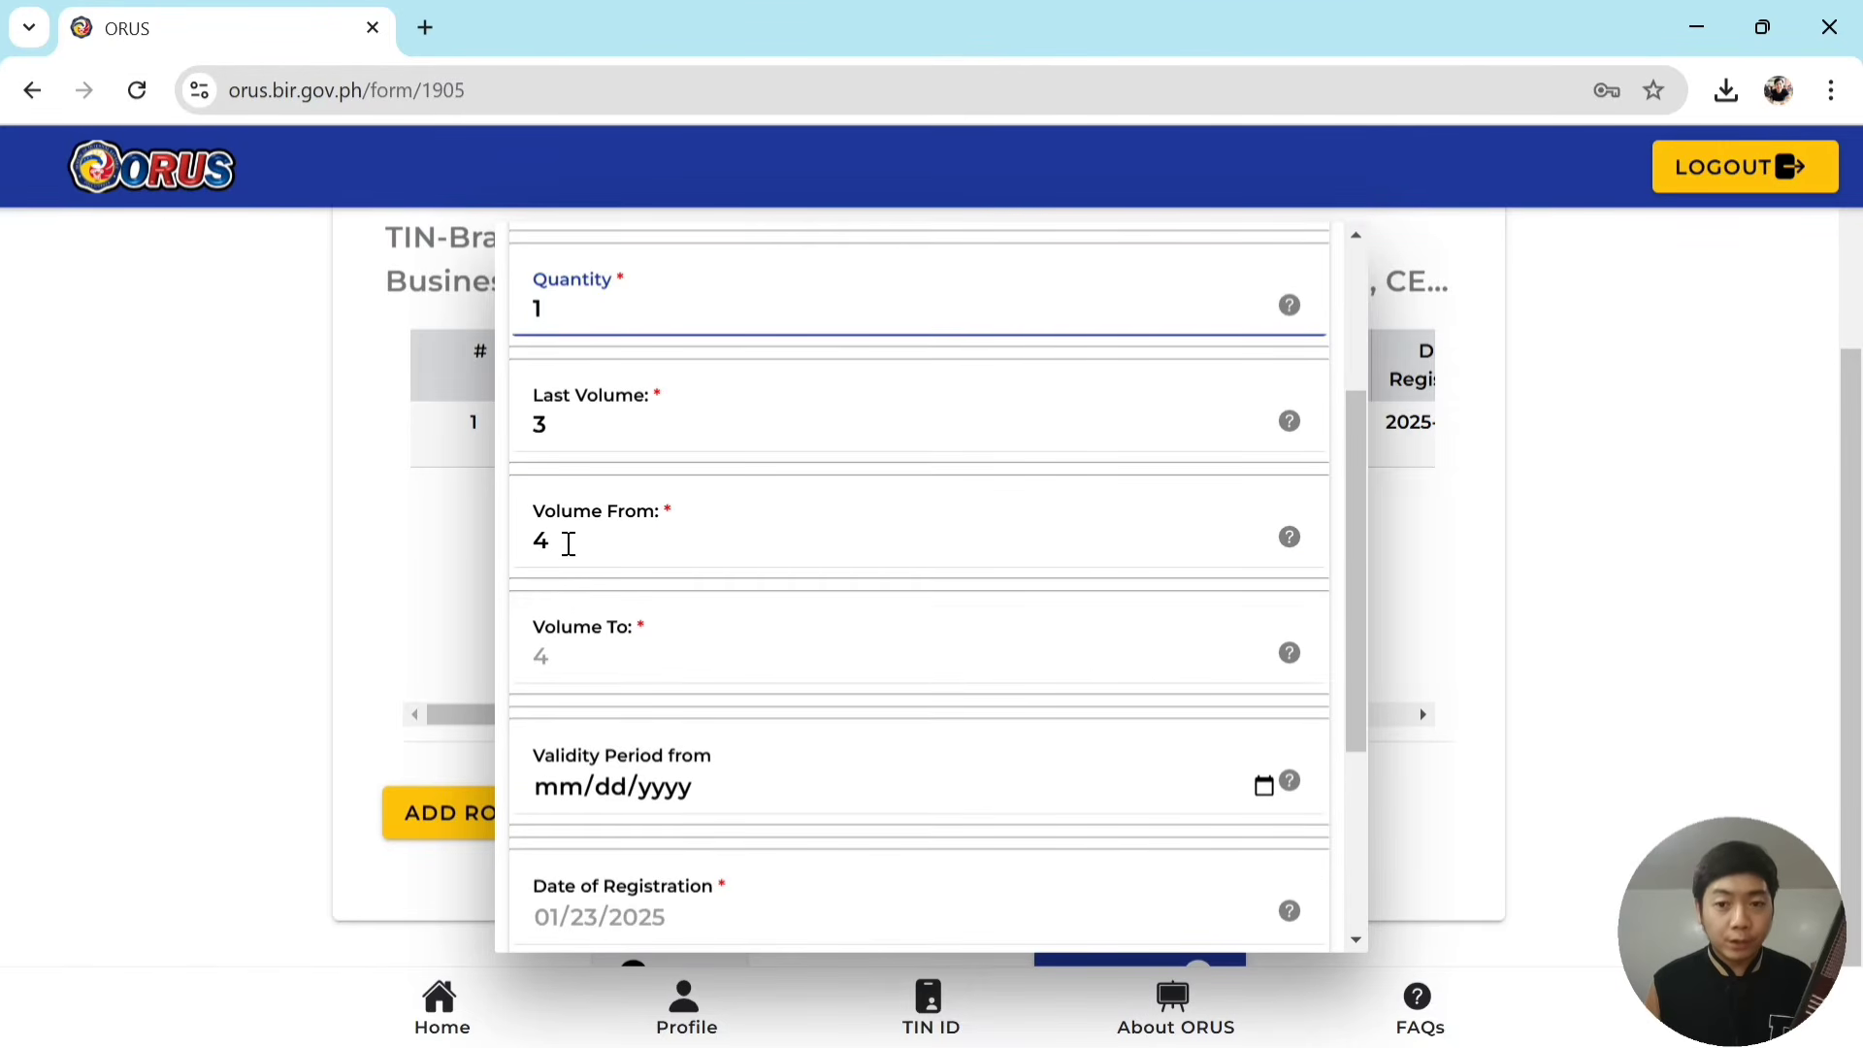
scroll(602, 543, "down", 4)
scroll(834, 549, "down", 1)
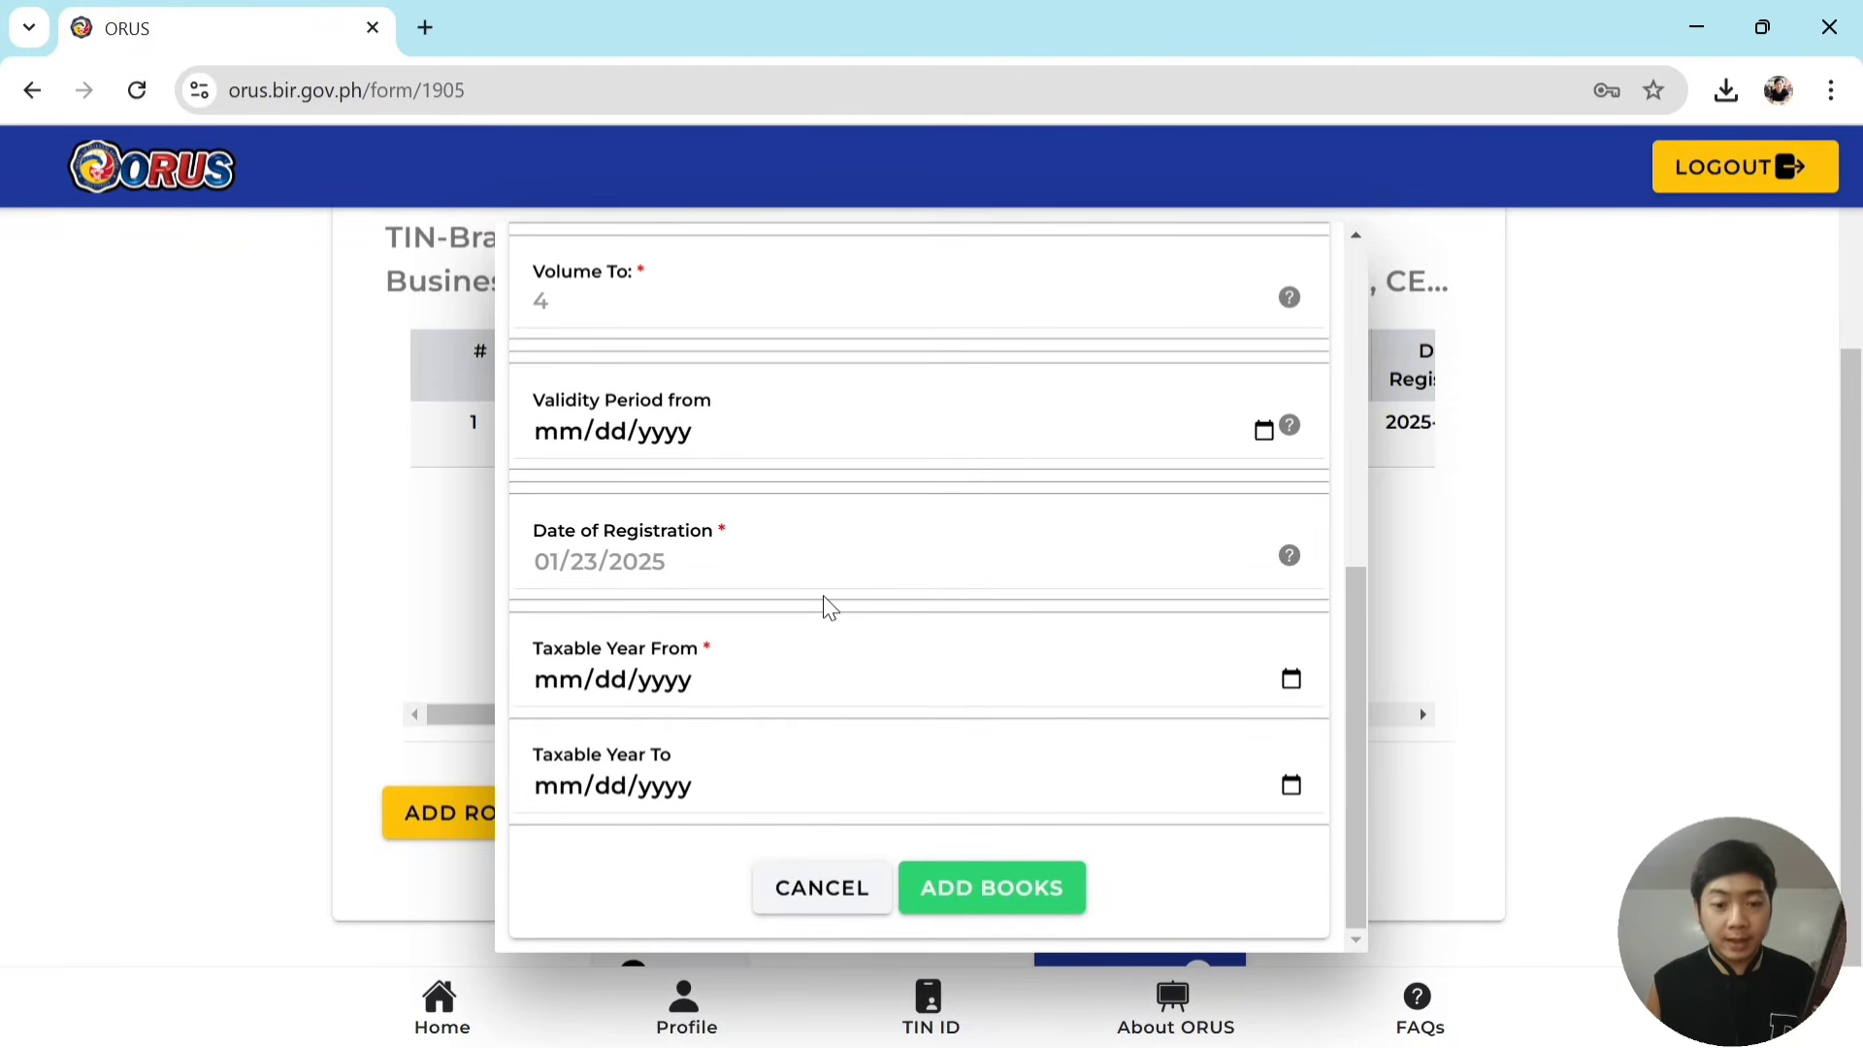
left_click(818, 892)
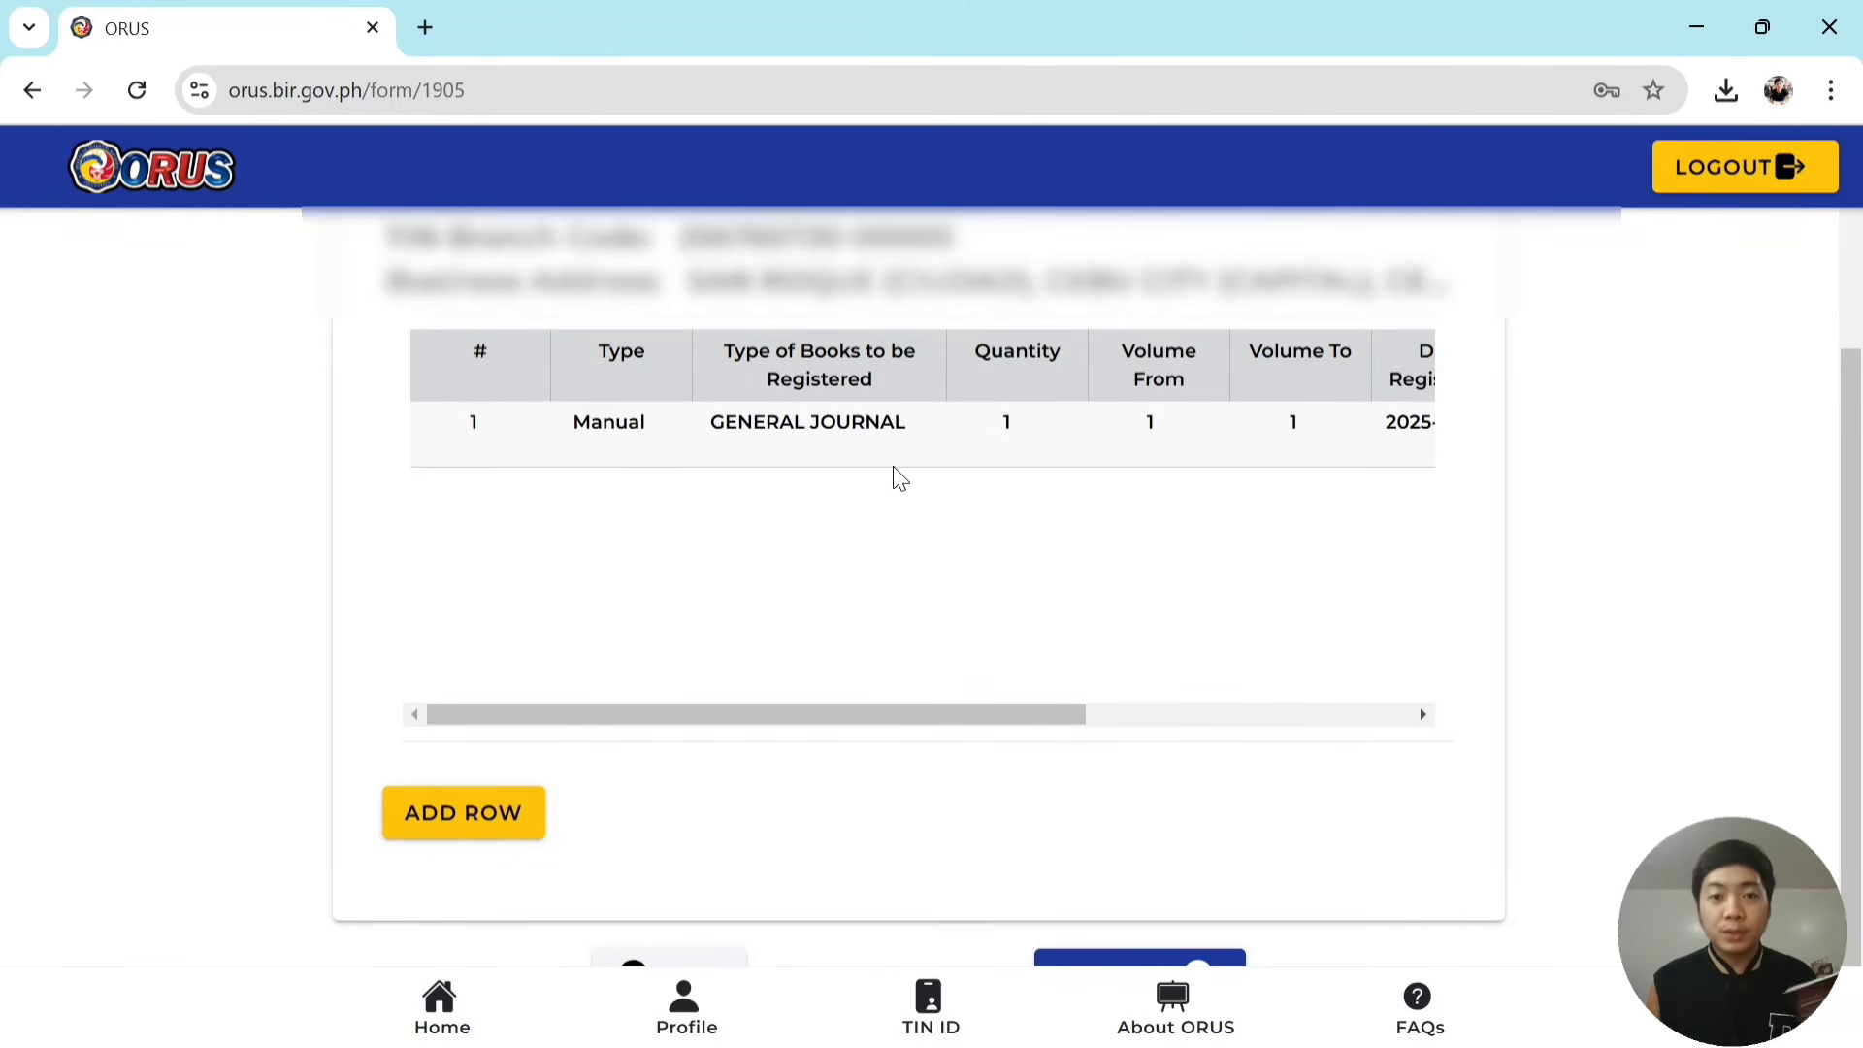
Check the General Journal row across all its columns and proceed through the books and office information to the Attachments stage.
scroll(856, 571, "down", 1)
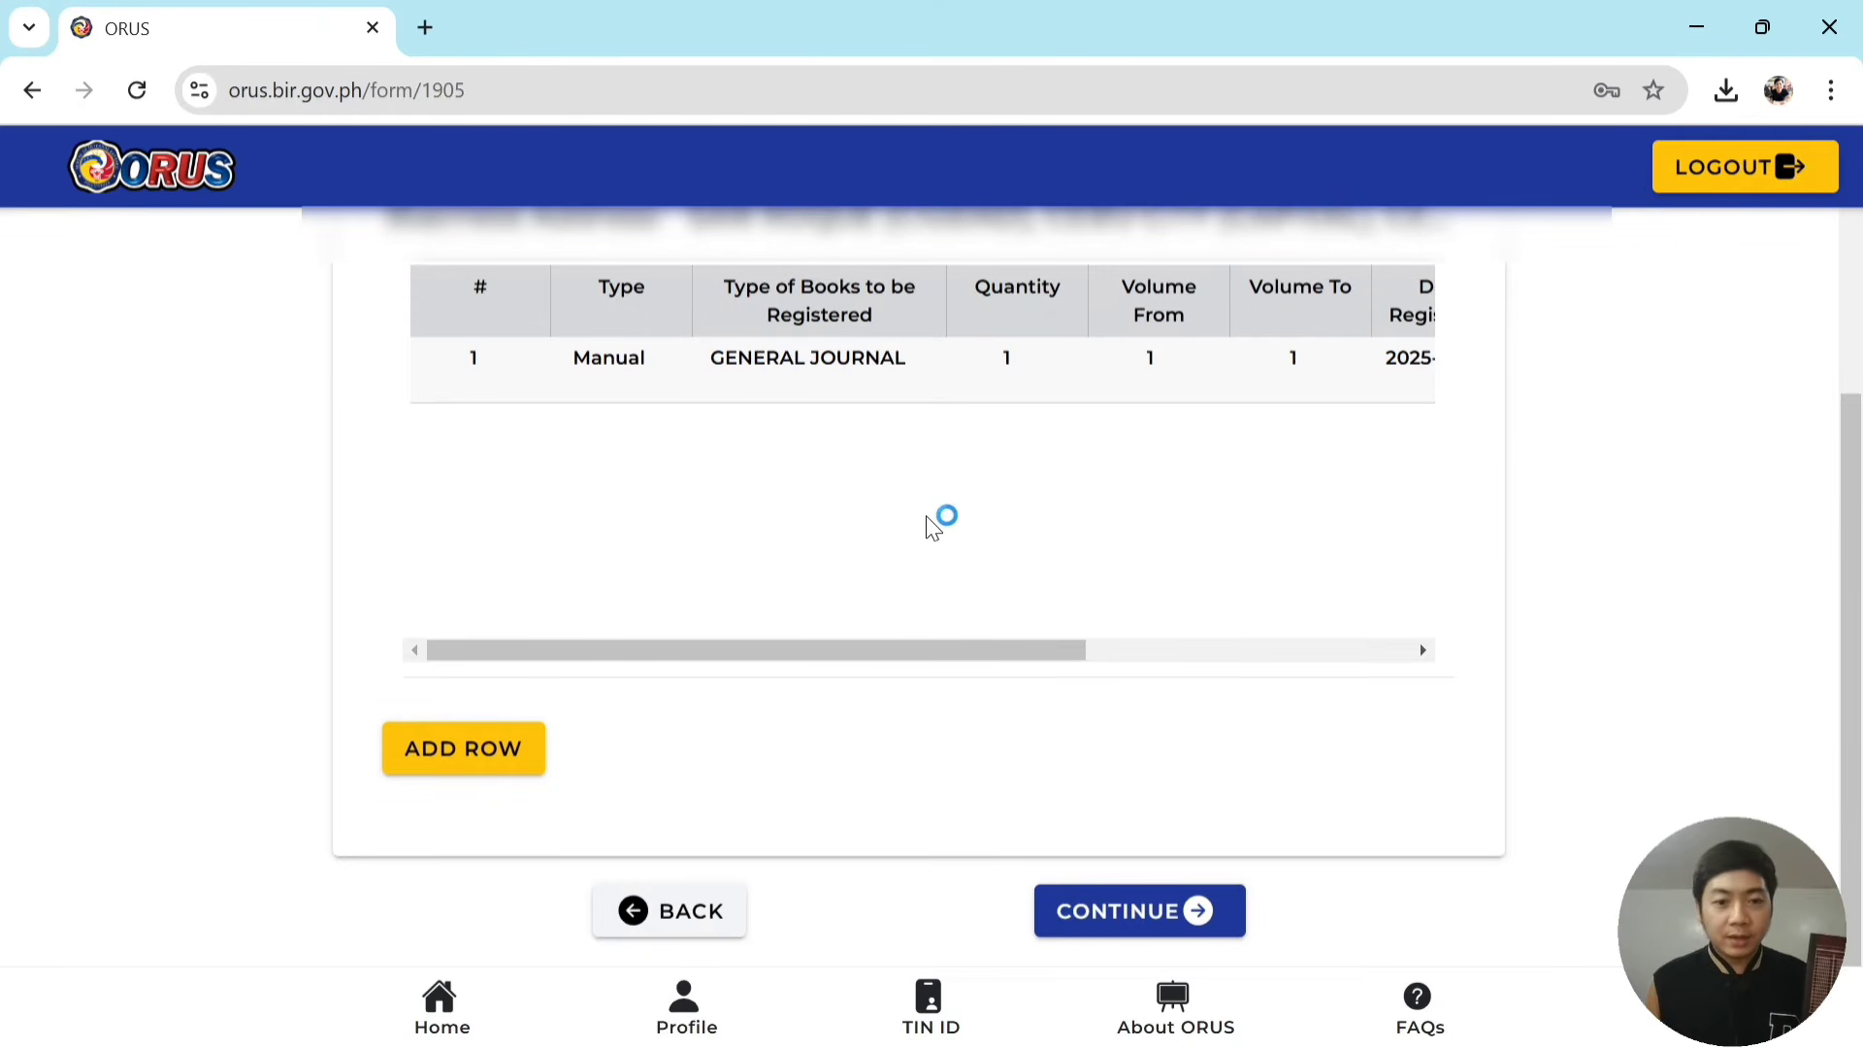
left_click_drag(862, 660, 1310, 631)
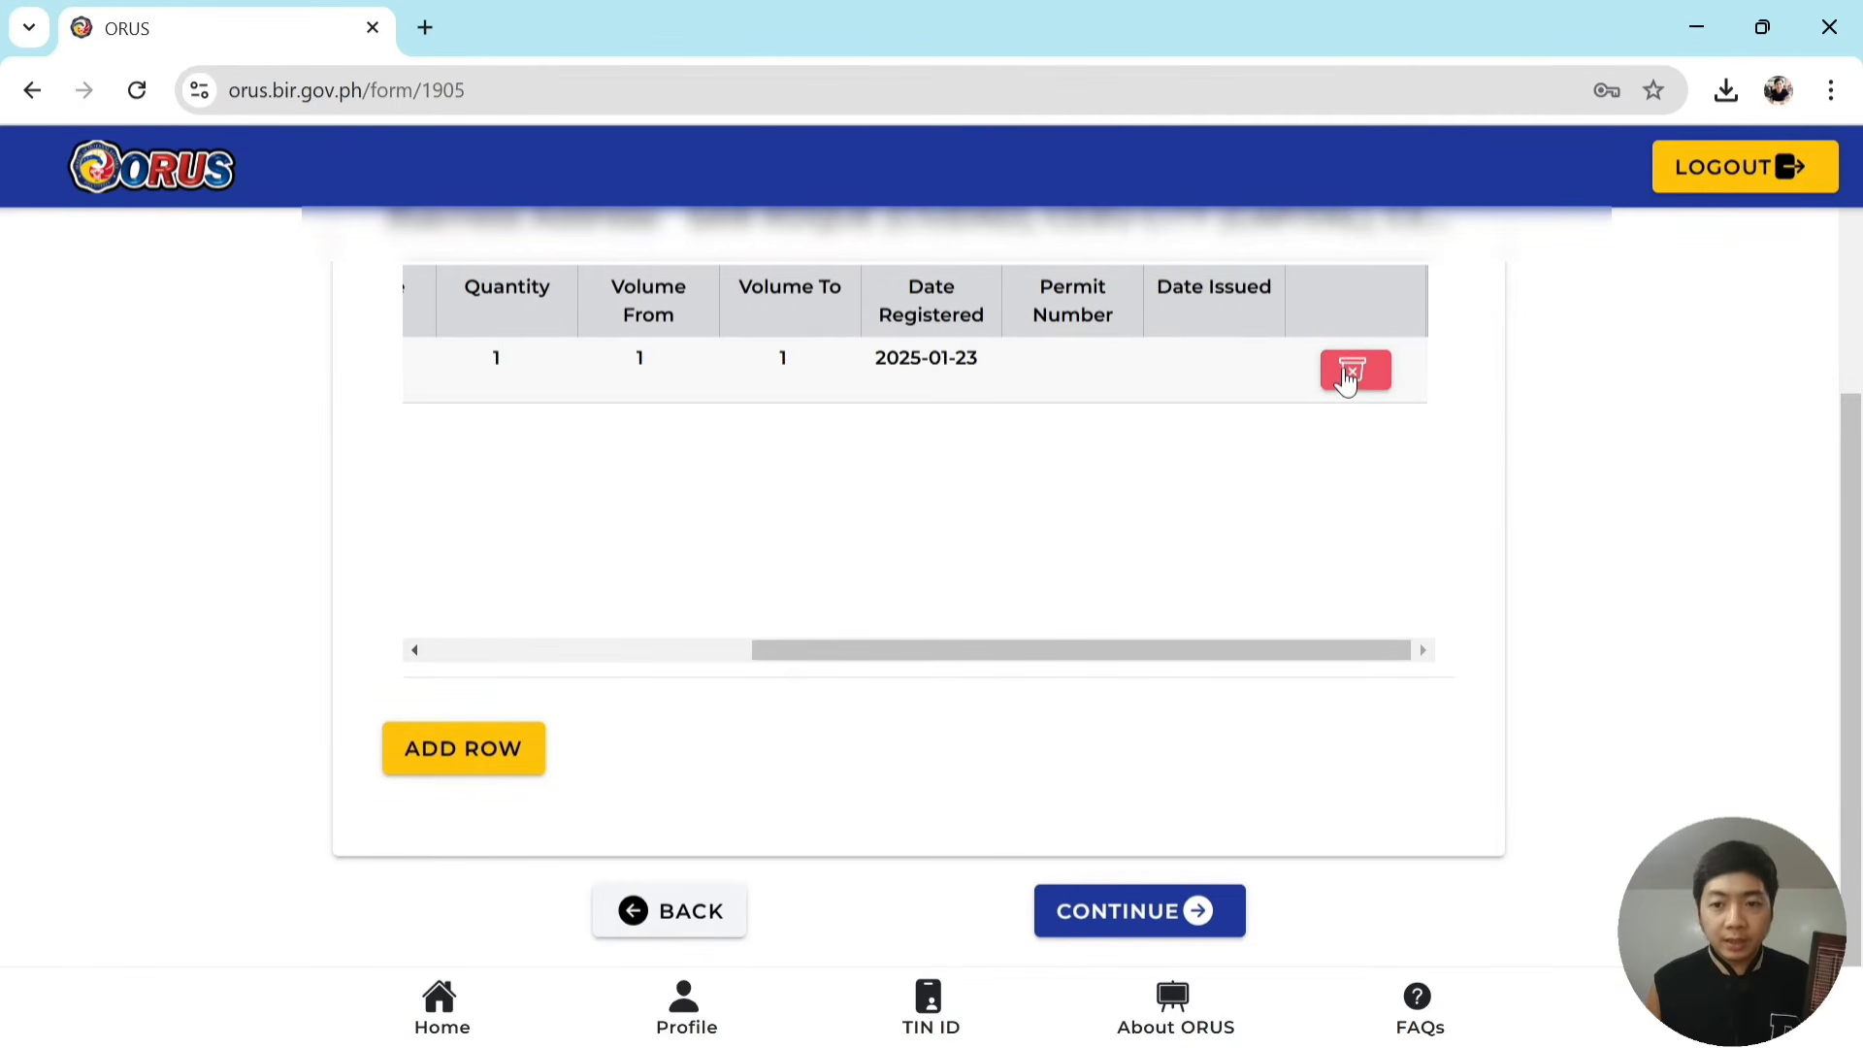
left_click_drag(1195, 663, 811, 590)
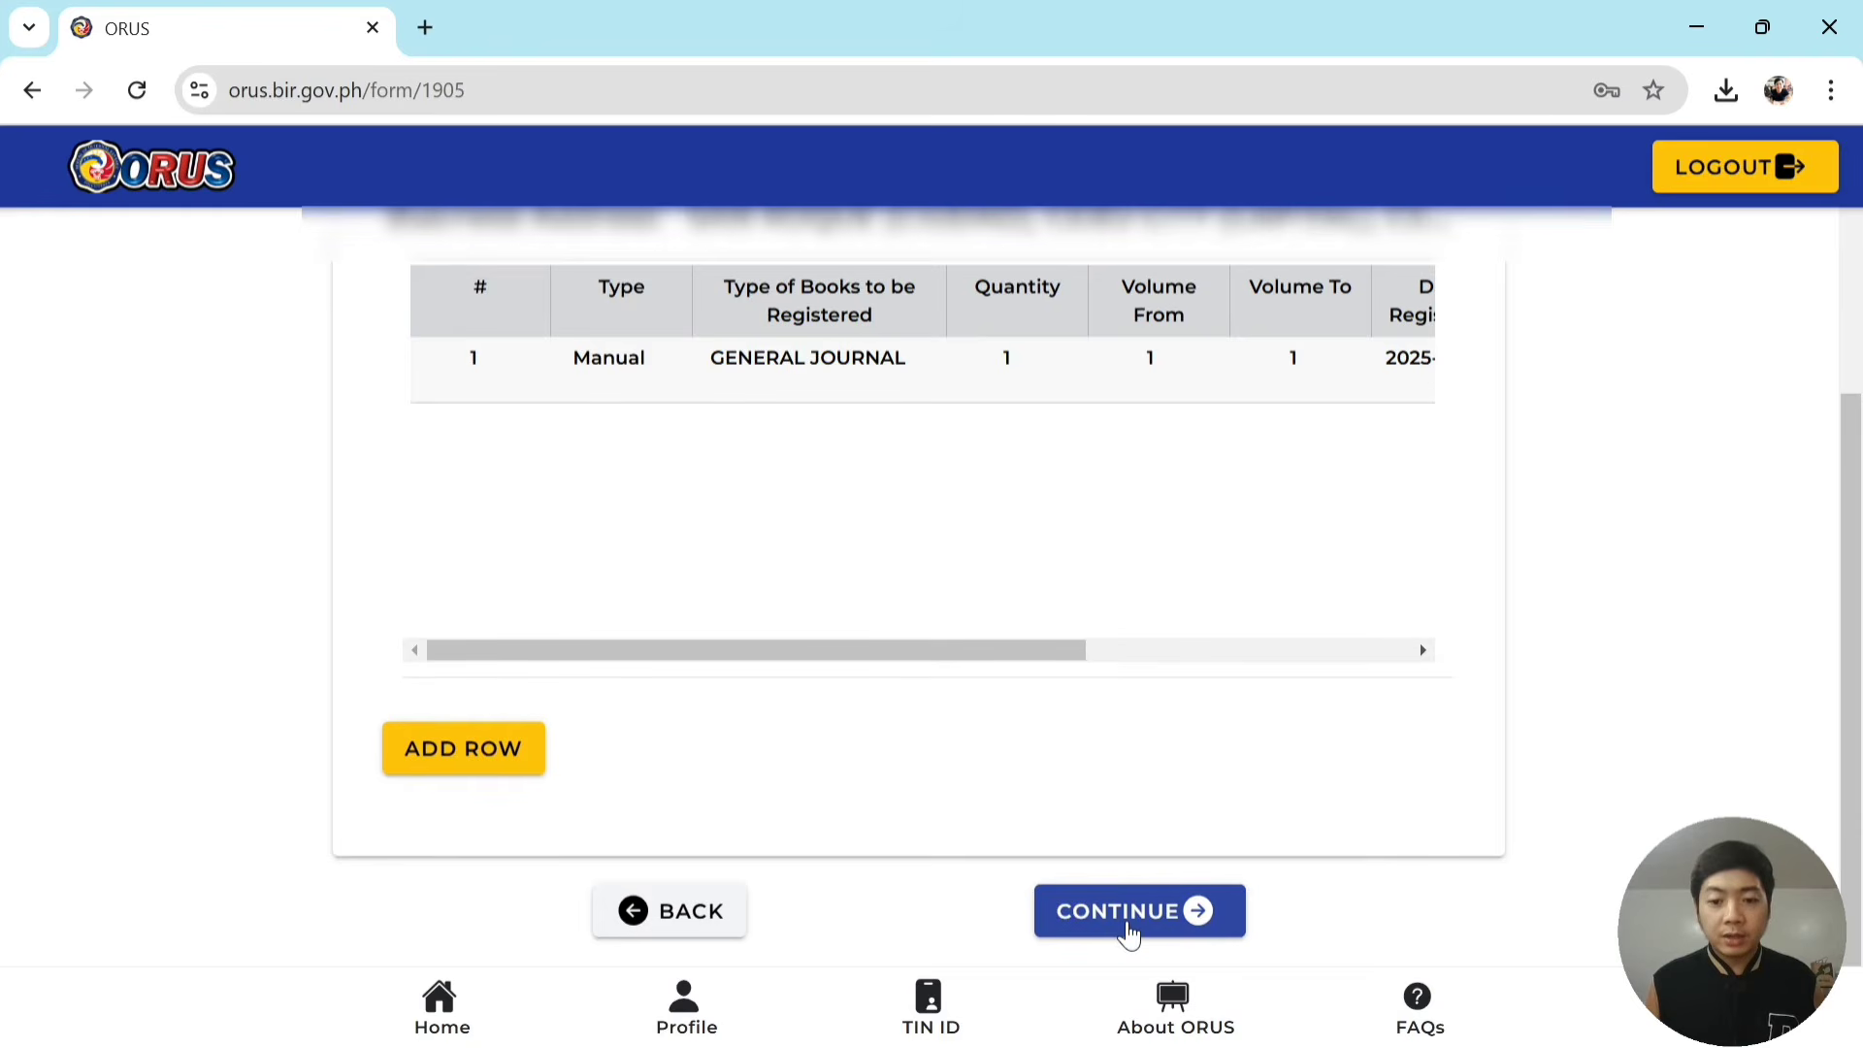
left_click(1131, 922)
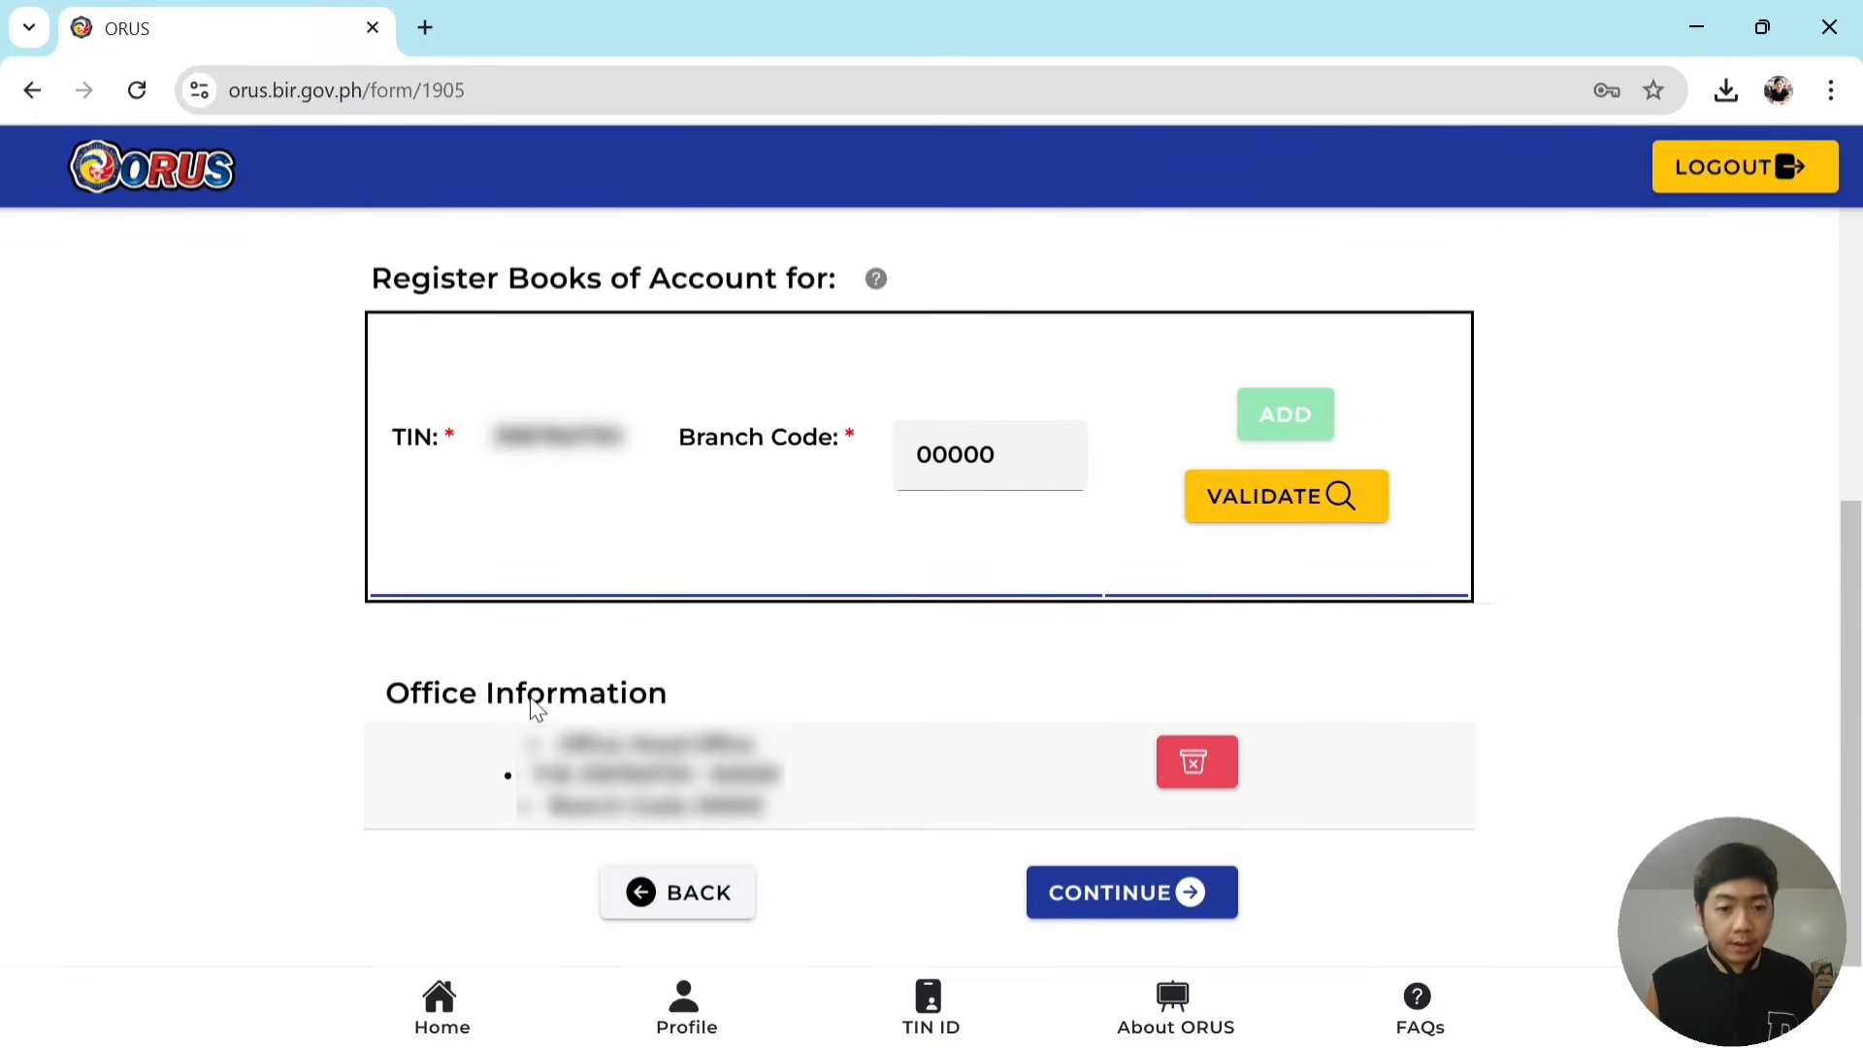
left_click(1127, 912)
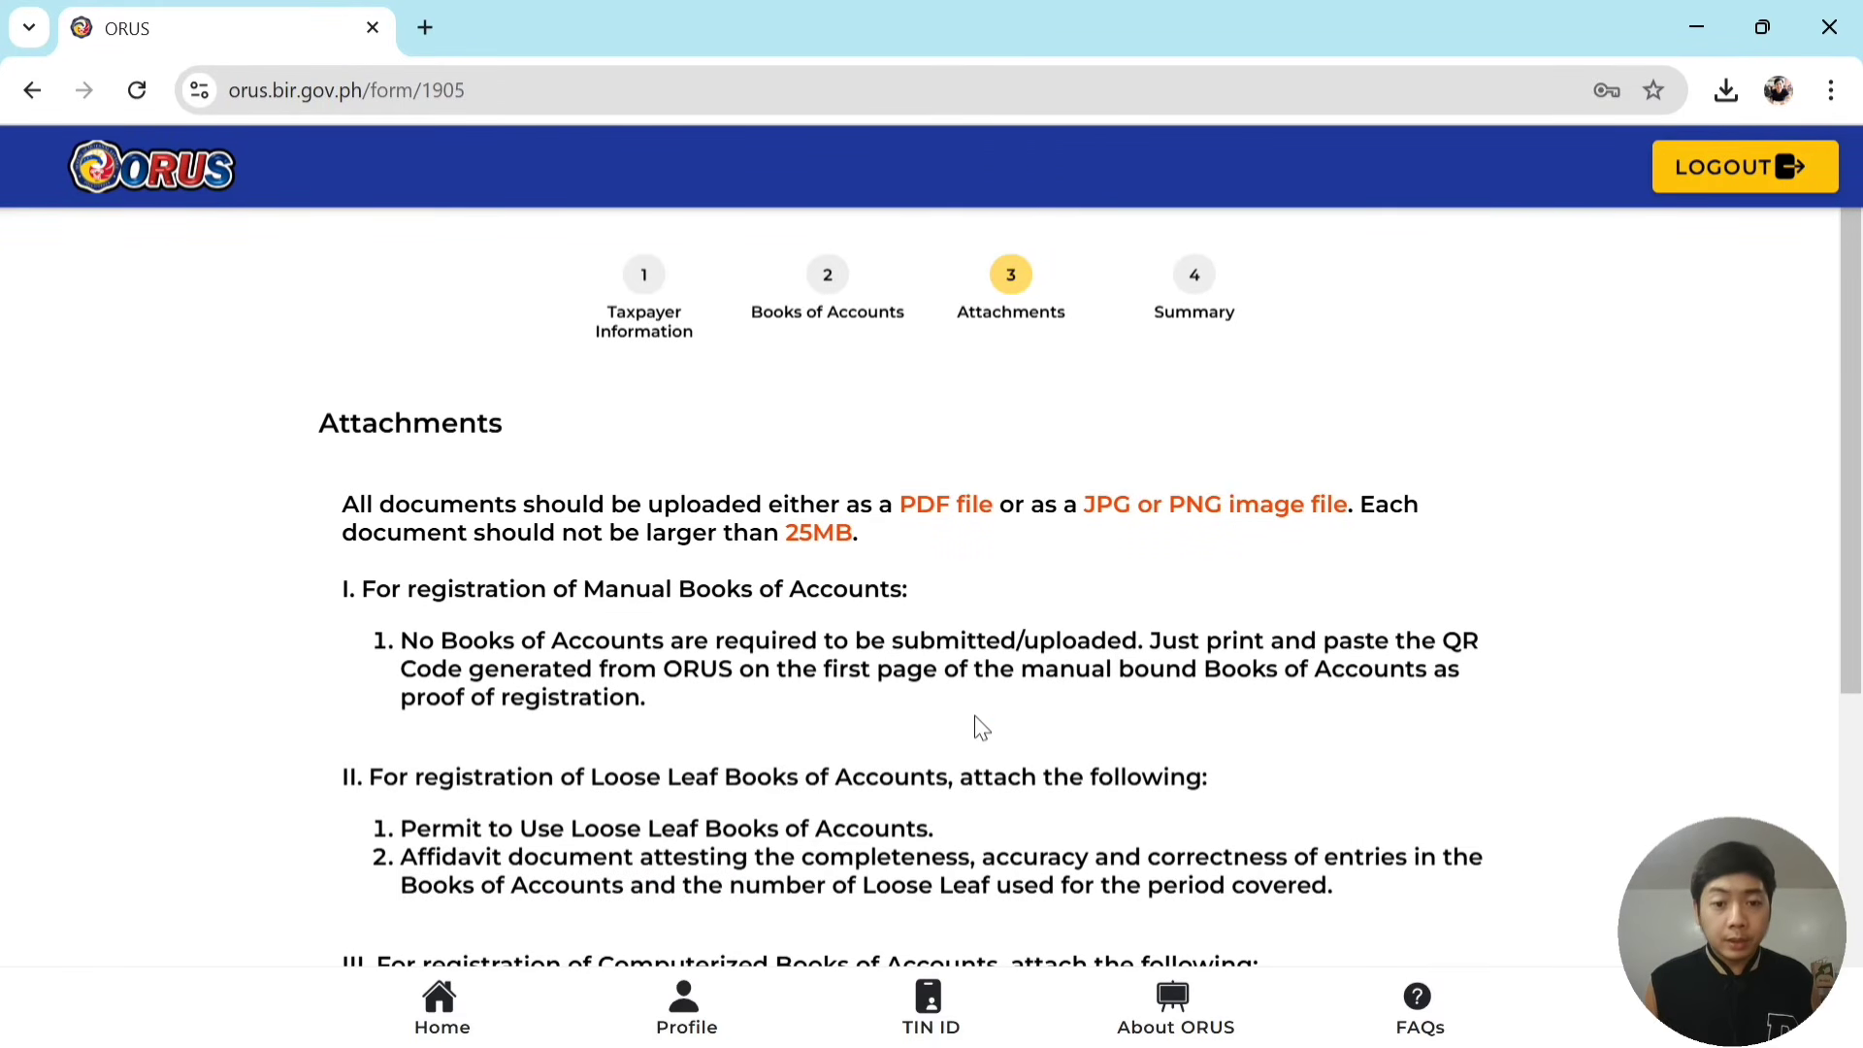
Read the attachment requirements for manual books and proceed to the application review without uploading any files.
scroll(977, 728, "down", 2)
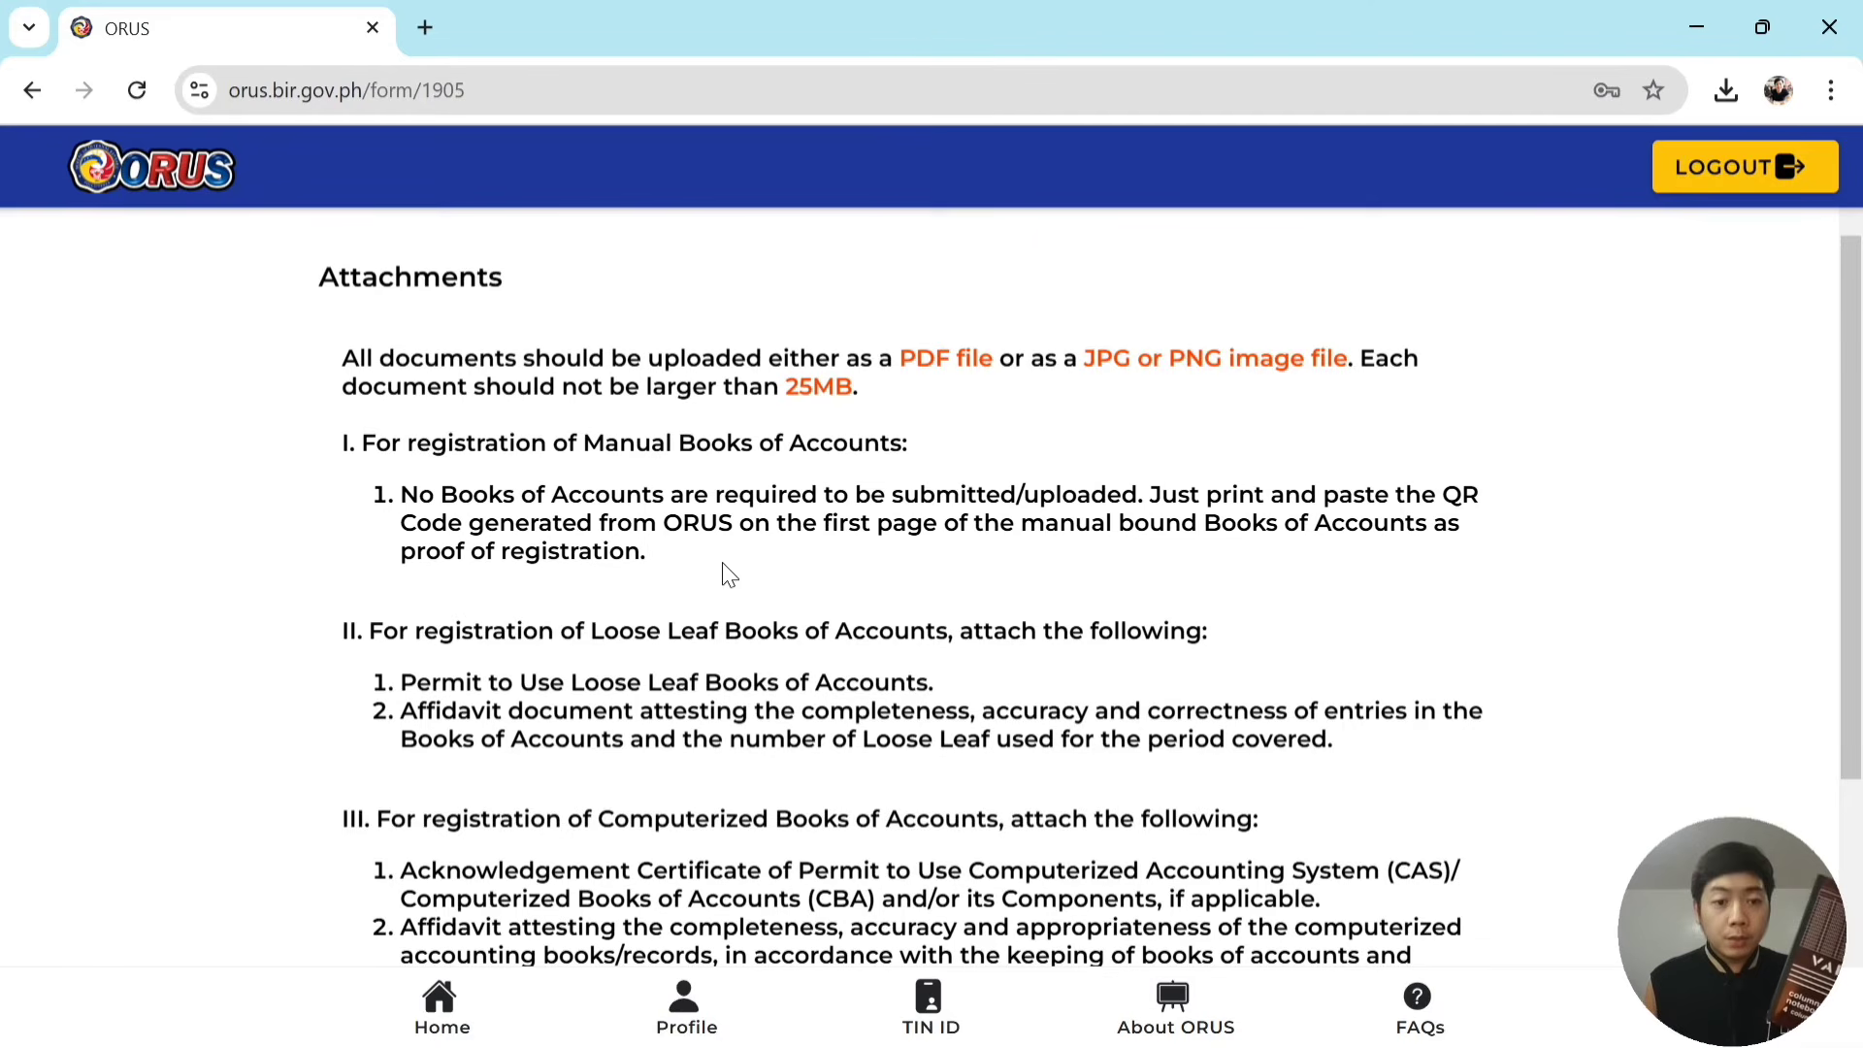
left_click(944, 526)
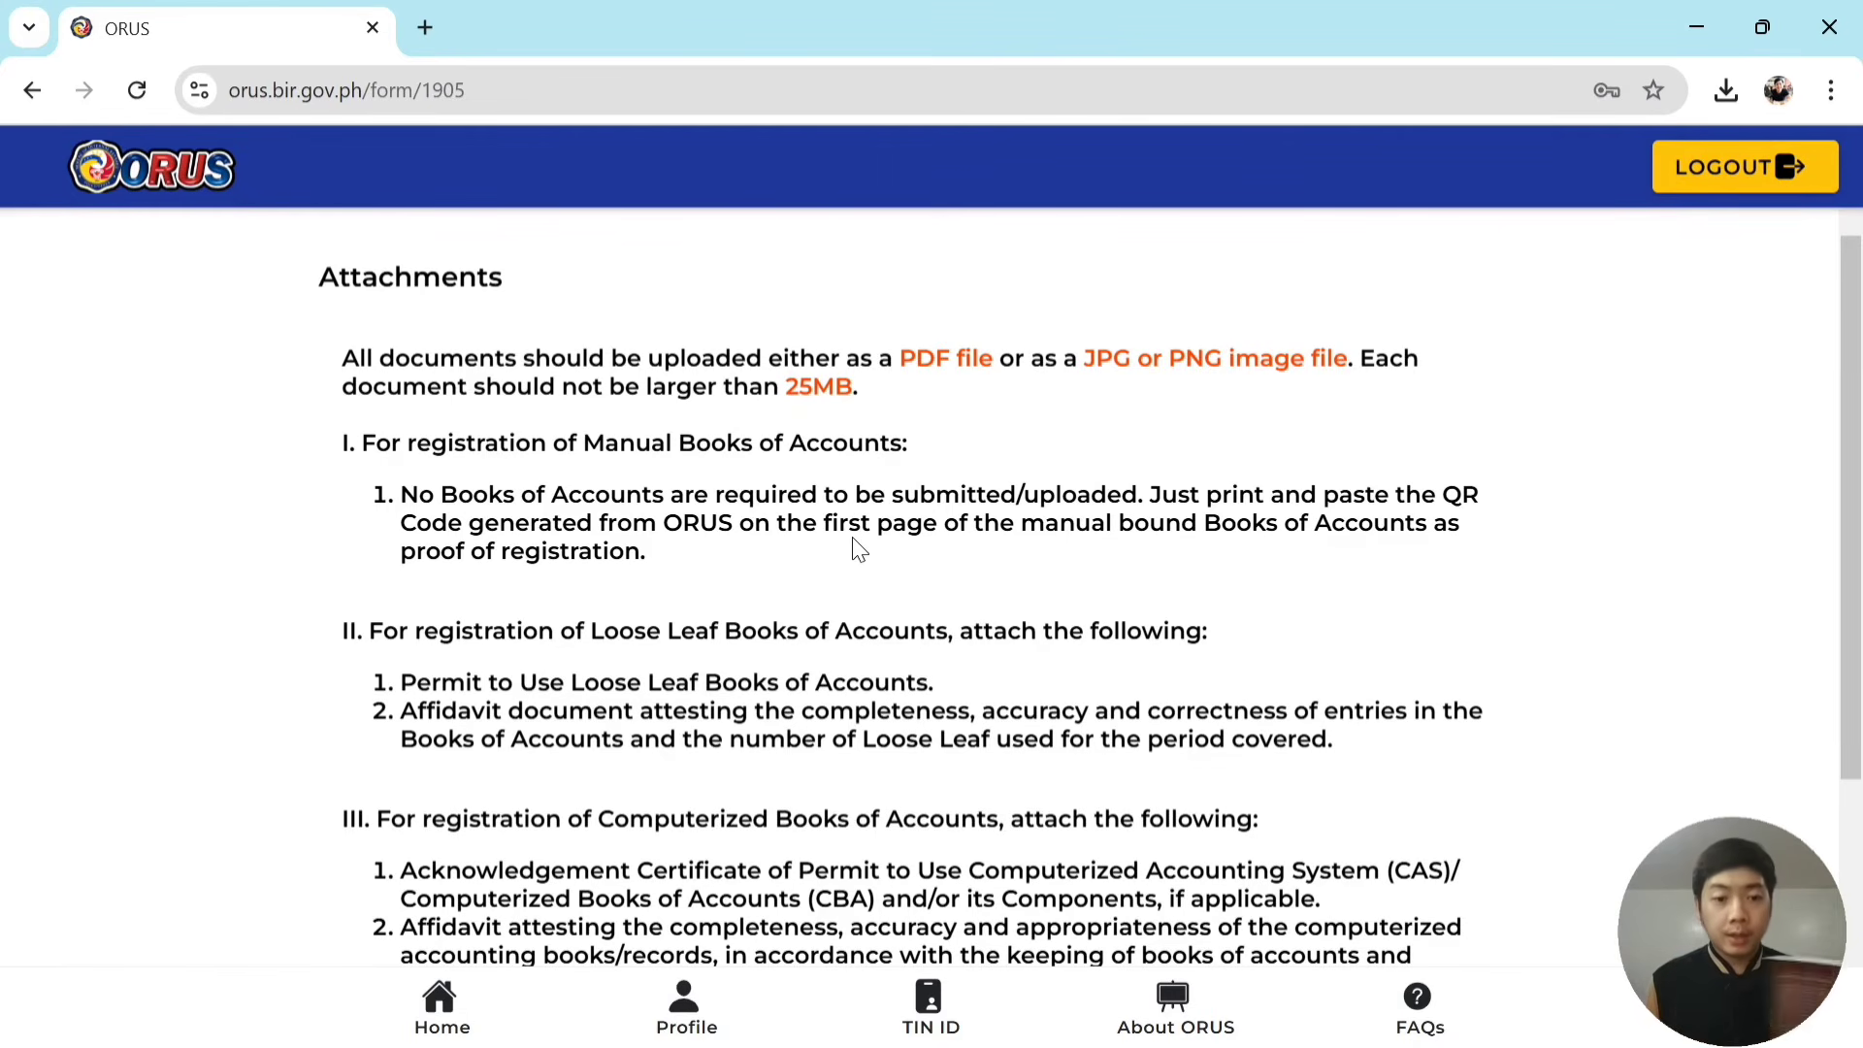
scroll(863, 543, "down", 3)
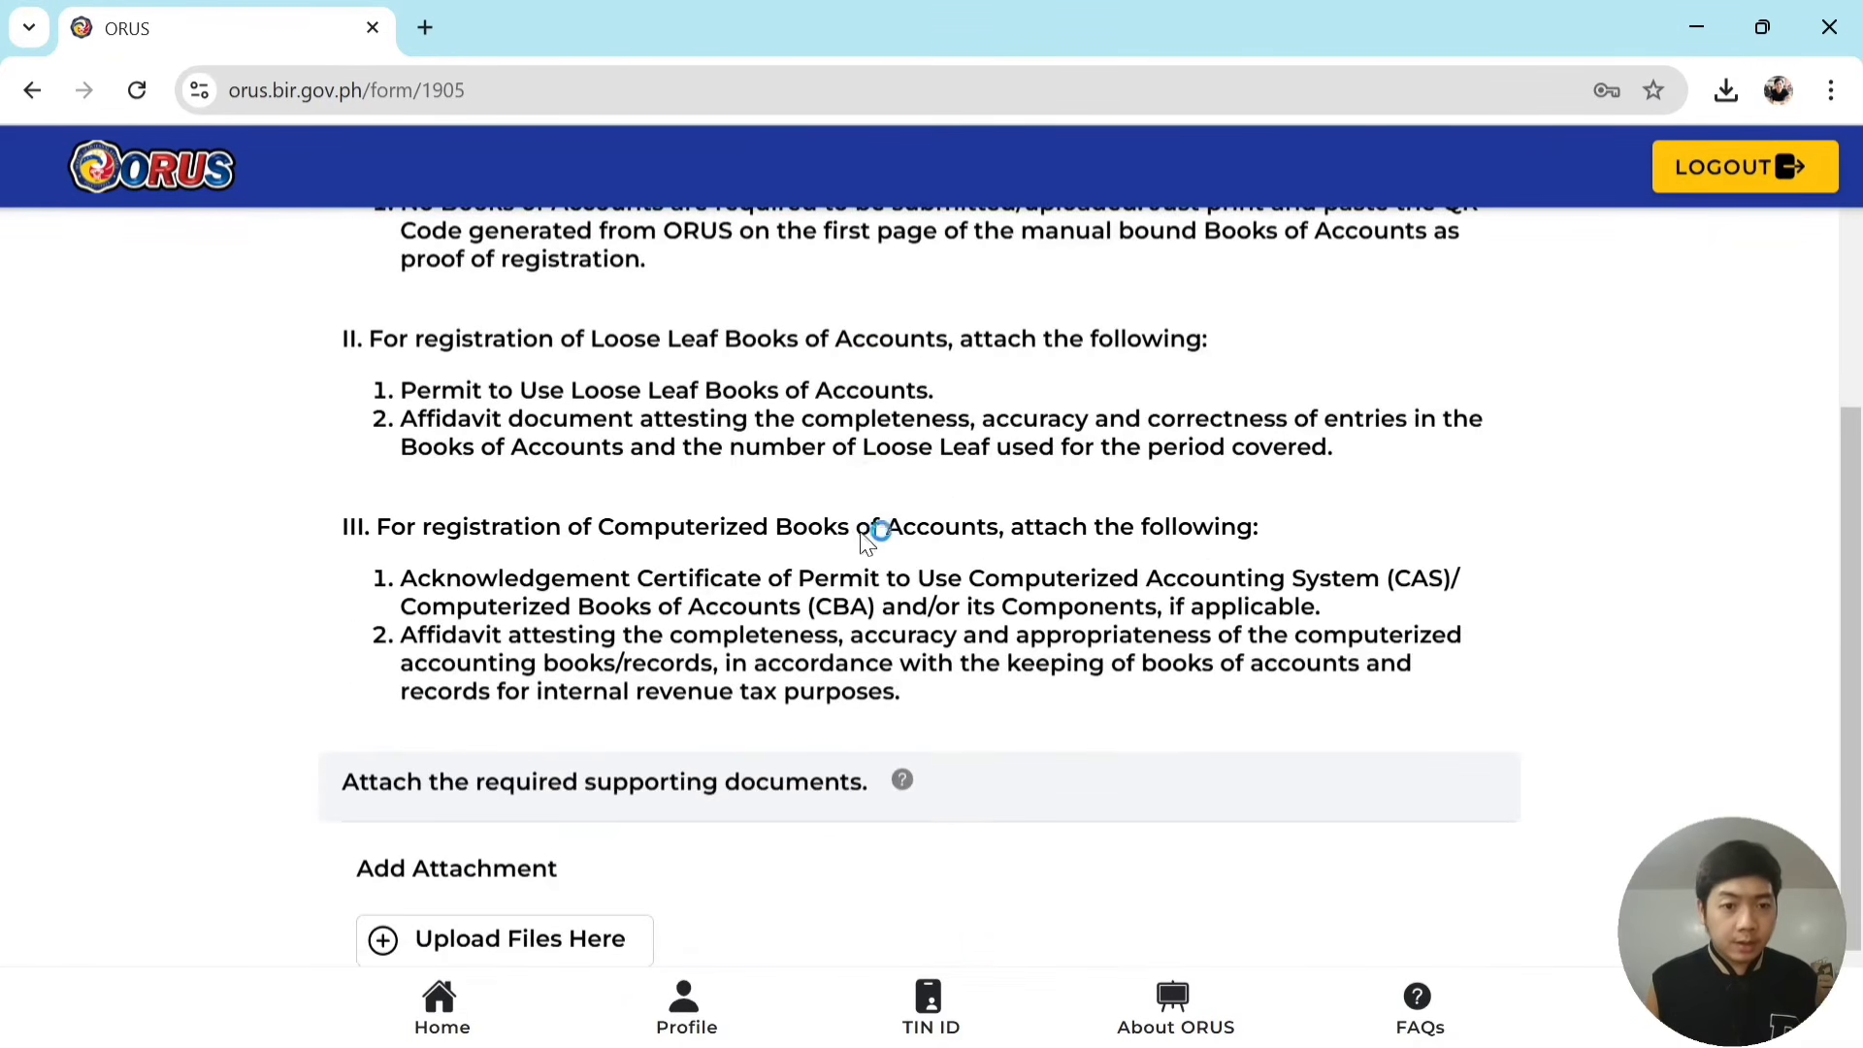
scroll(919, 427, "down", 1)
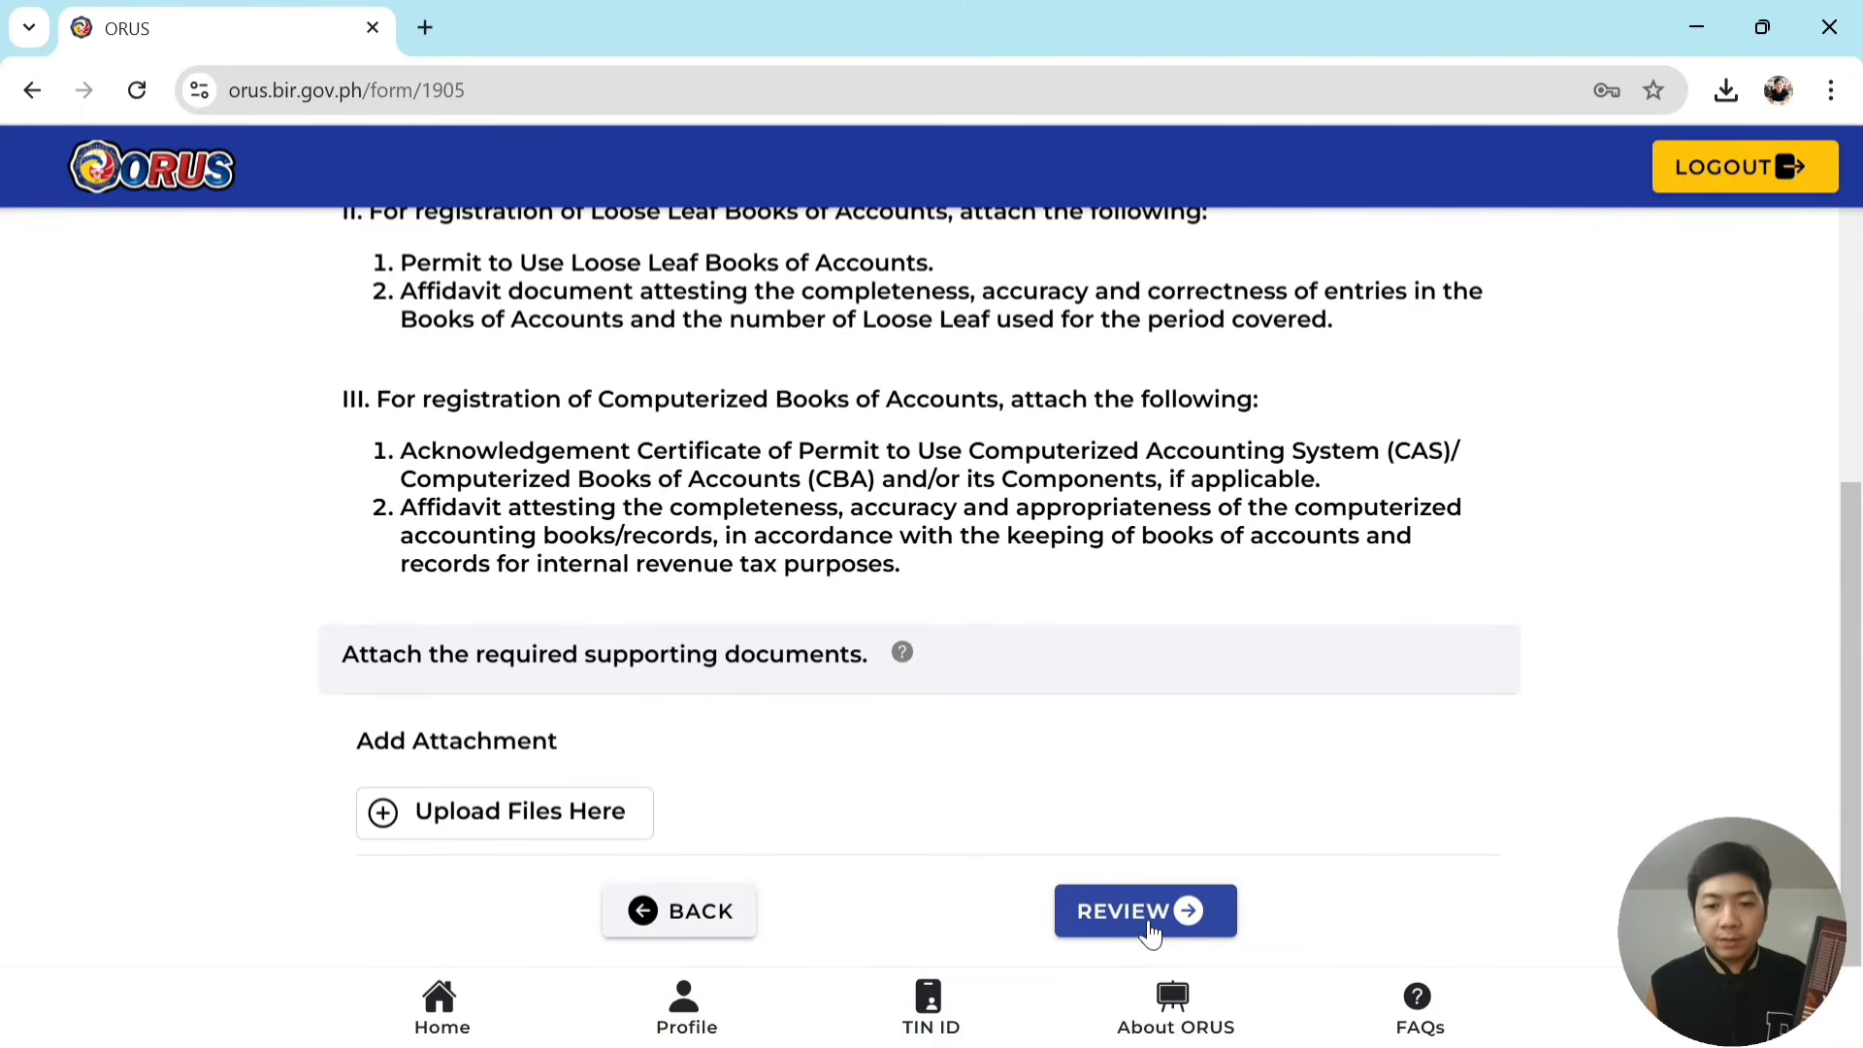
left_click(1151, 930)
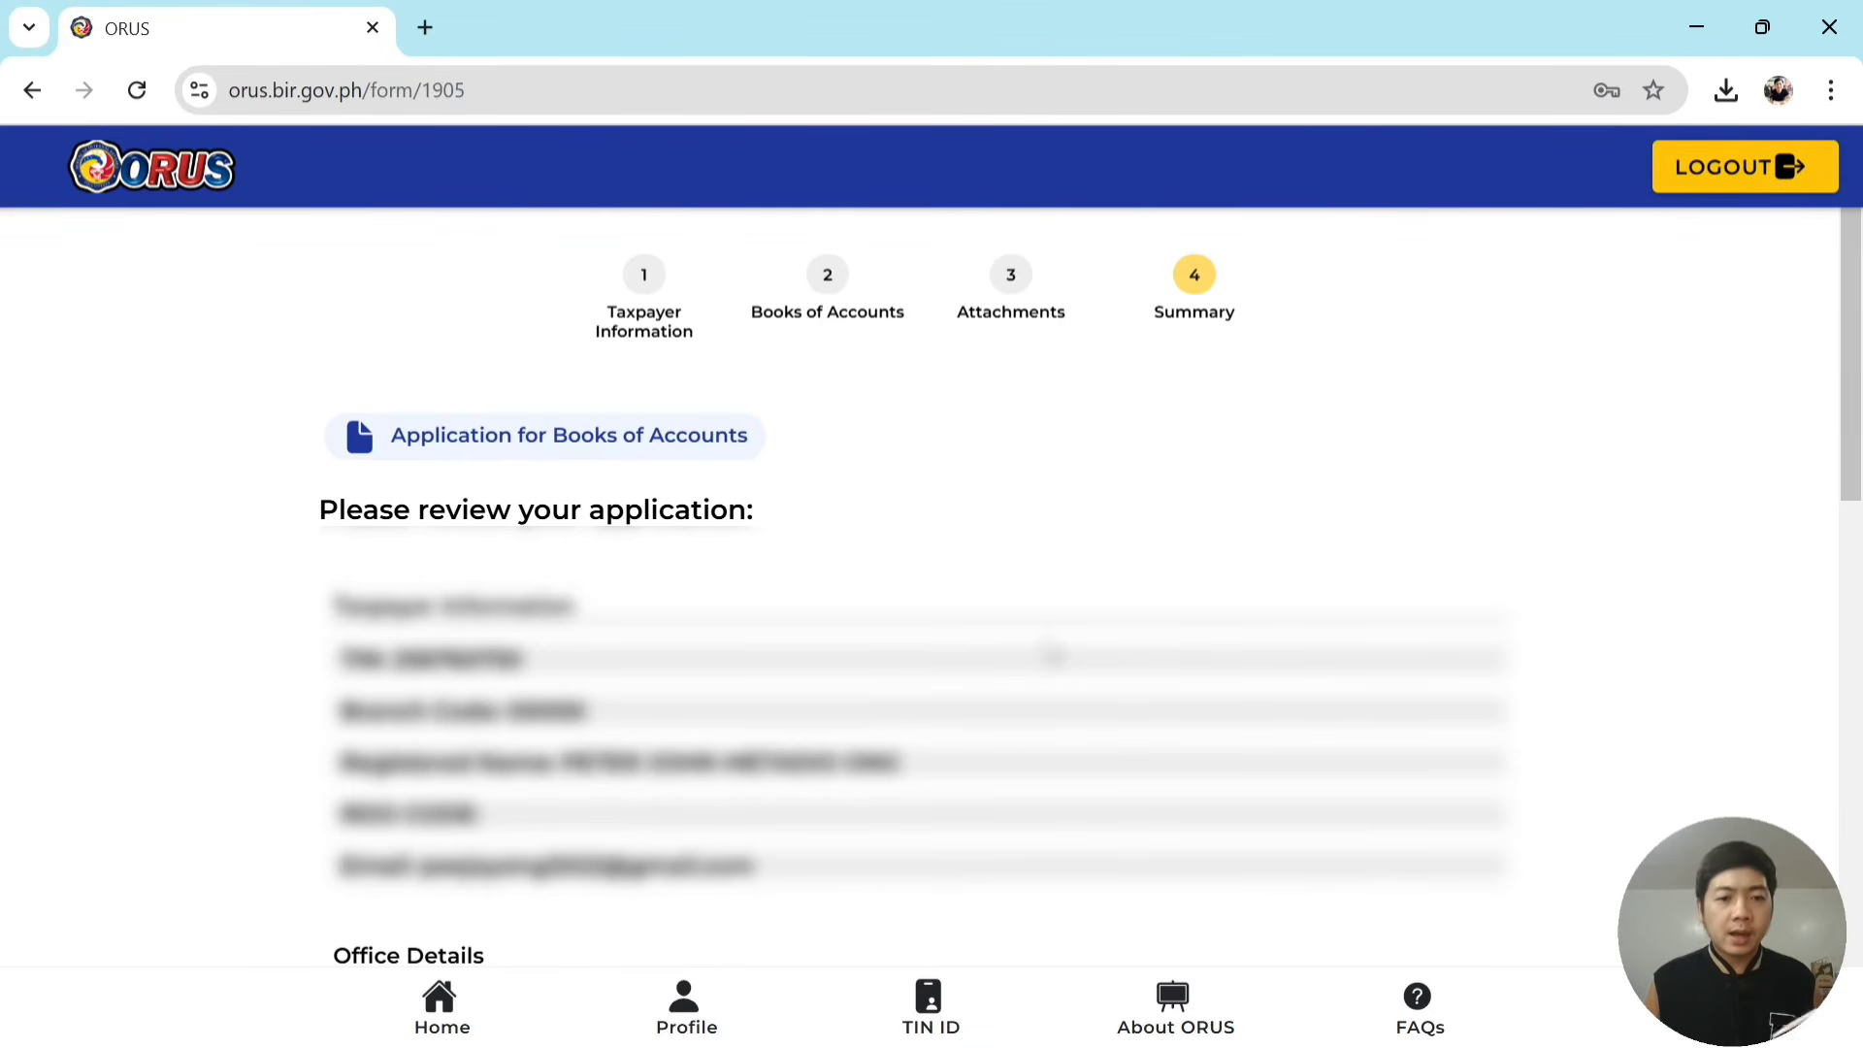
Examine the application summary from the taxpayer information through all columns of the Books of Accounts Details table.
left_click(1064, 639)
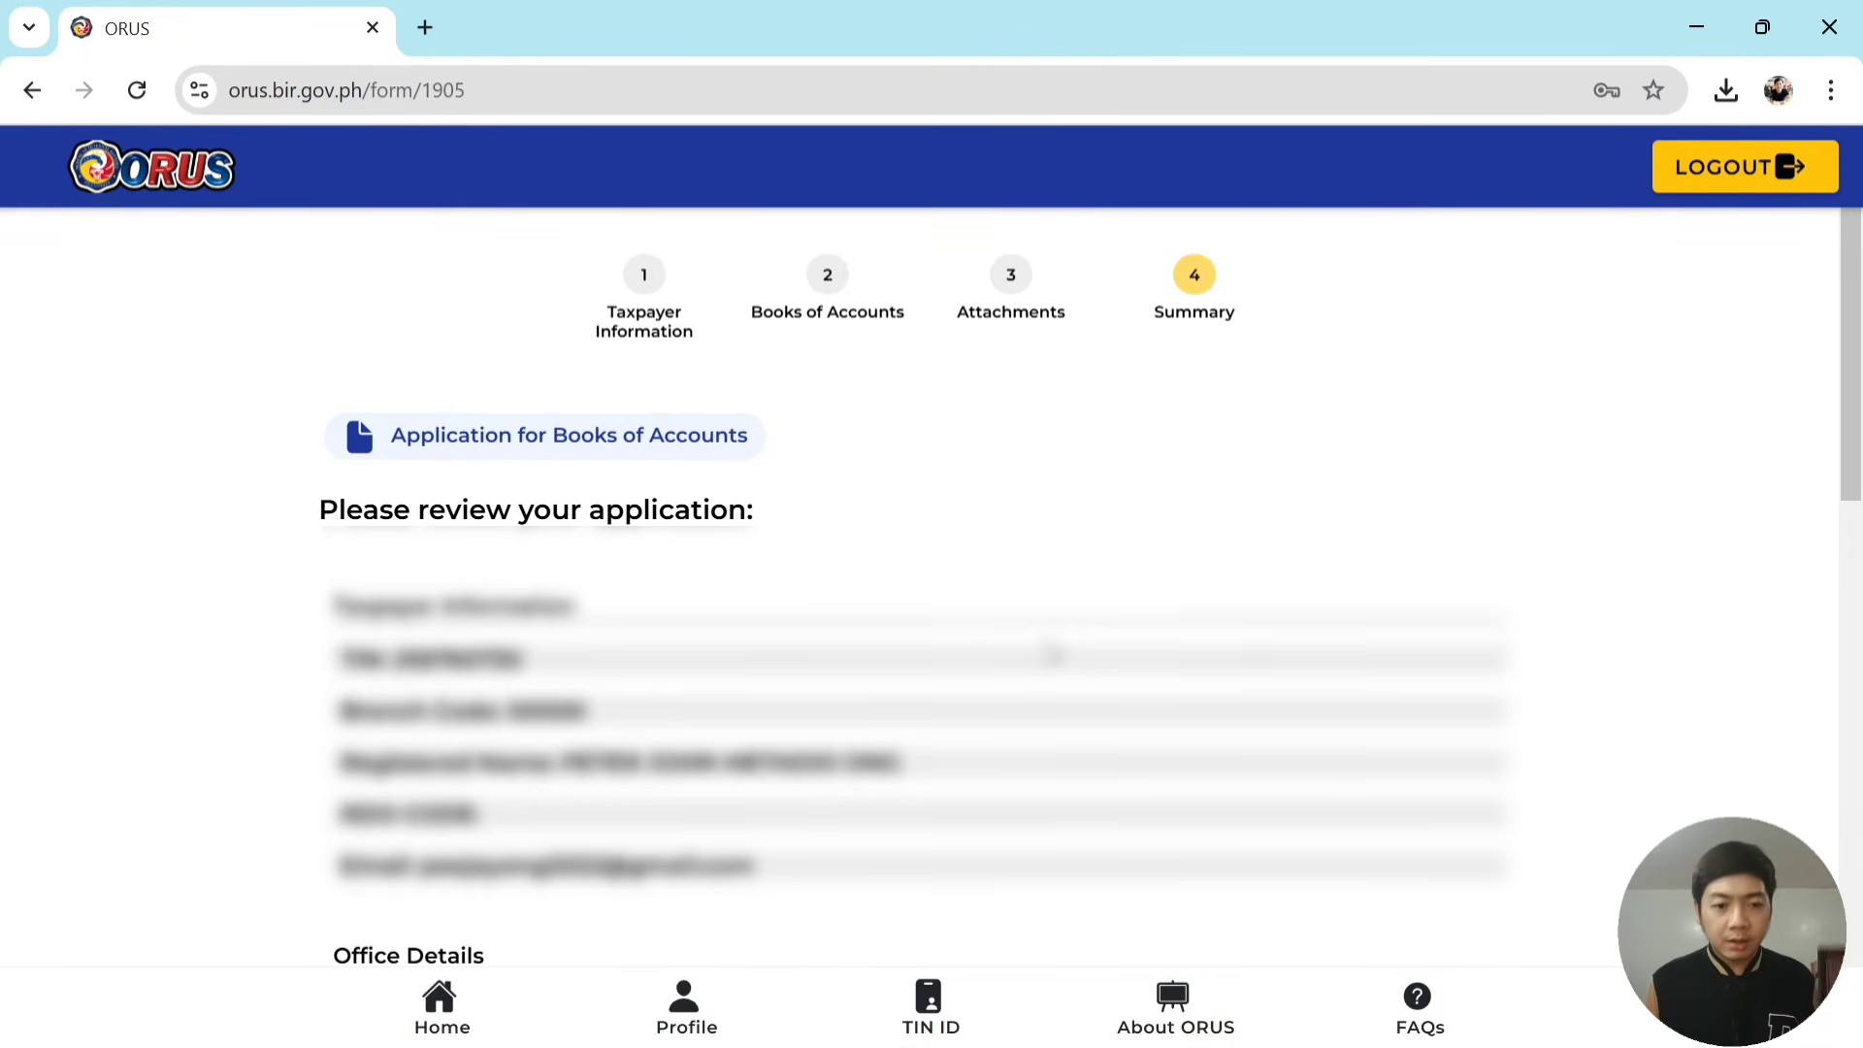
scroll(1058, 645, "down", 2)
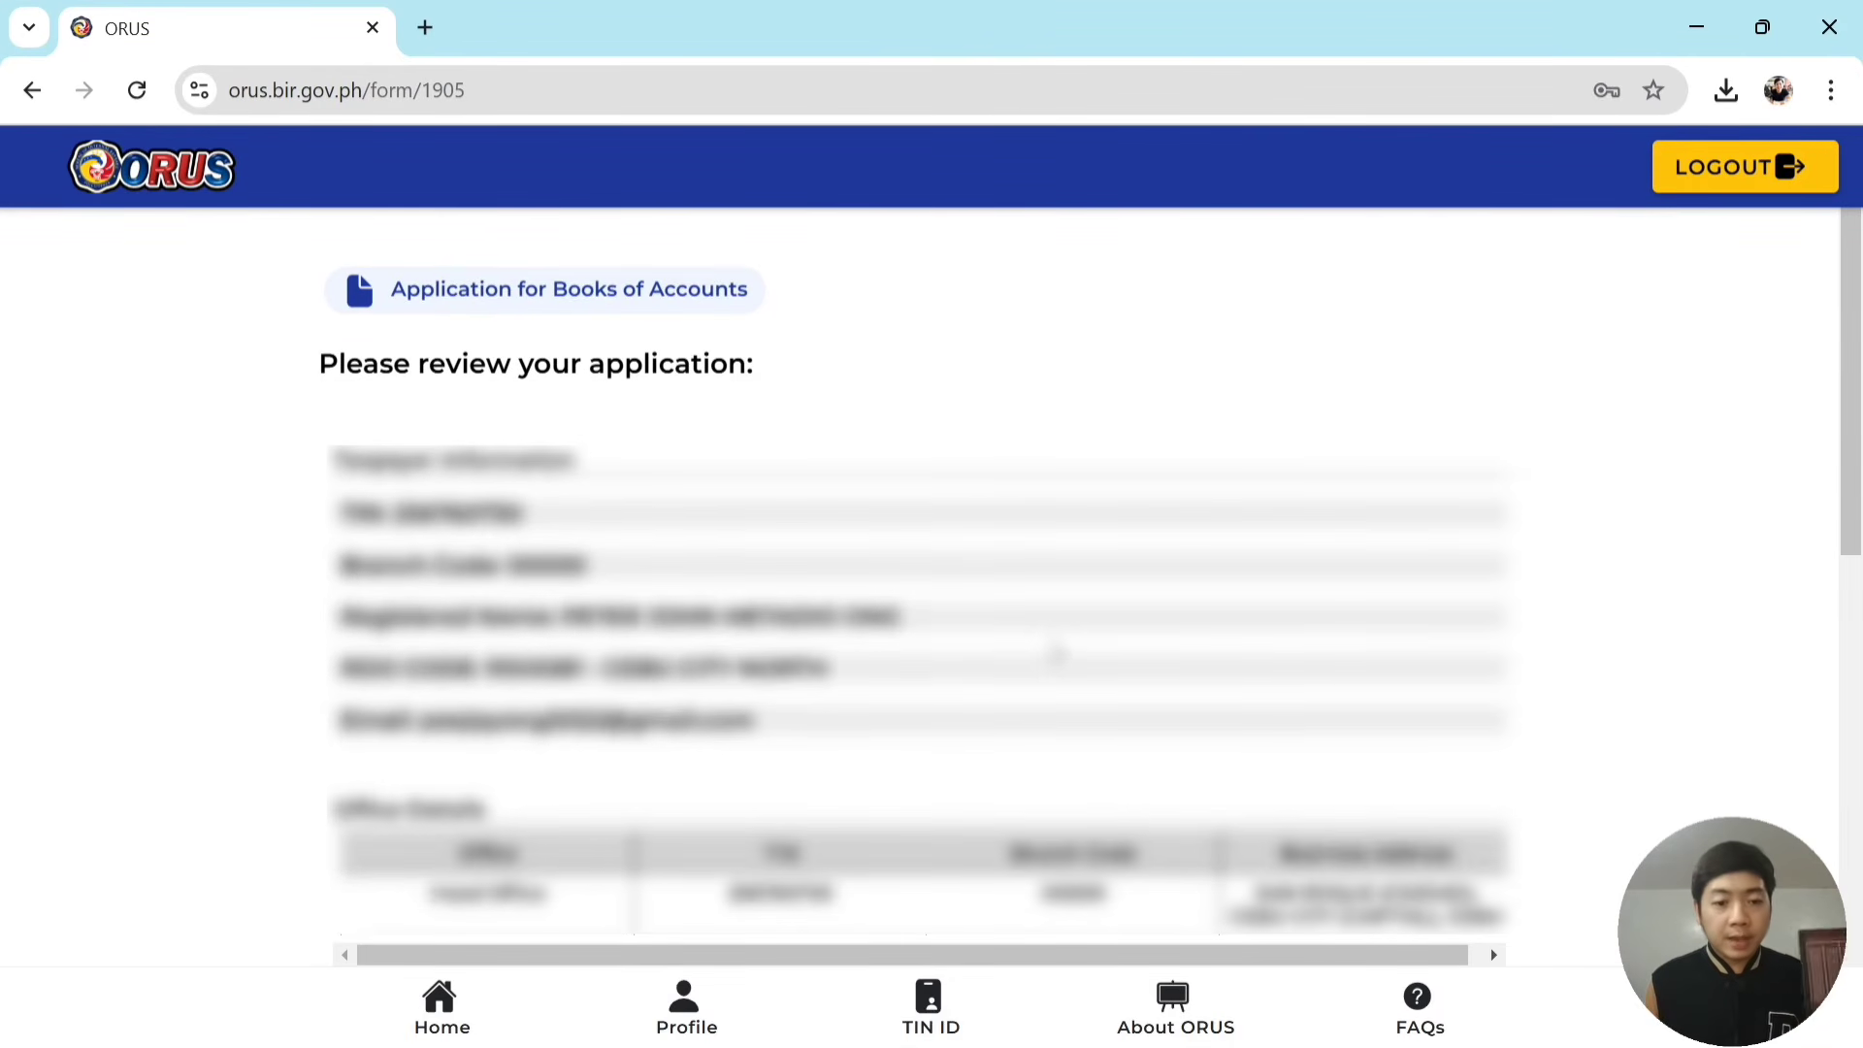
left_click(1066, 637)
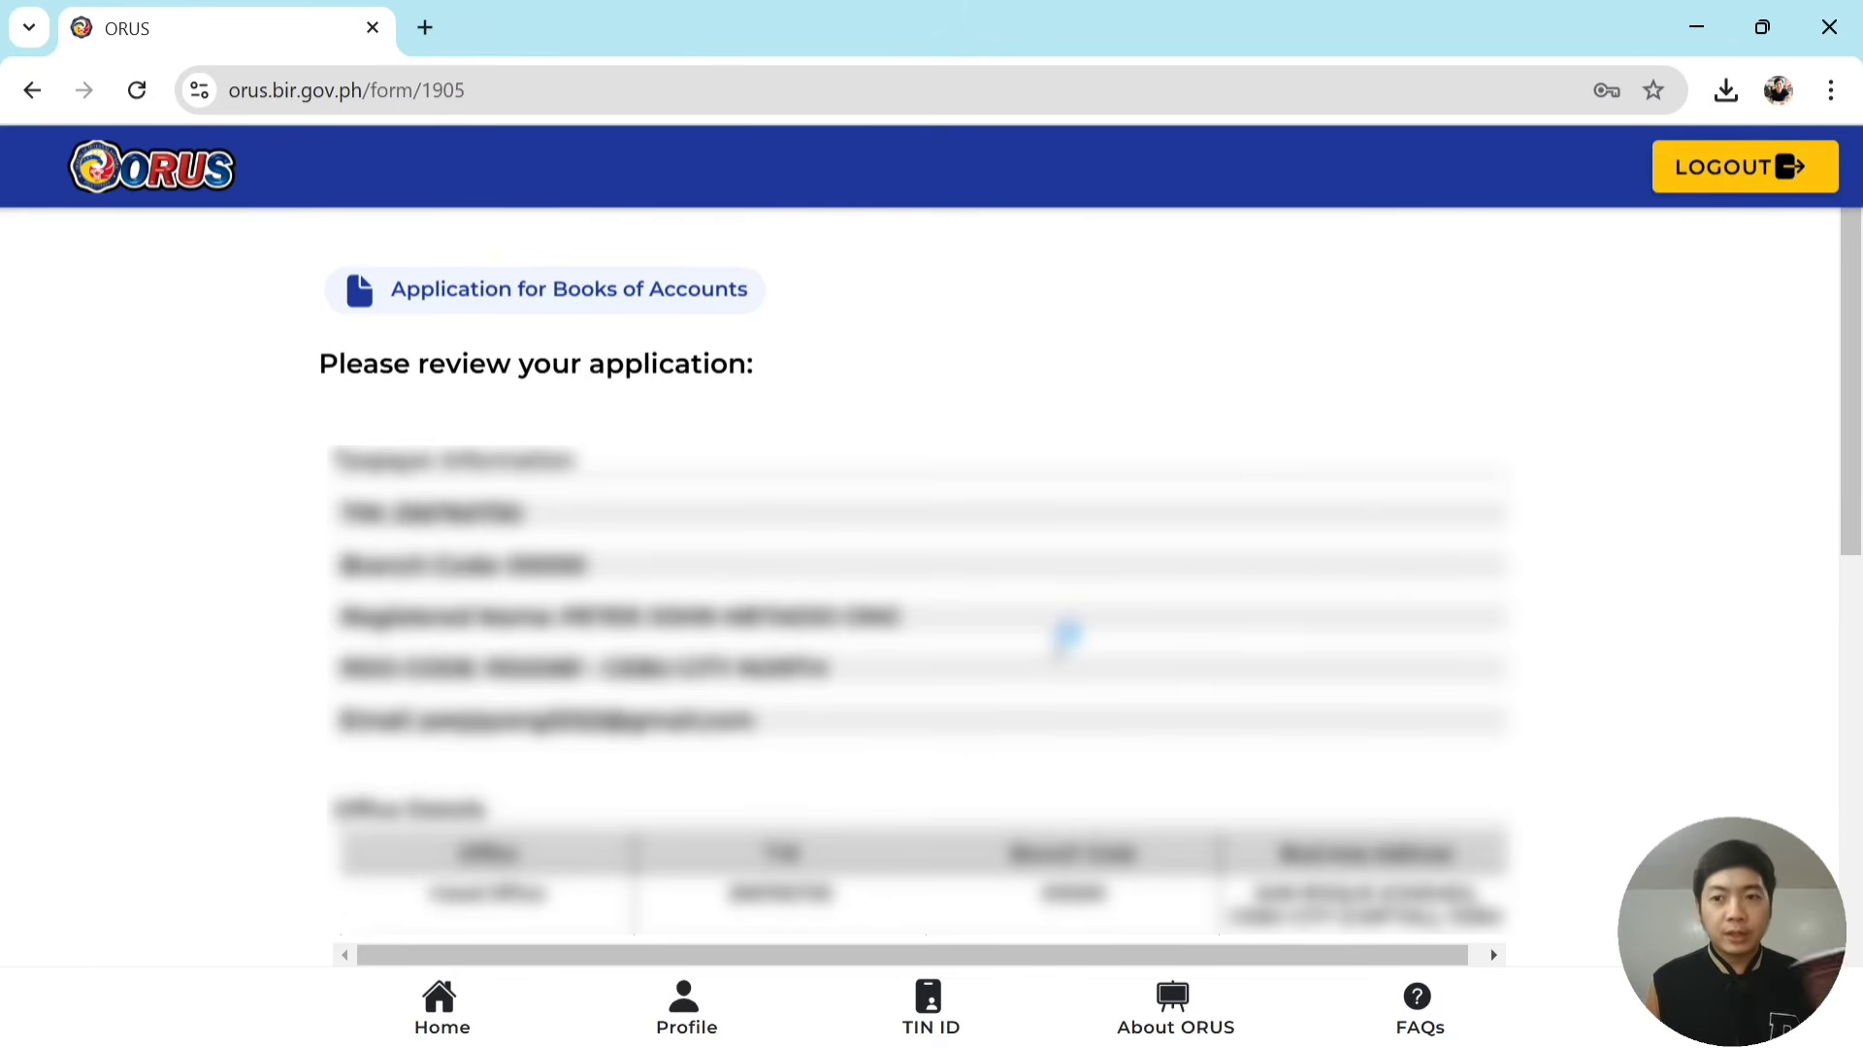
scroll(1067, 636, "down", 2)
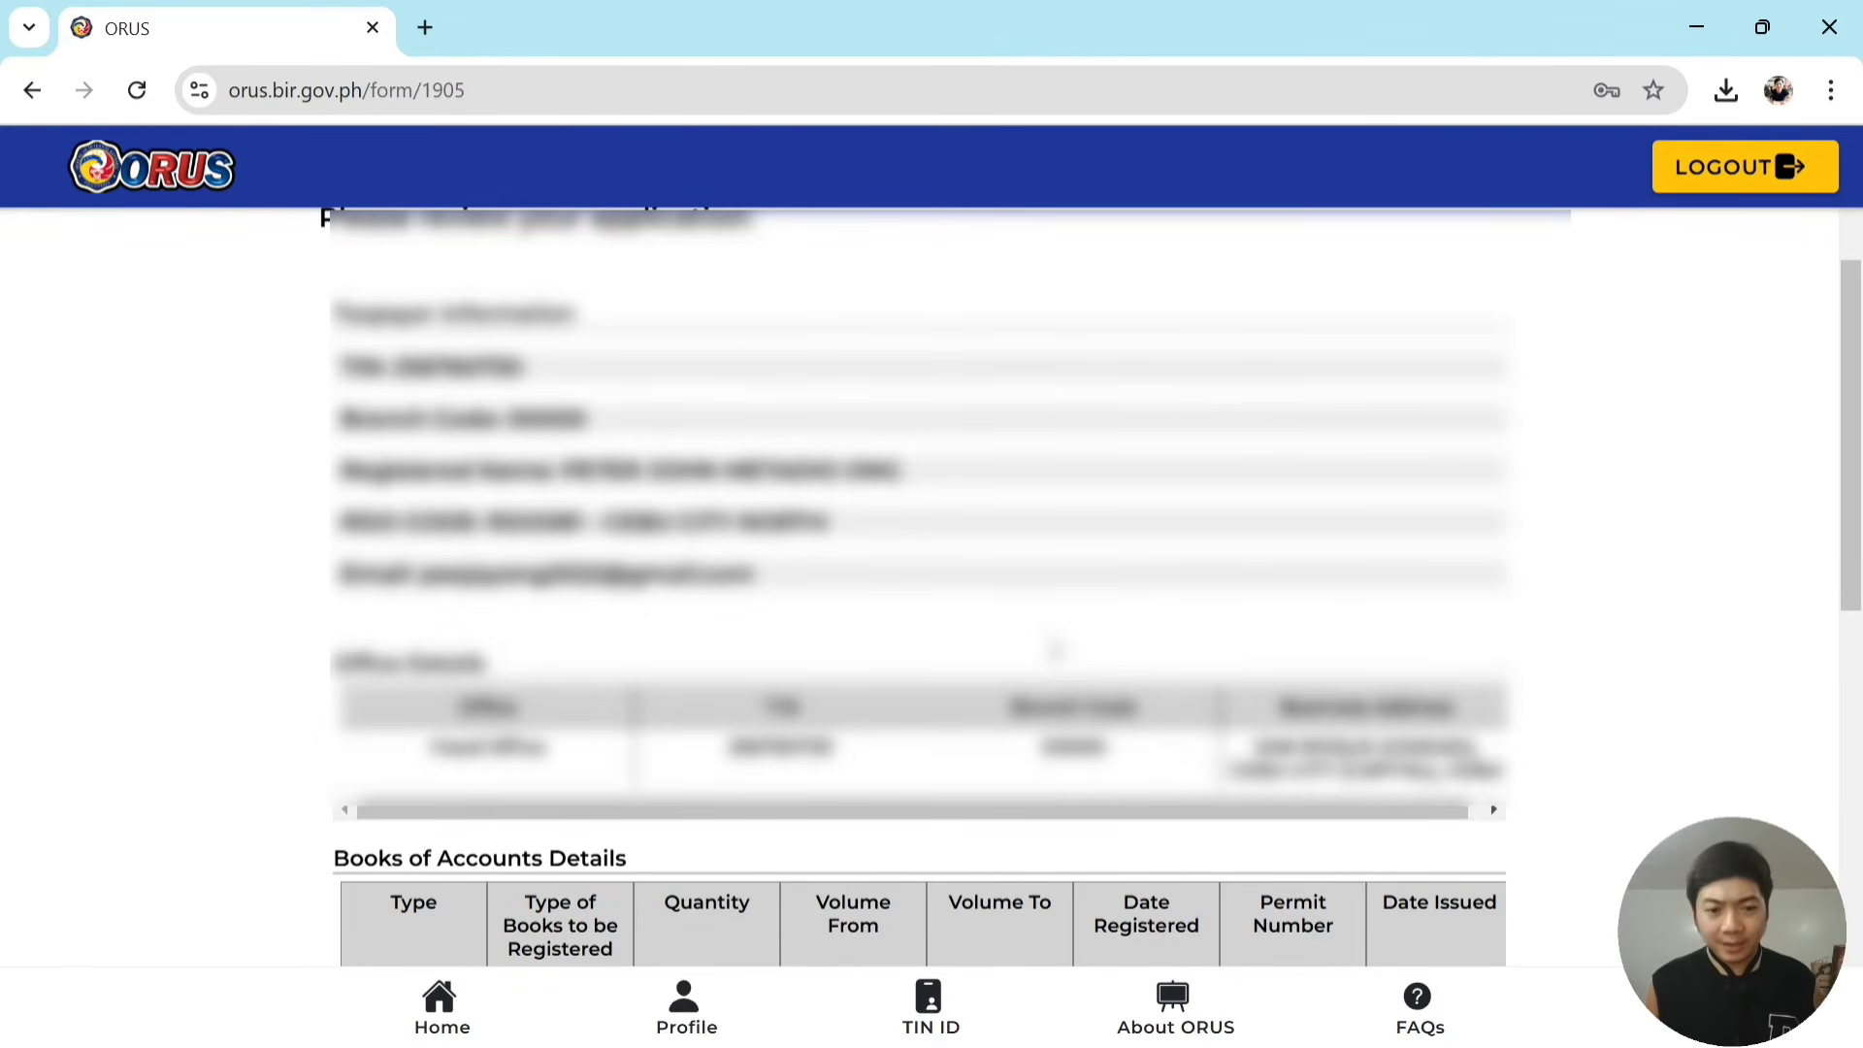
scroll(1063, 640, "down", 6)
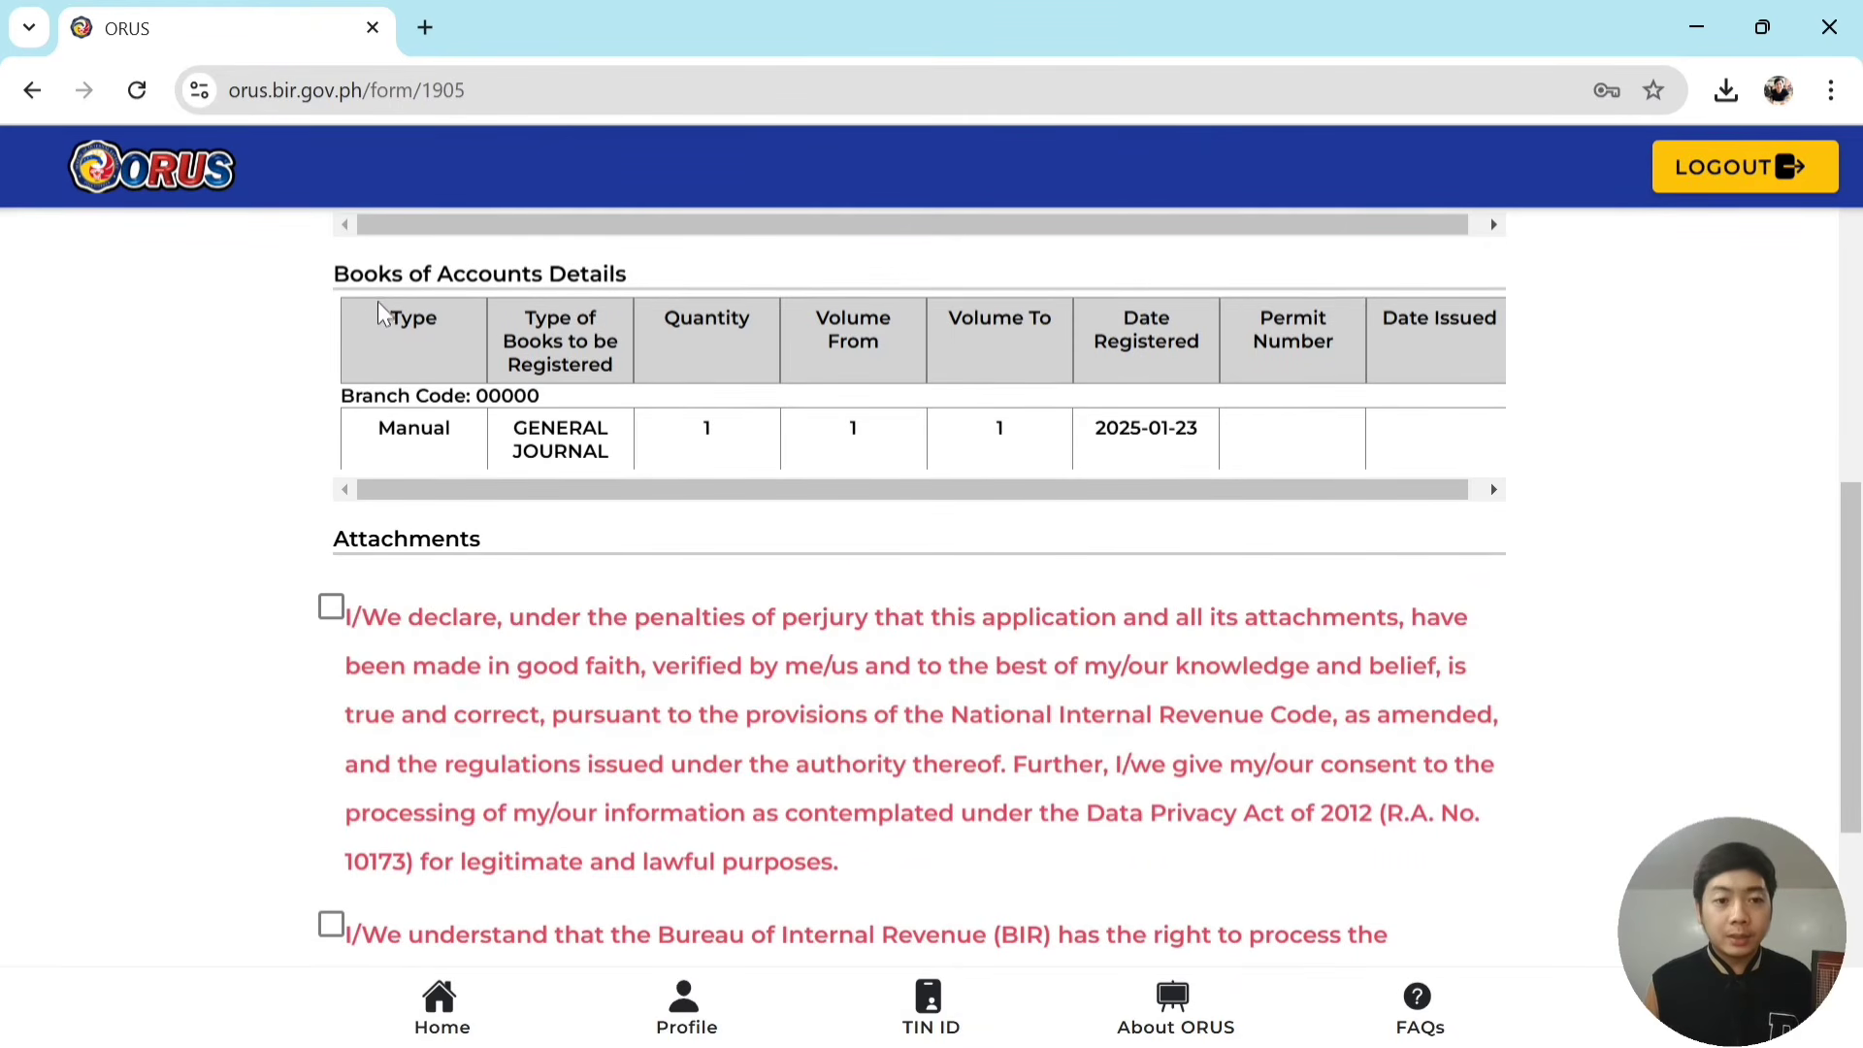
left_click(588, 452)
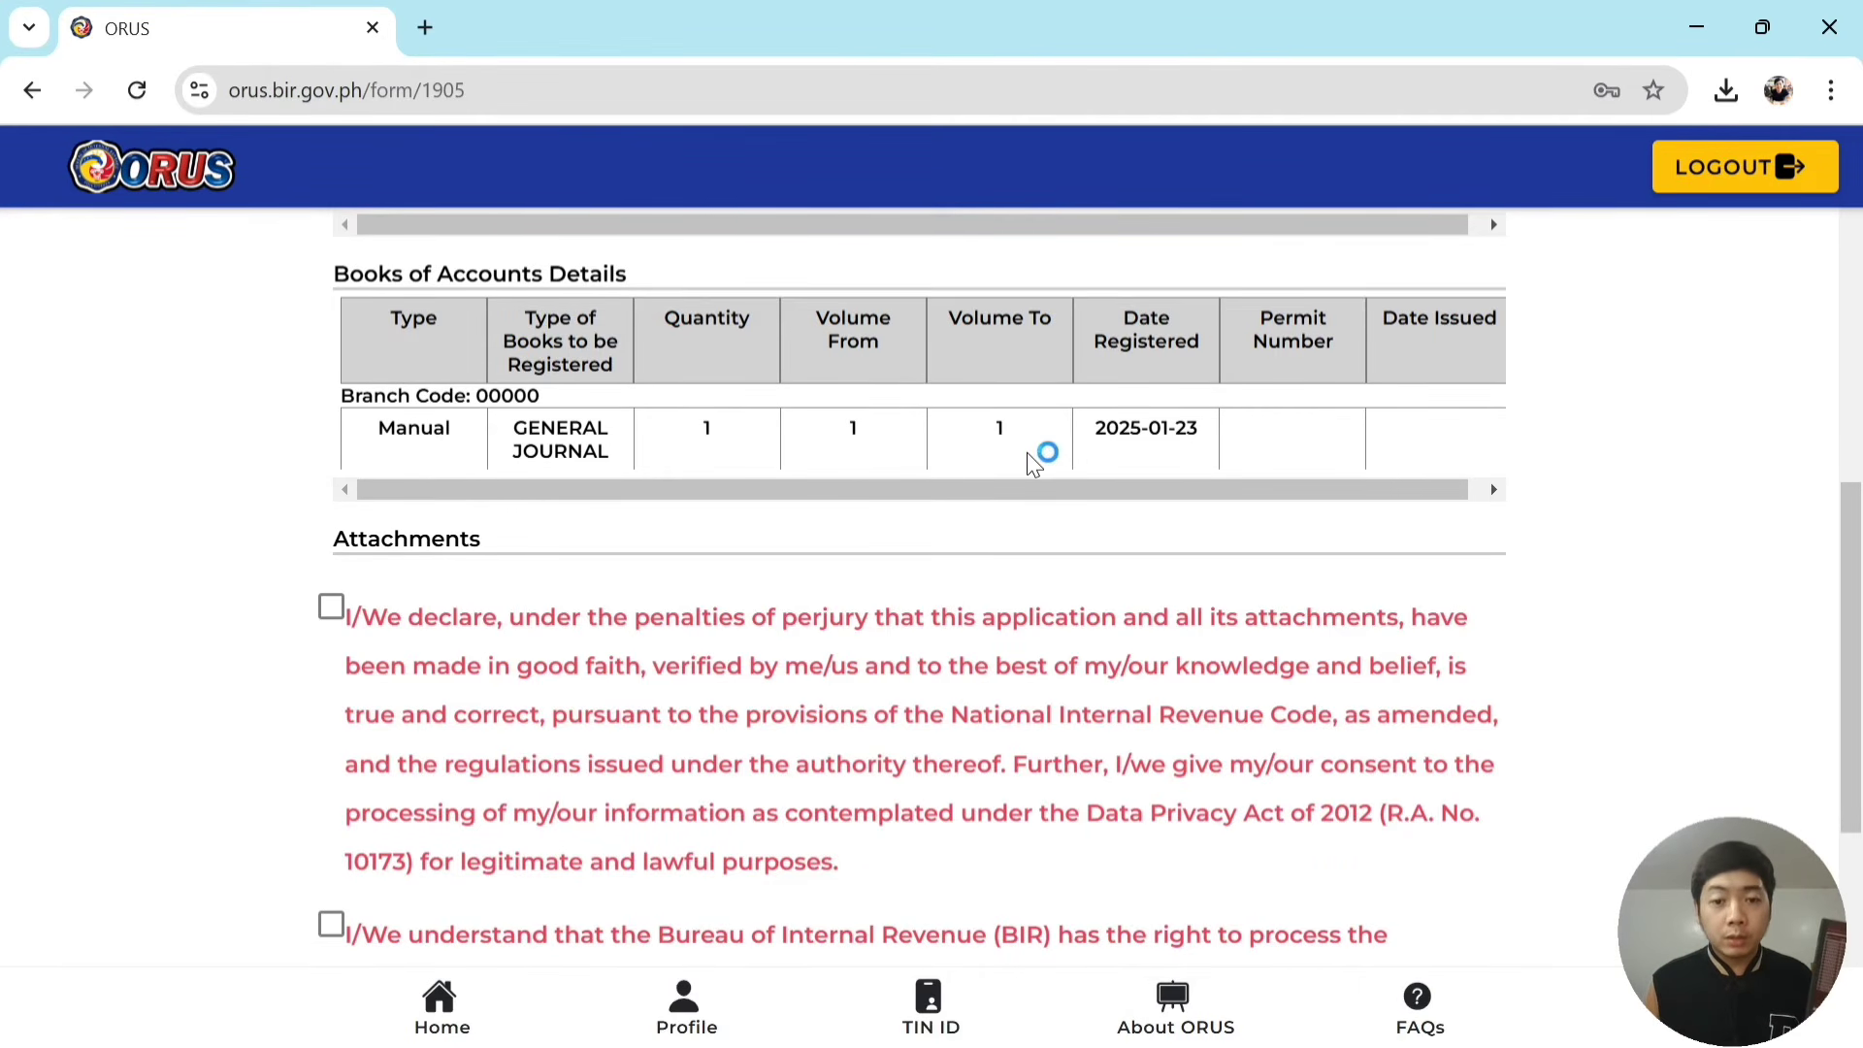
left_click_drag(1189, 500, 1394, 503)
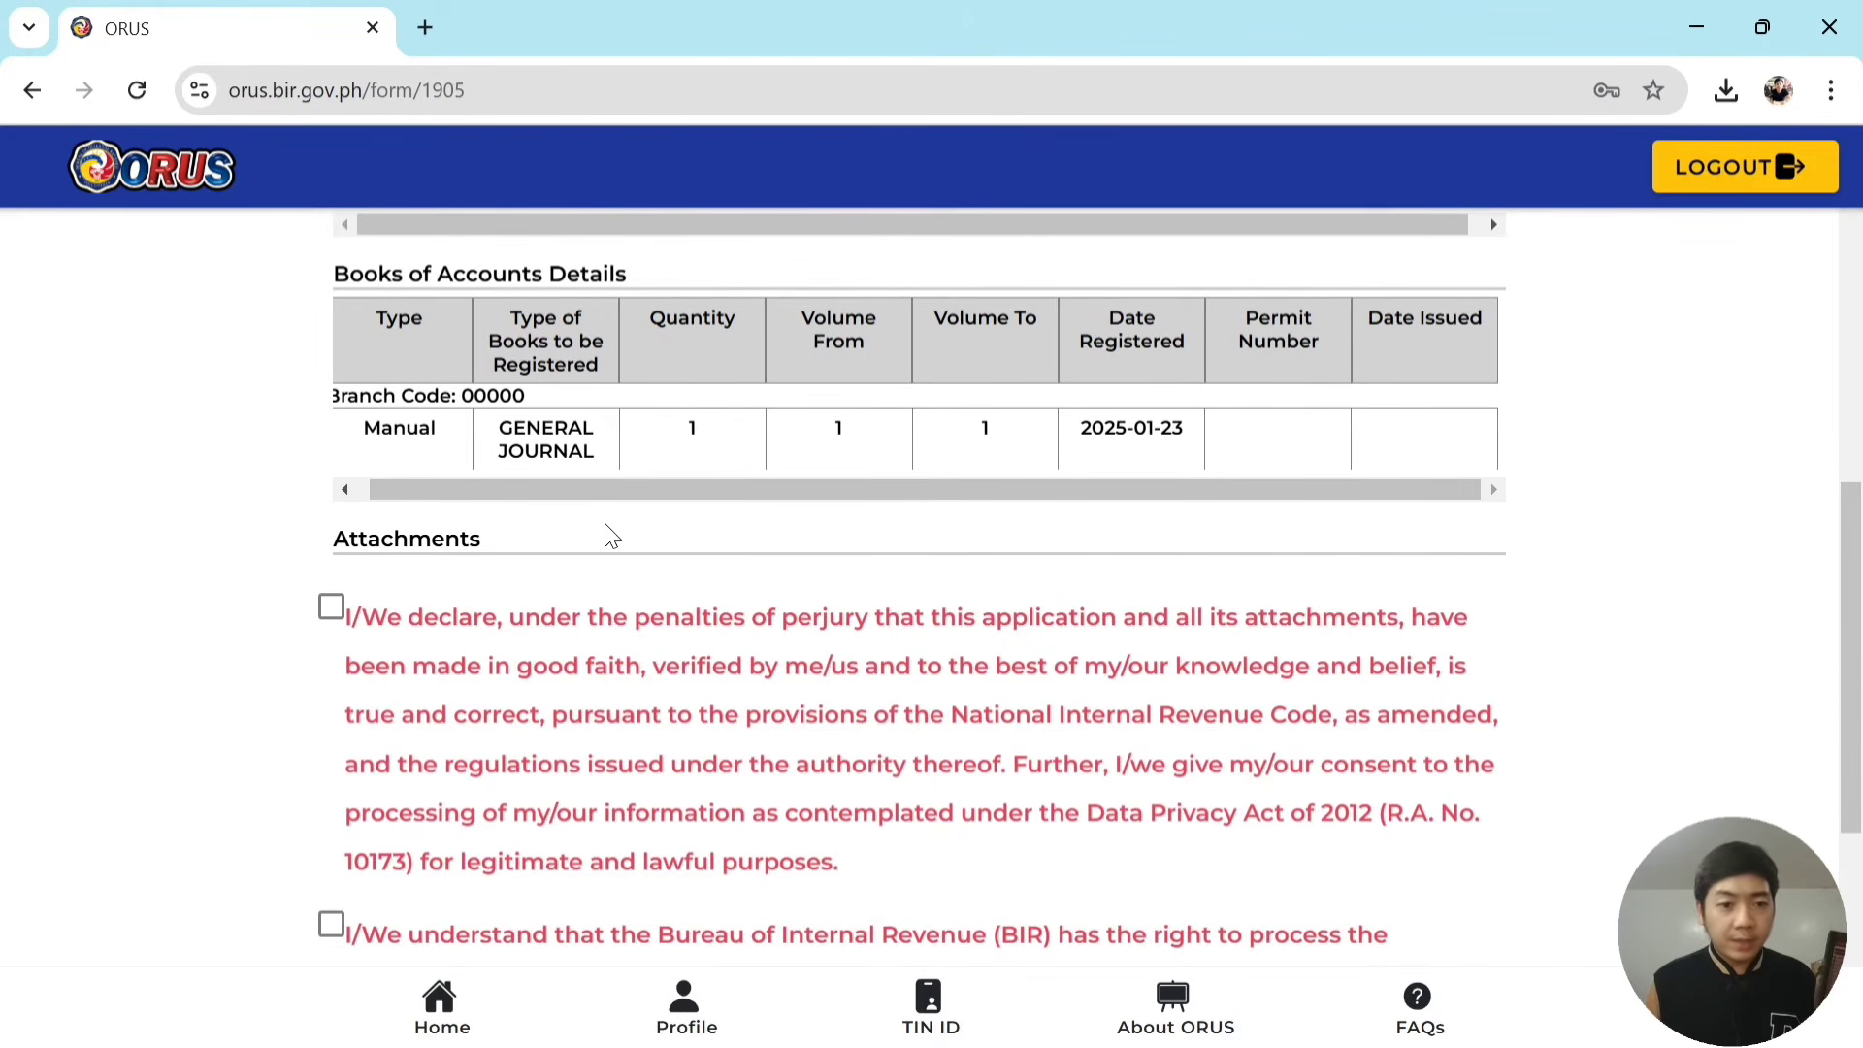
Accept all three declarations covering perjury and data privacy, BIR processing rights and TIN possession, and submit the application.
scroll(379, 609, "down", 1)
scroll(379, 610, "down", 1)
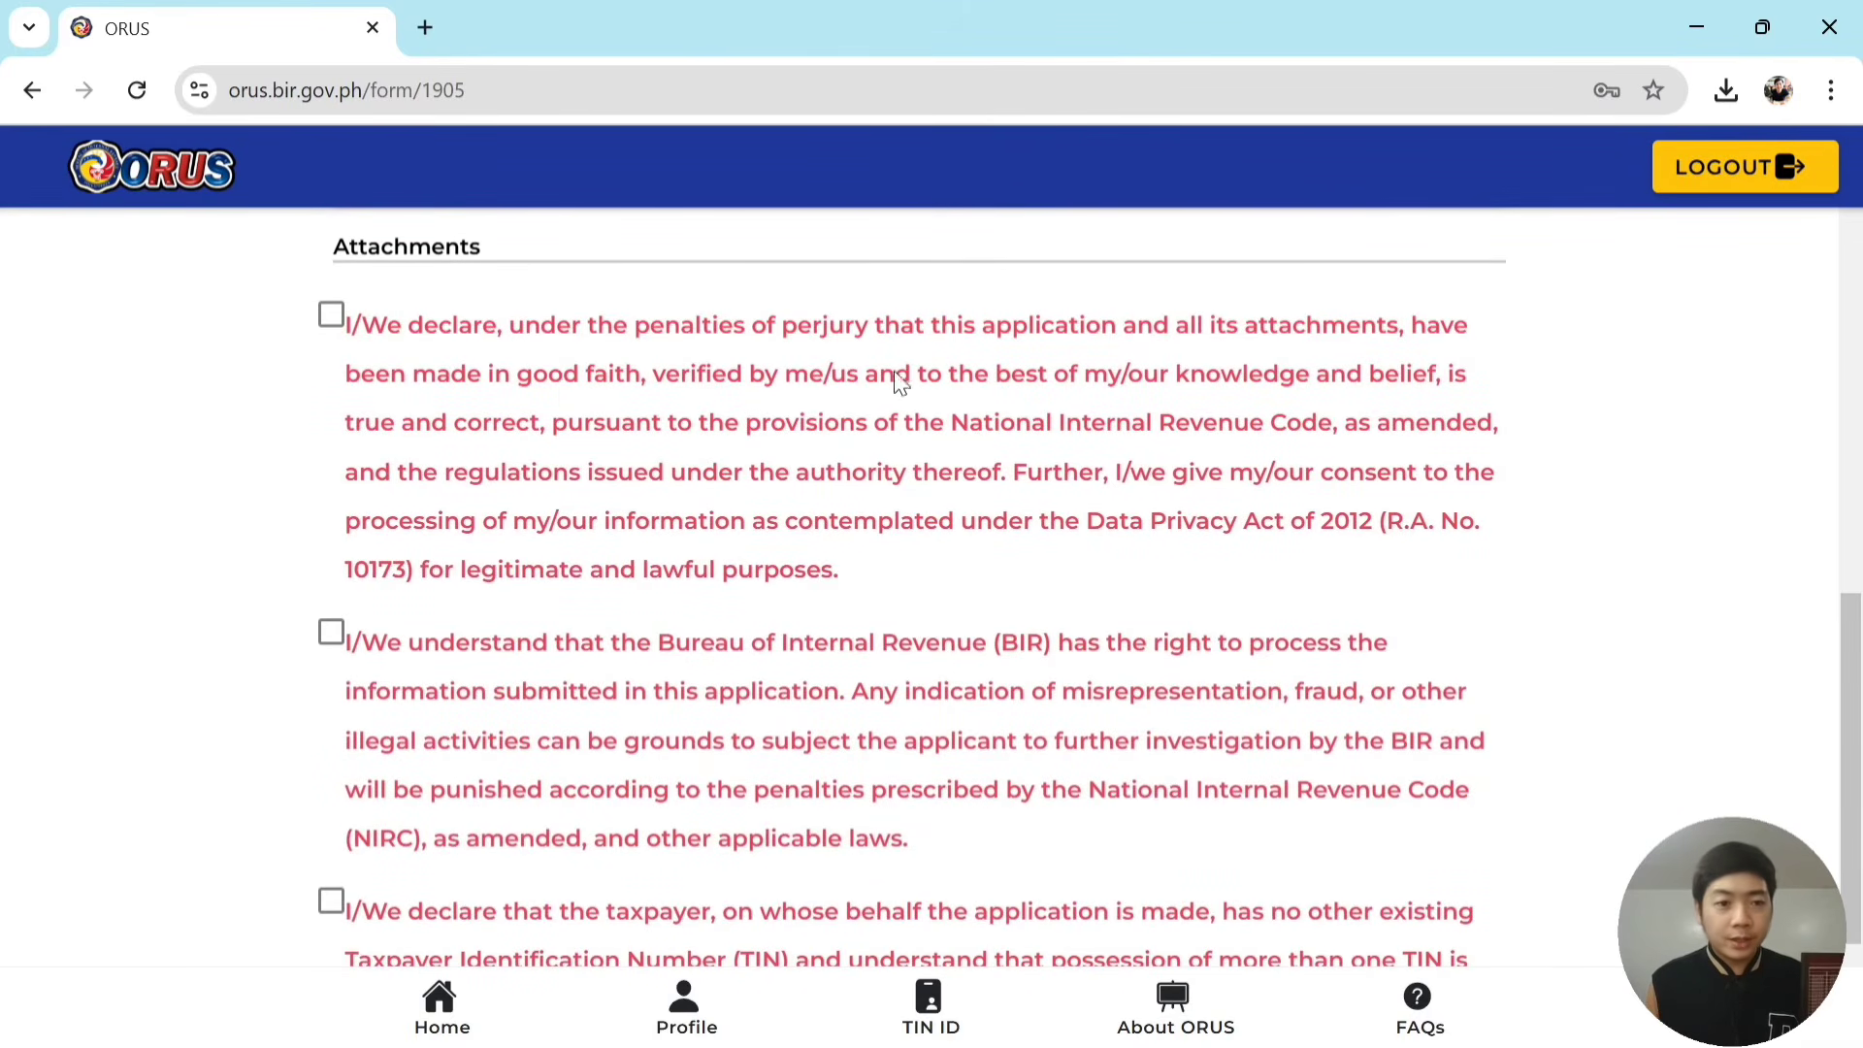
left_click(330, 316)
scroll(369, 466, "down", 1)
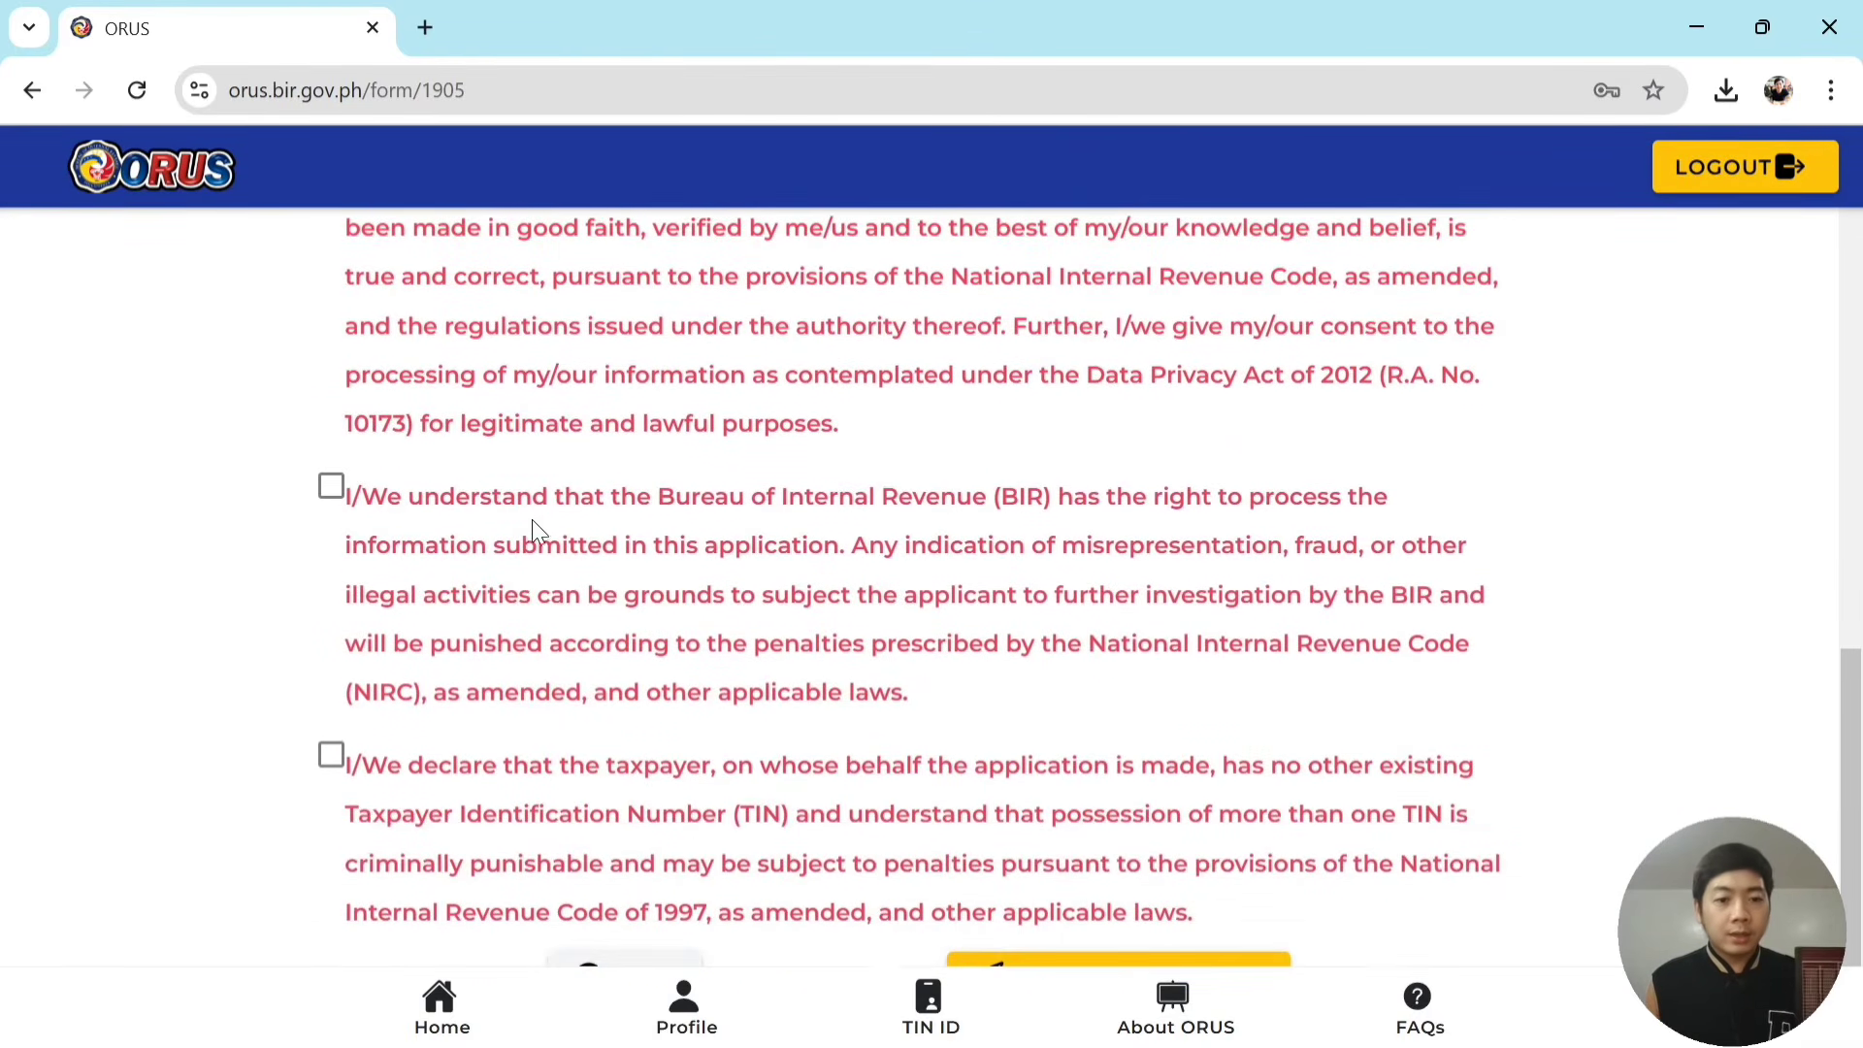
left_click(331, 487)
scroll(549, 540, "down", 1)
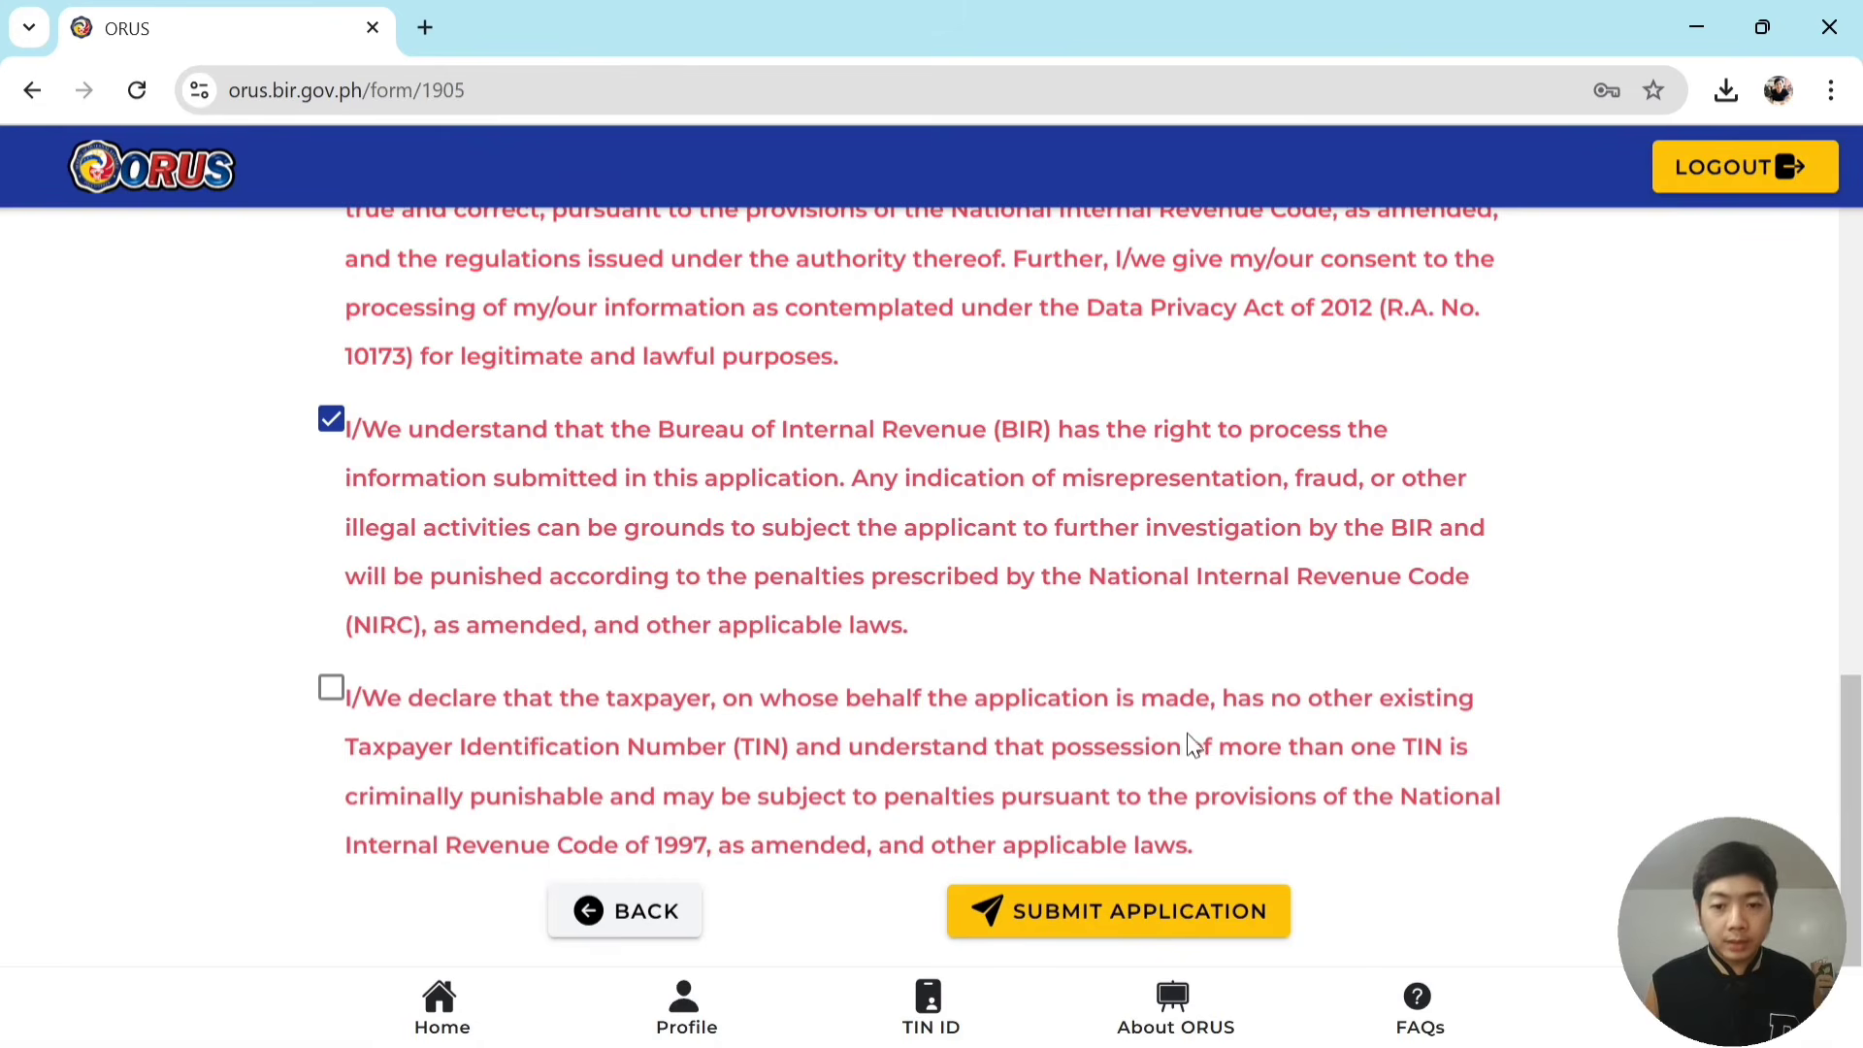
left_click(1124, 747)
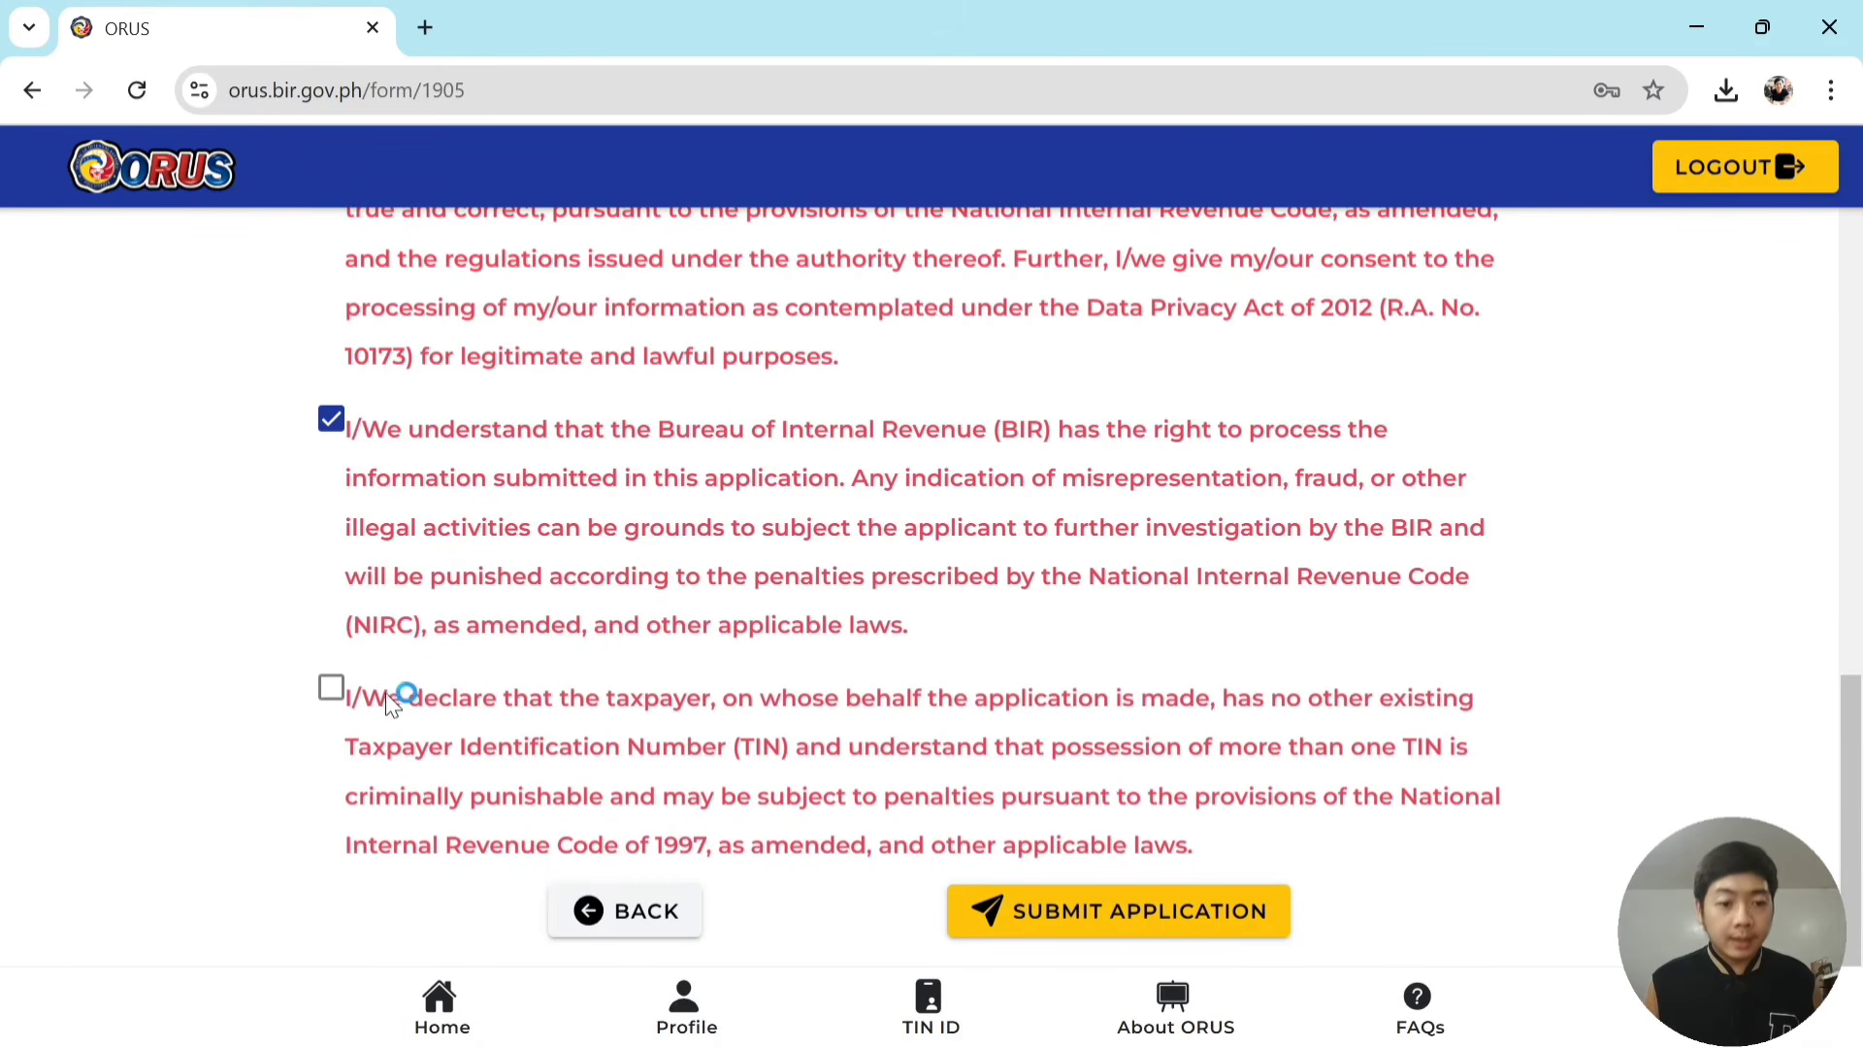
left_click(335, 695)
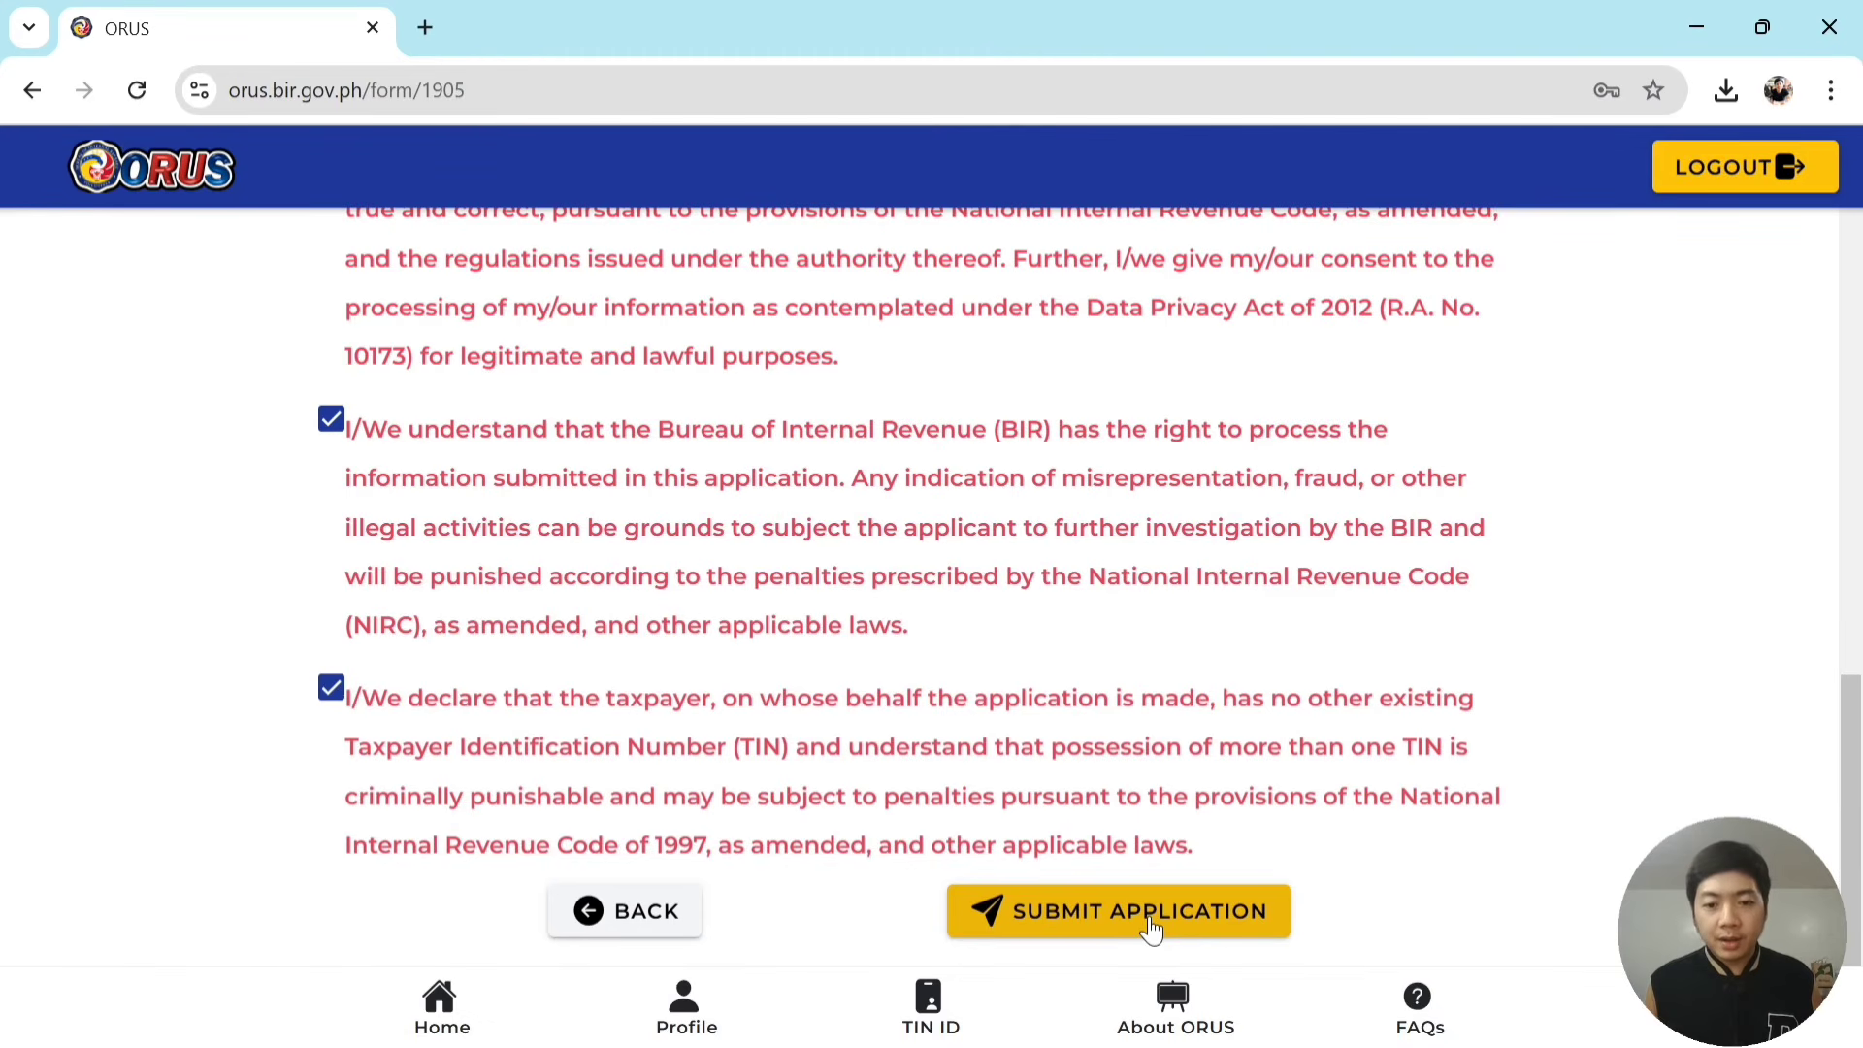
left_click(1151, 929)
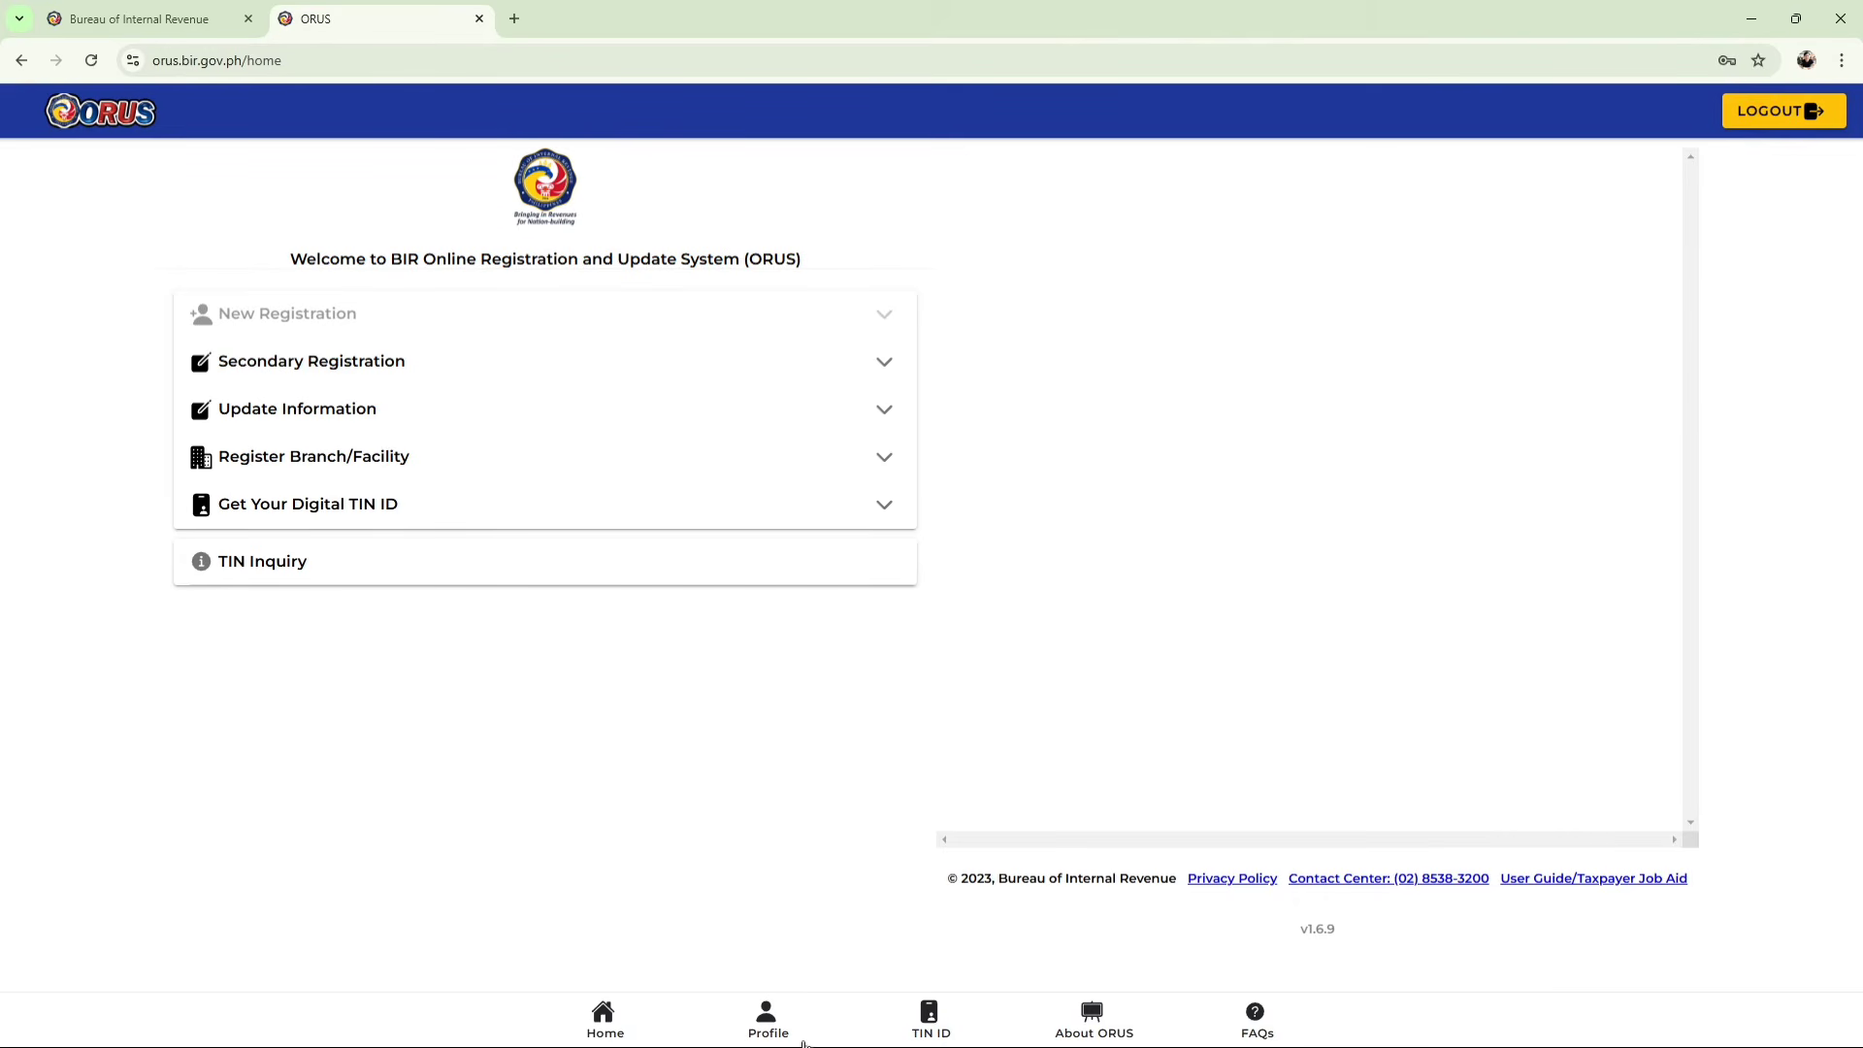
Go to the taxpayer profile and open the Volume 1 to 1 stamp of the General Journal registered 2025-01-23.
left_click(768, 1033)
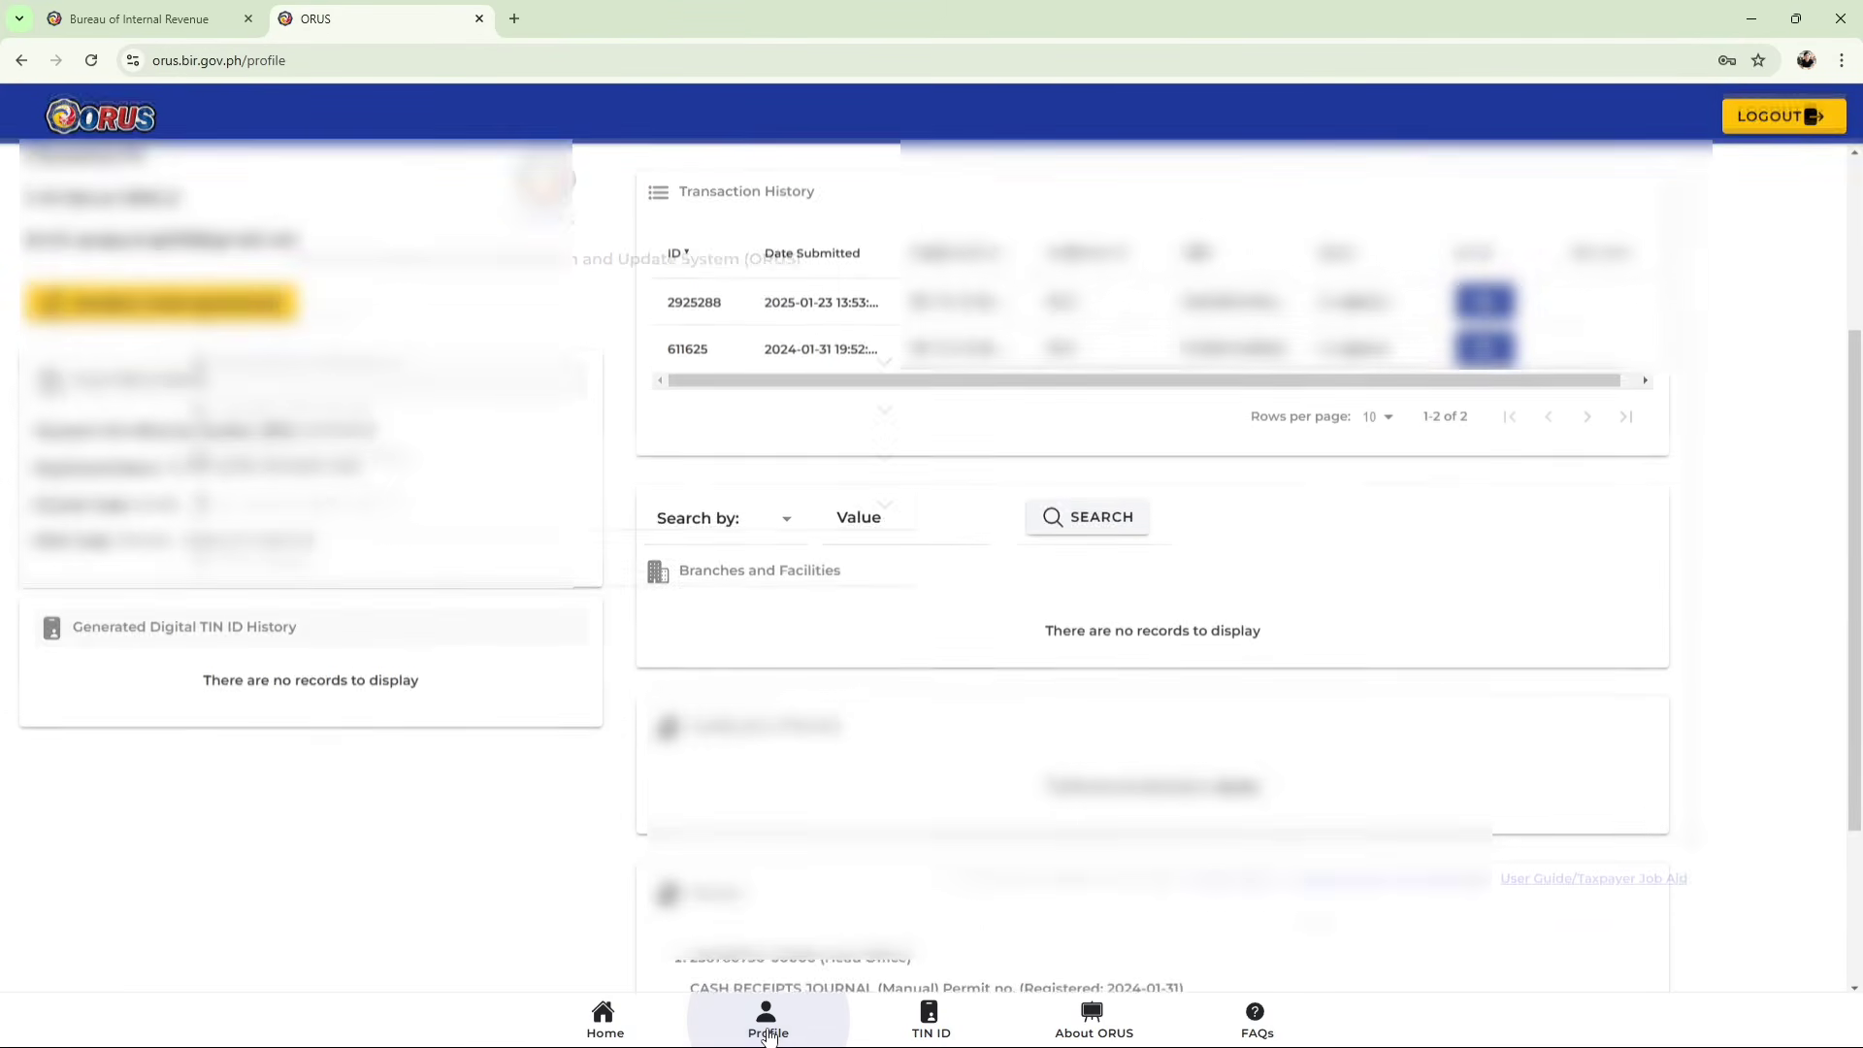
scroll(932, 562, "down", 3)
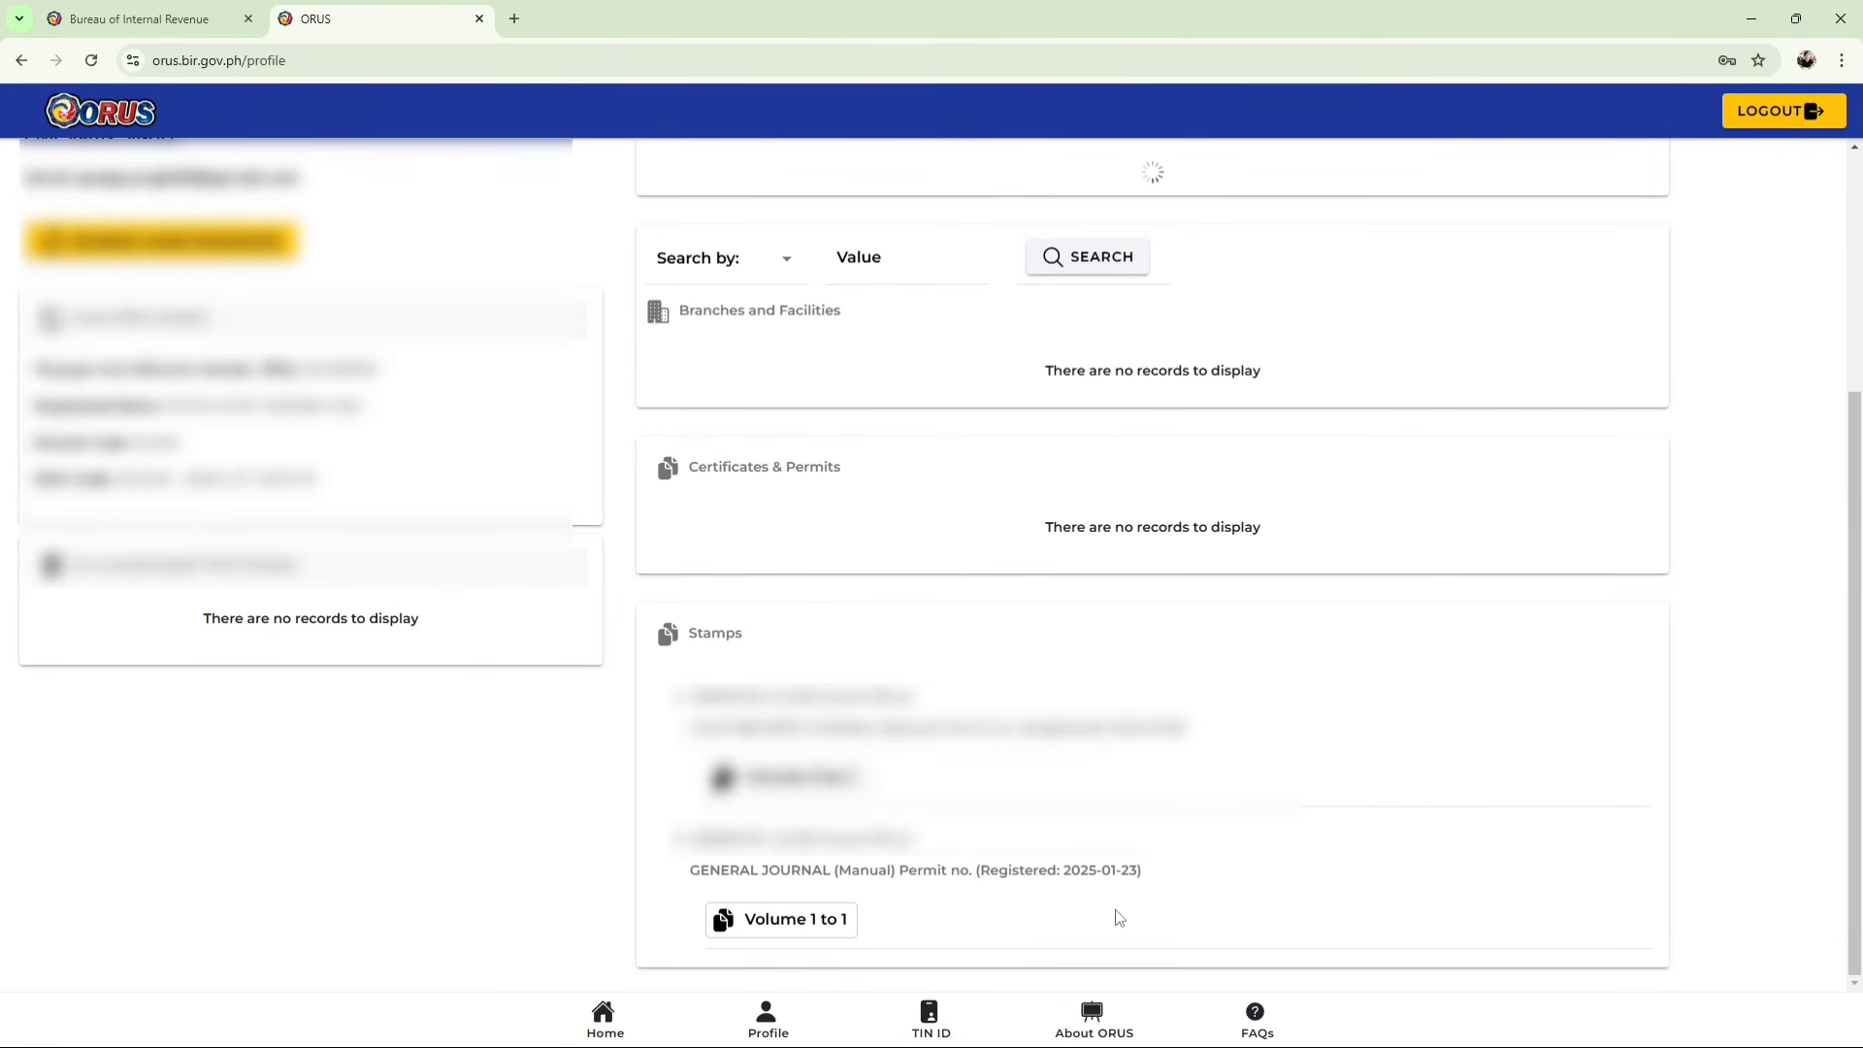
left_click(805, 926)
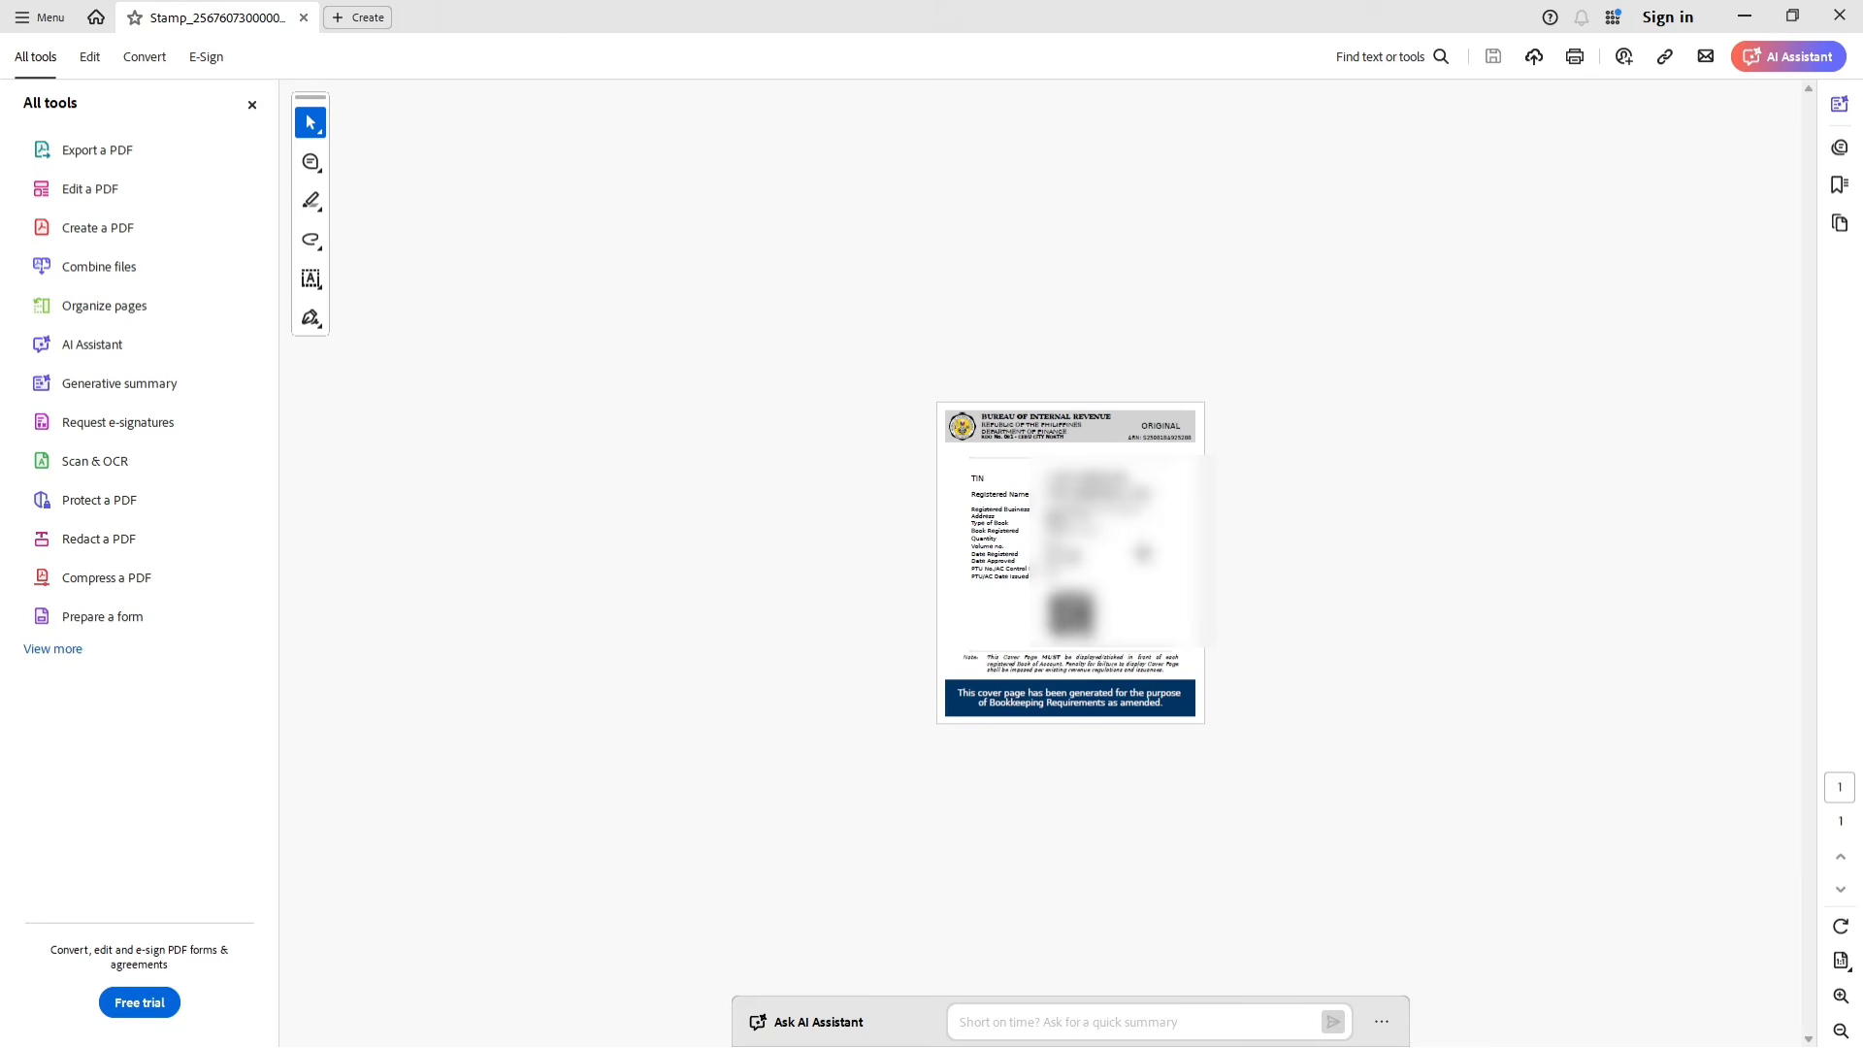
key("ctrl+p")
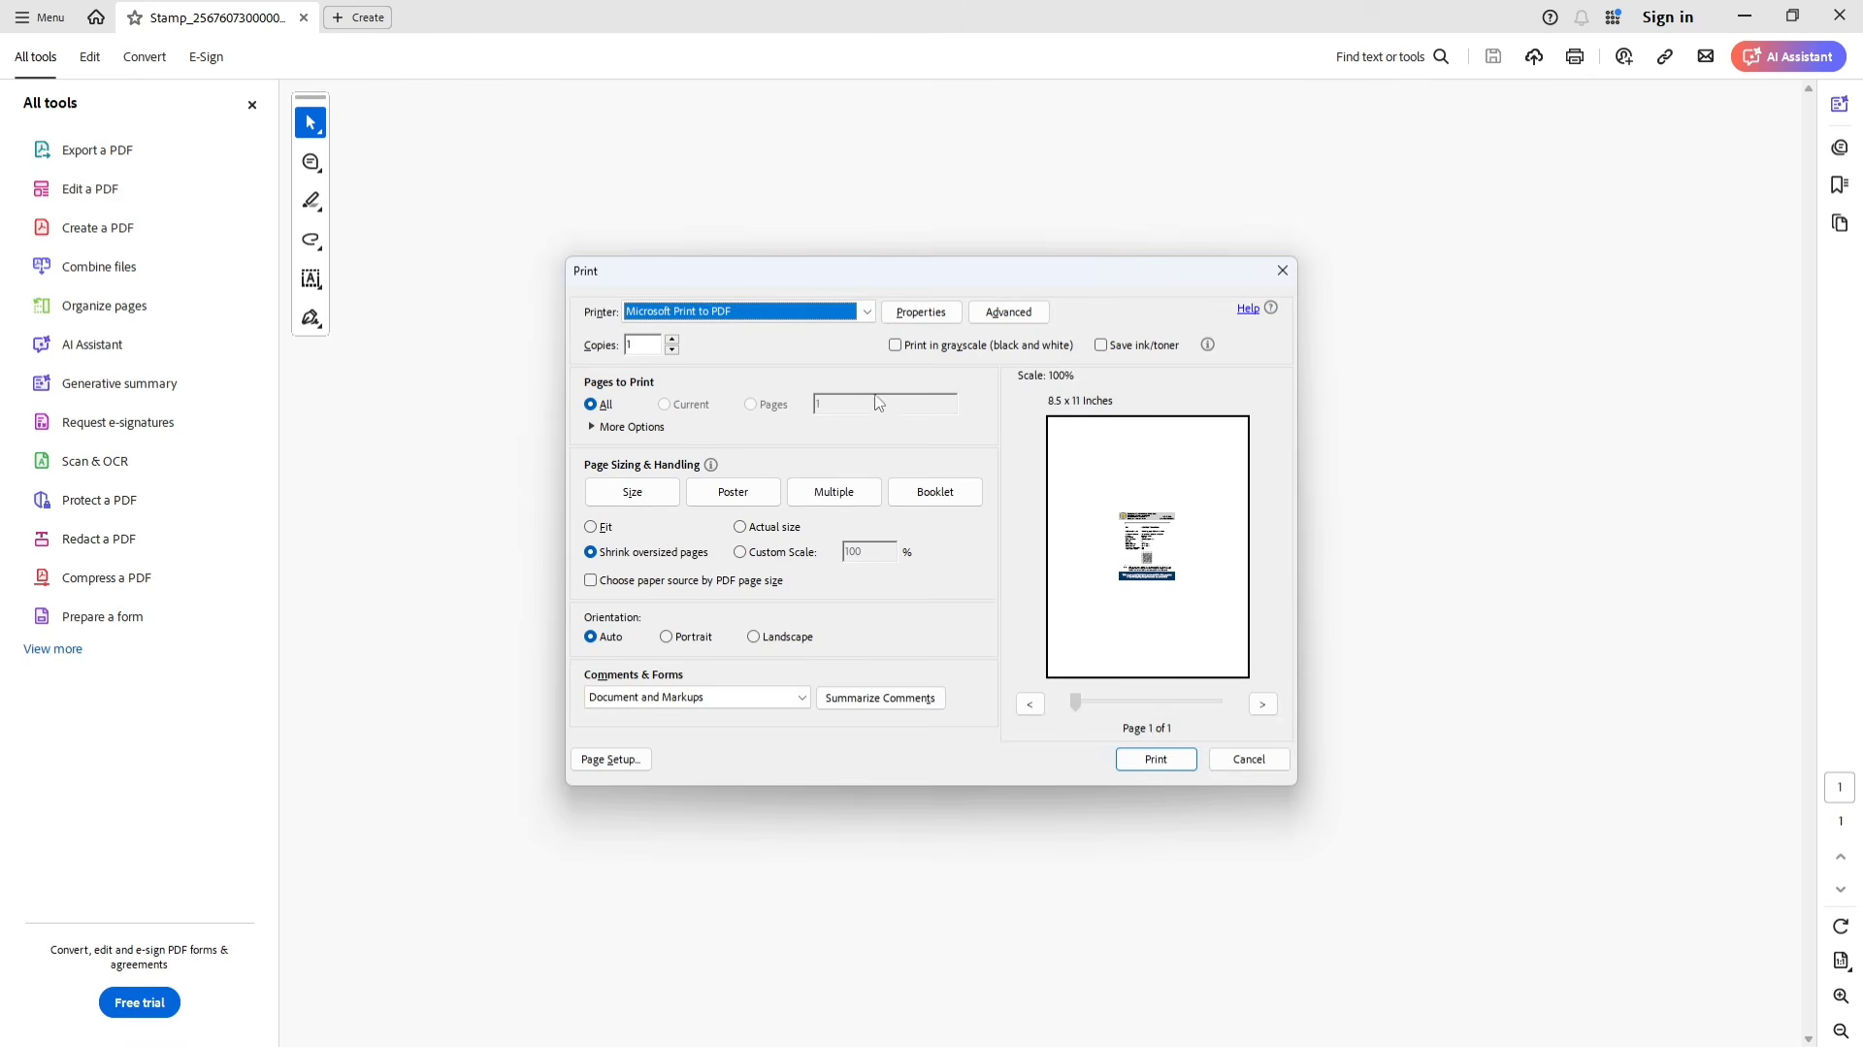
left_click(1241, 766)
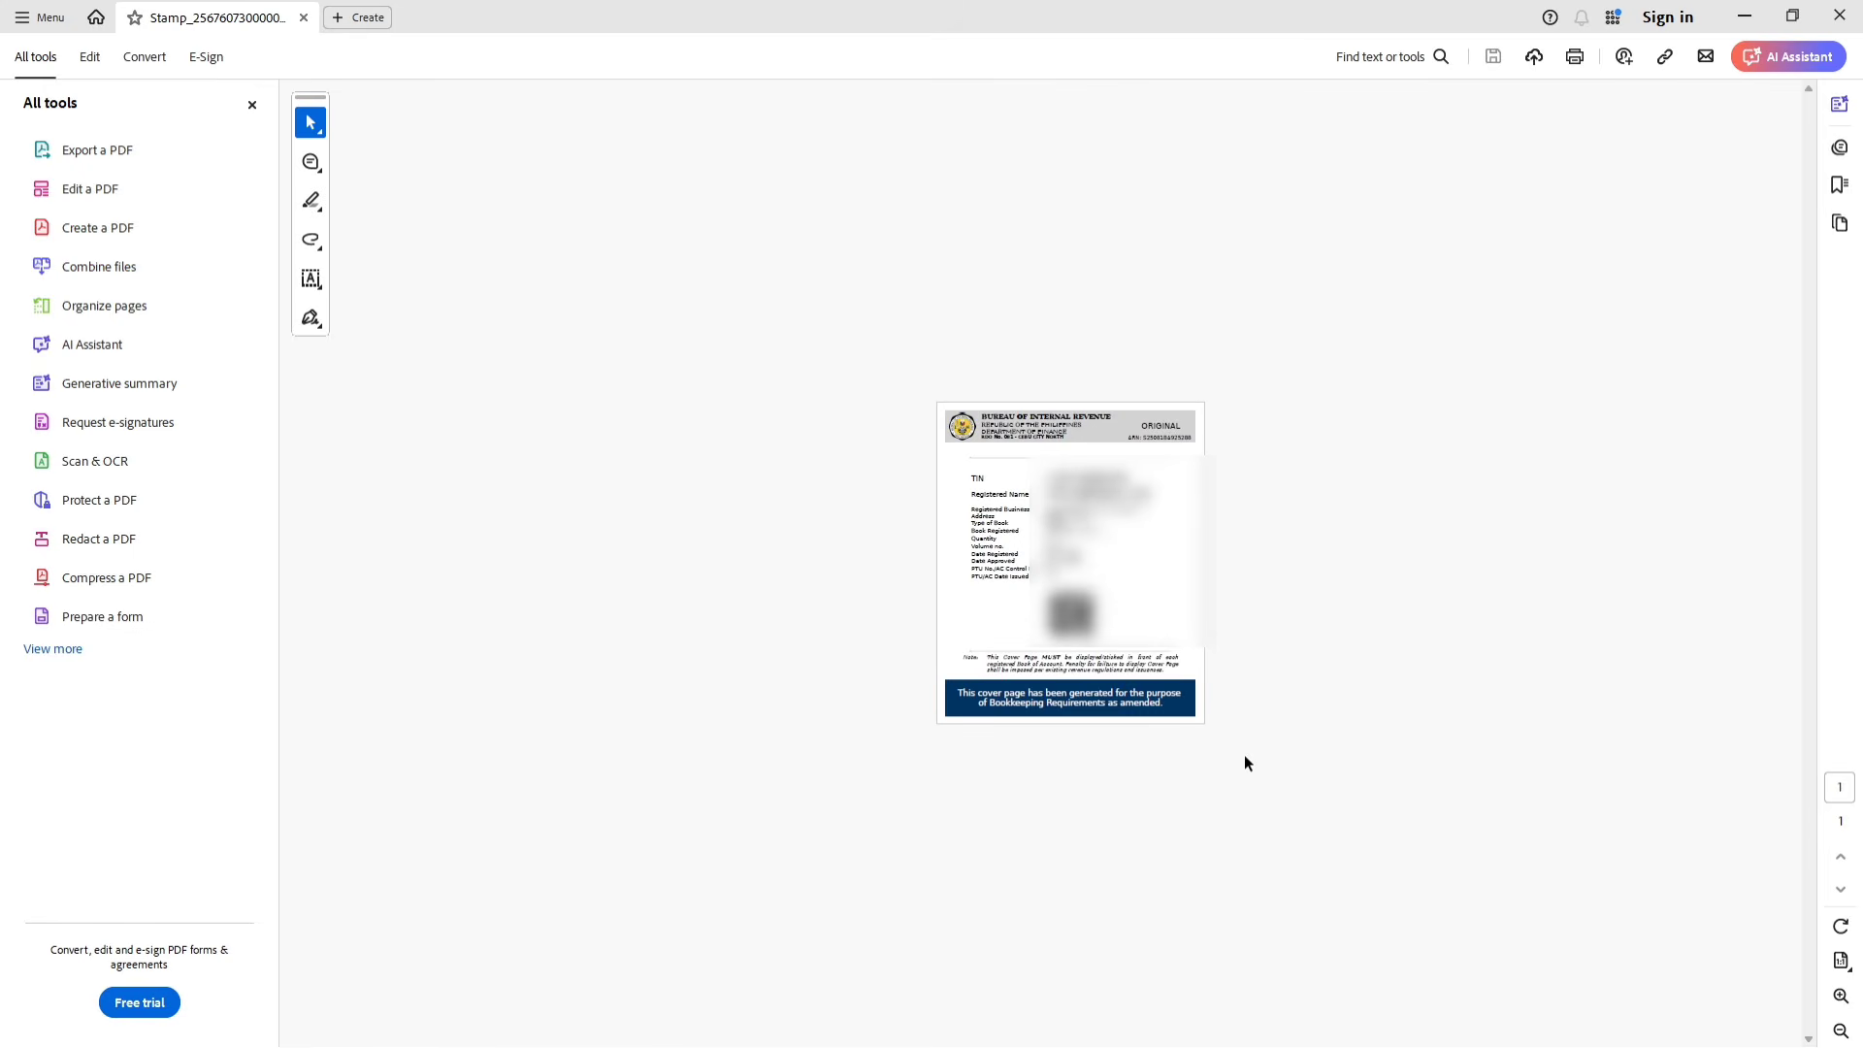
key("ctrl+p")
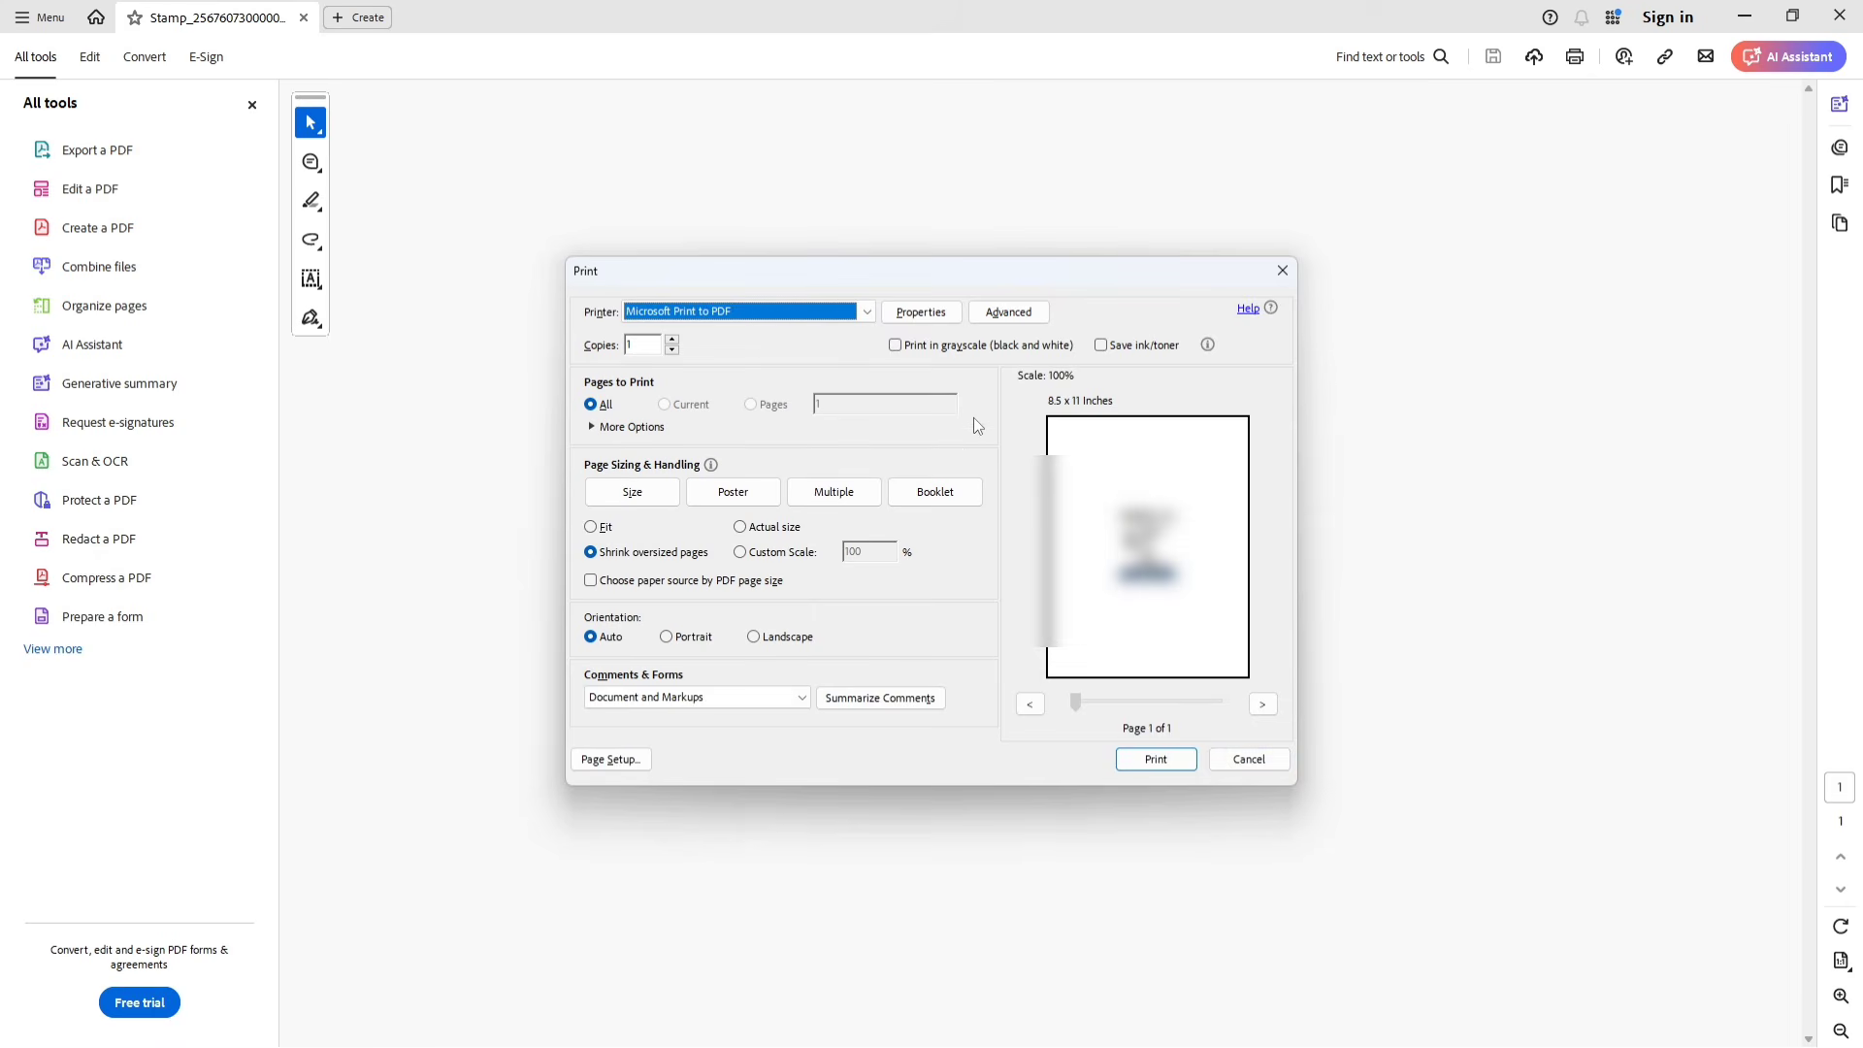
key("Escape")
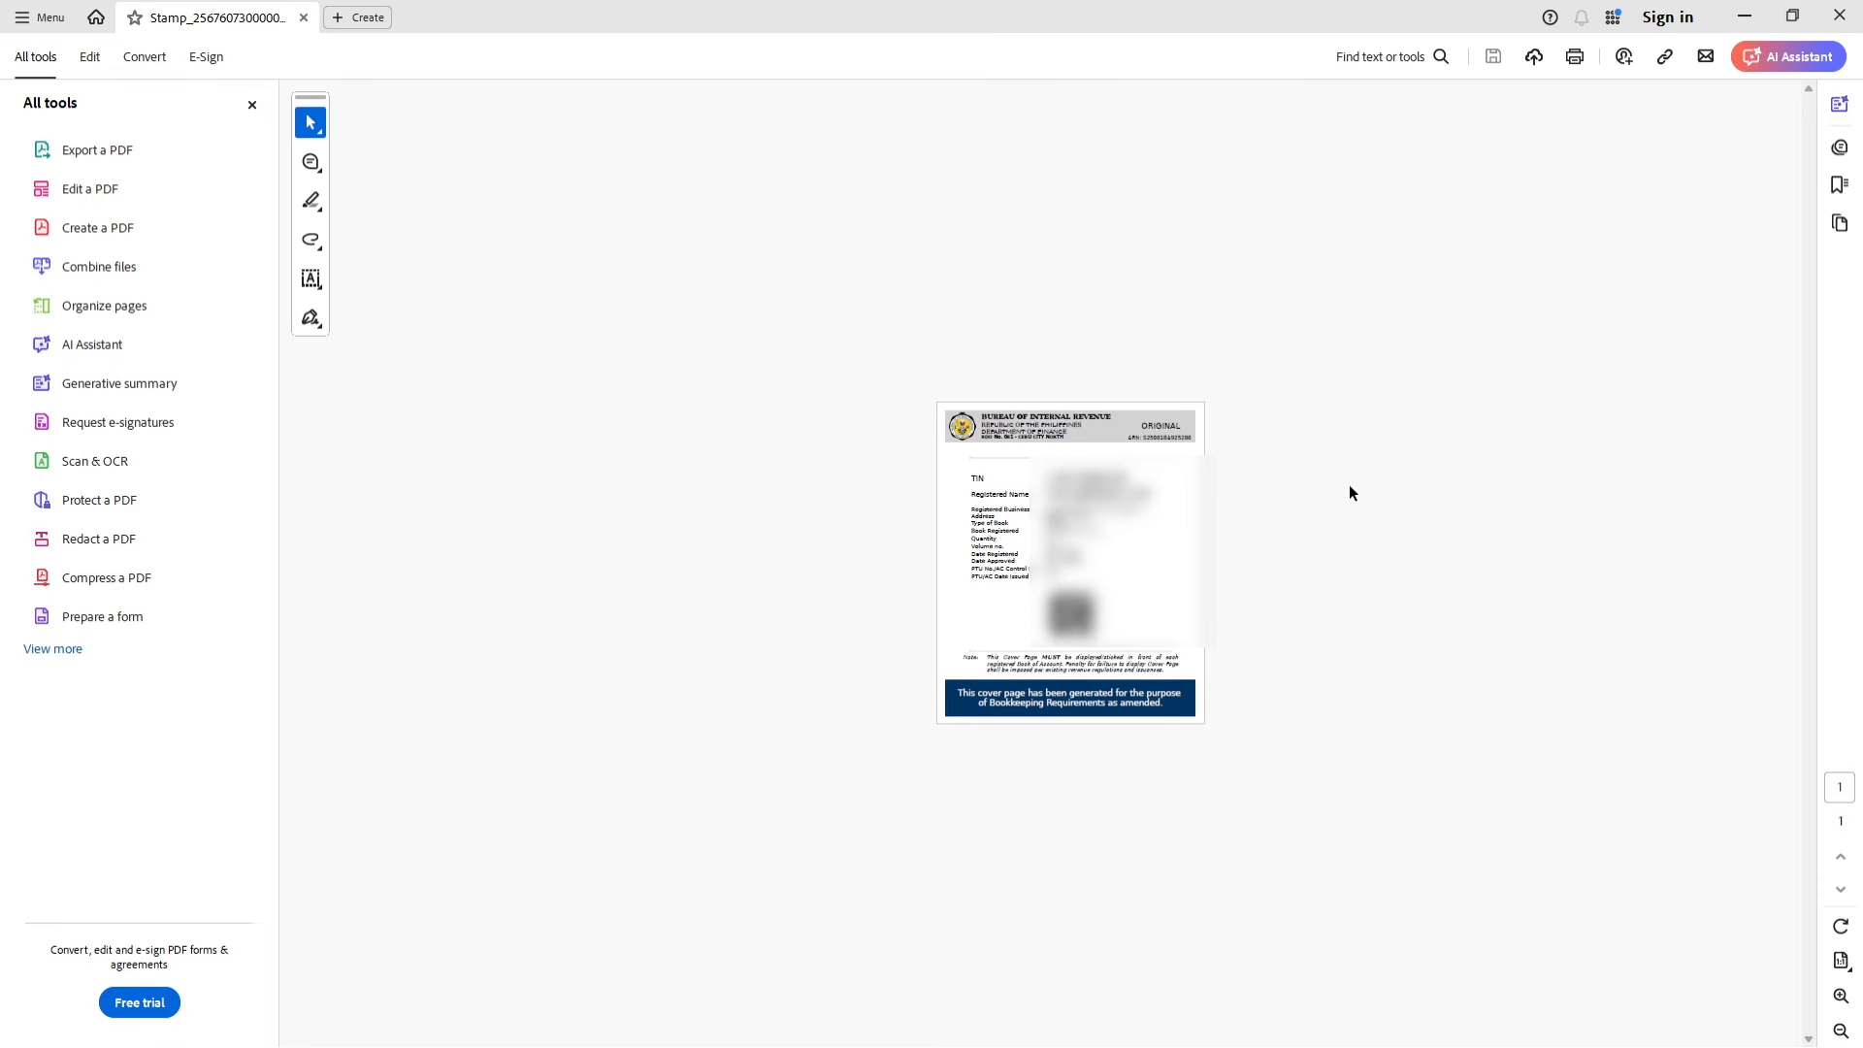
Open the stamp's print settings, preview the Actual size and Fit options, and set a Custom Scale of 200%.
key("ctrl+p")
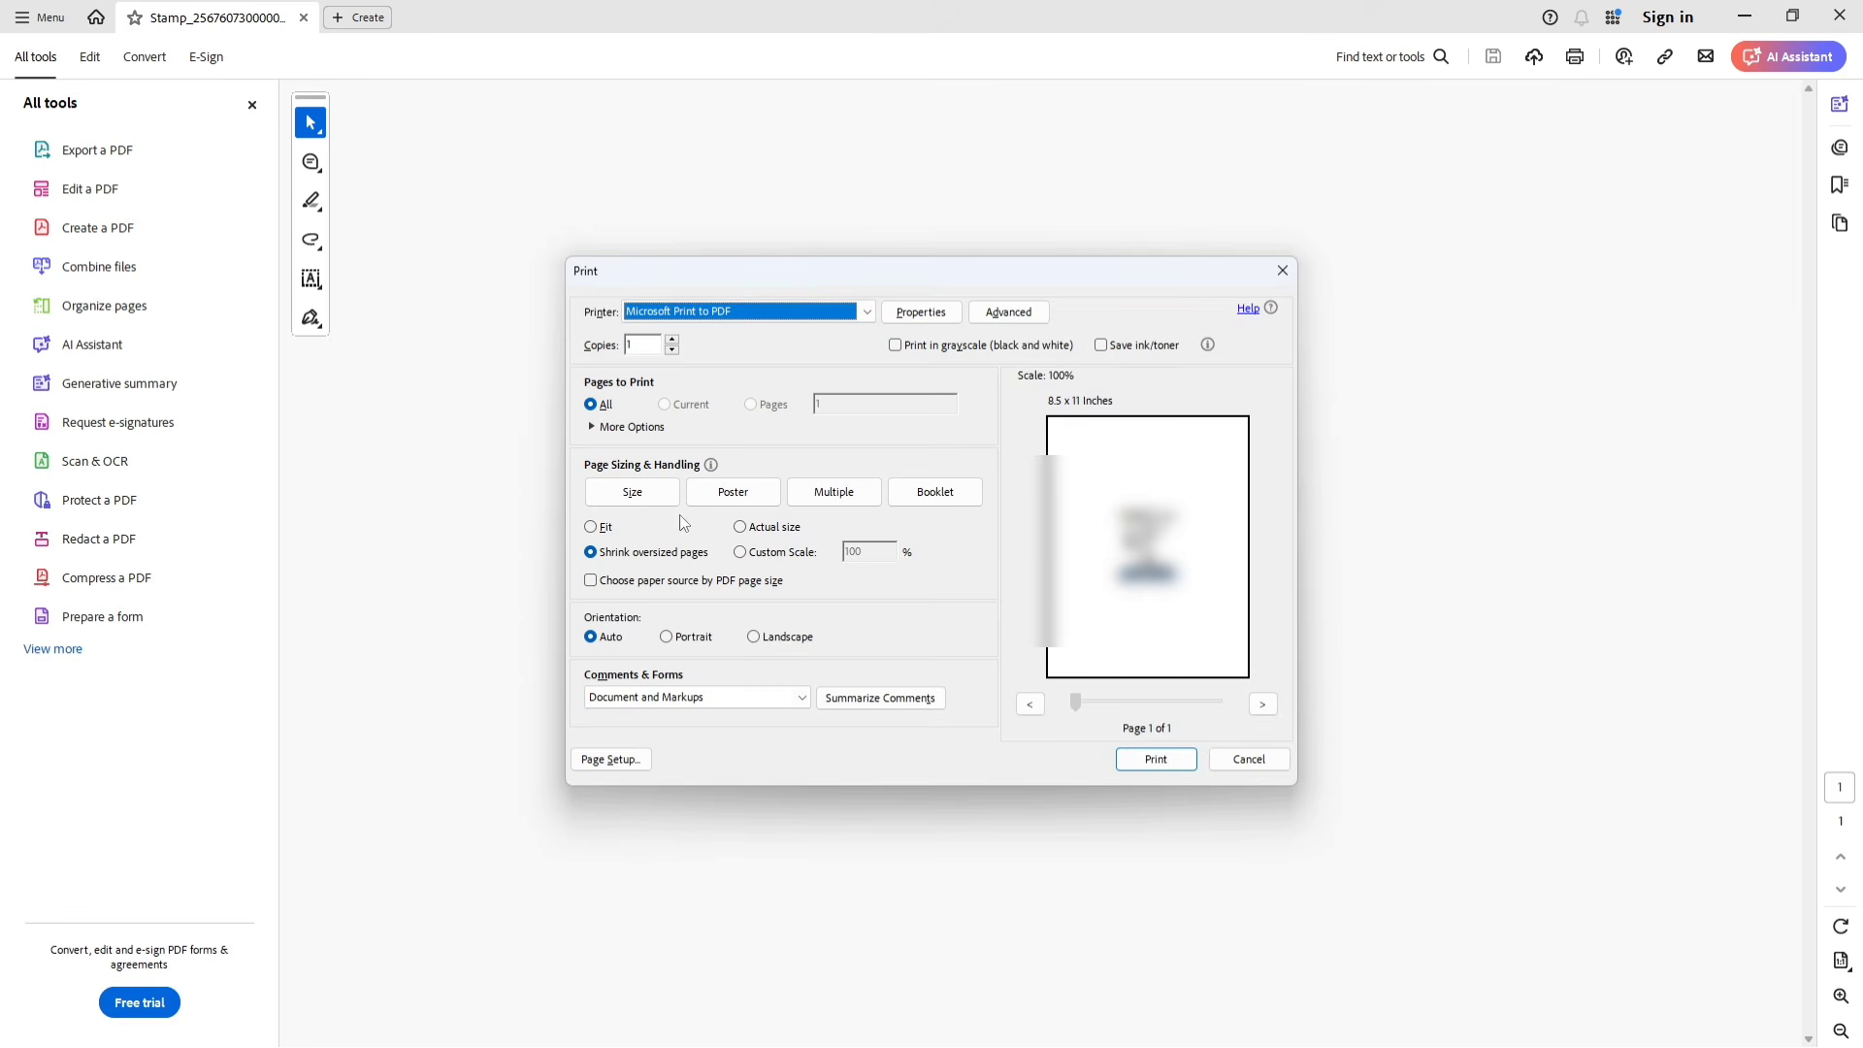
left_click(741, 527)
left_click(593, 528)
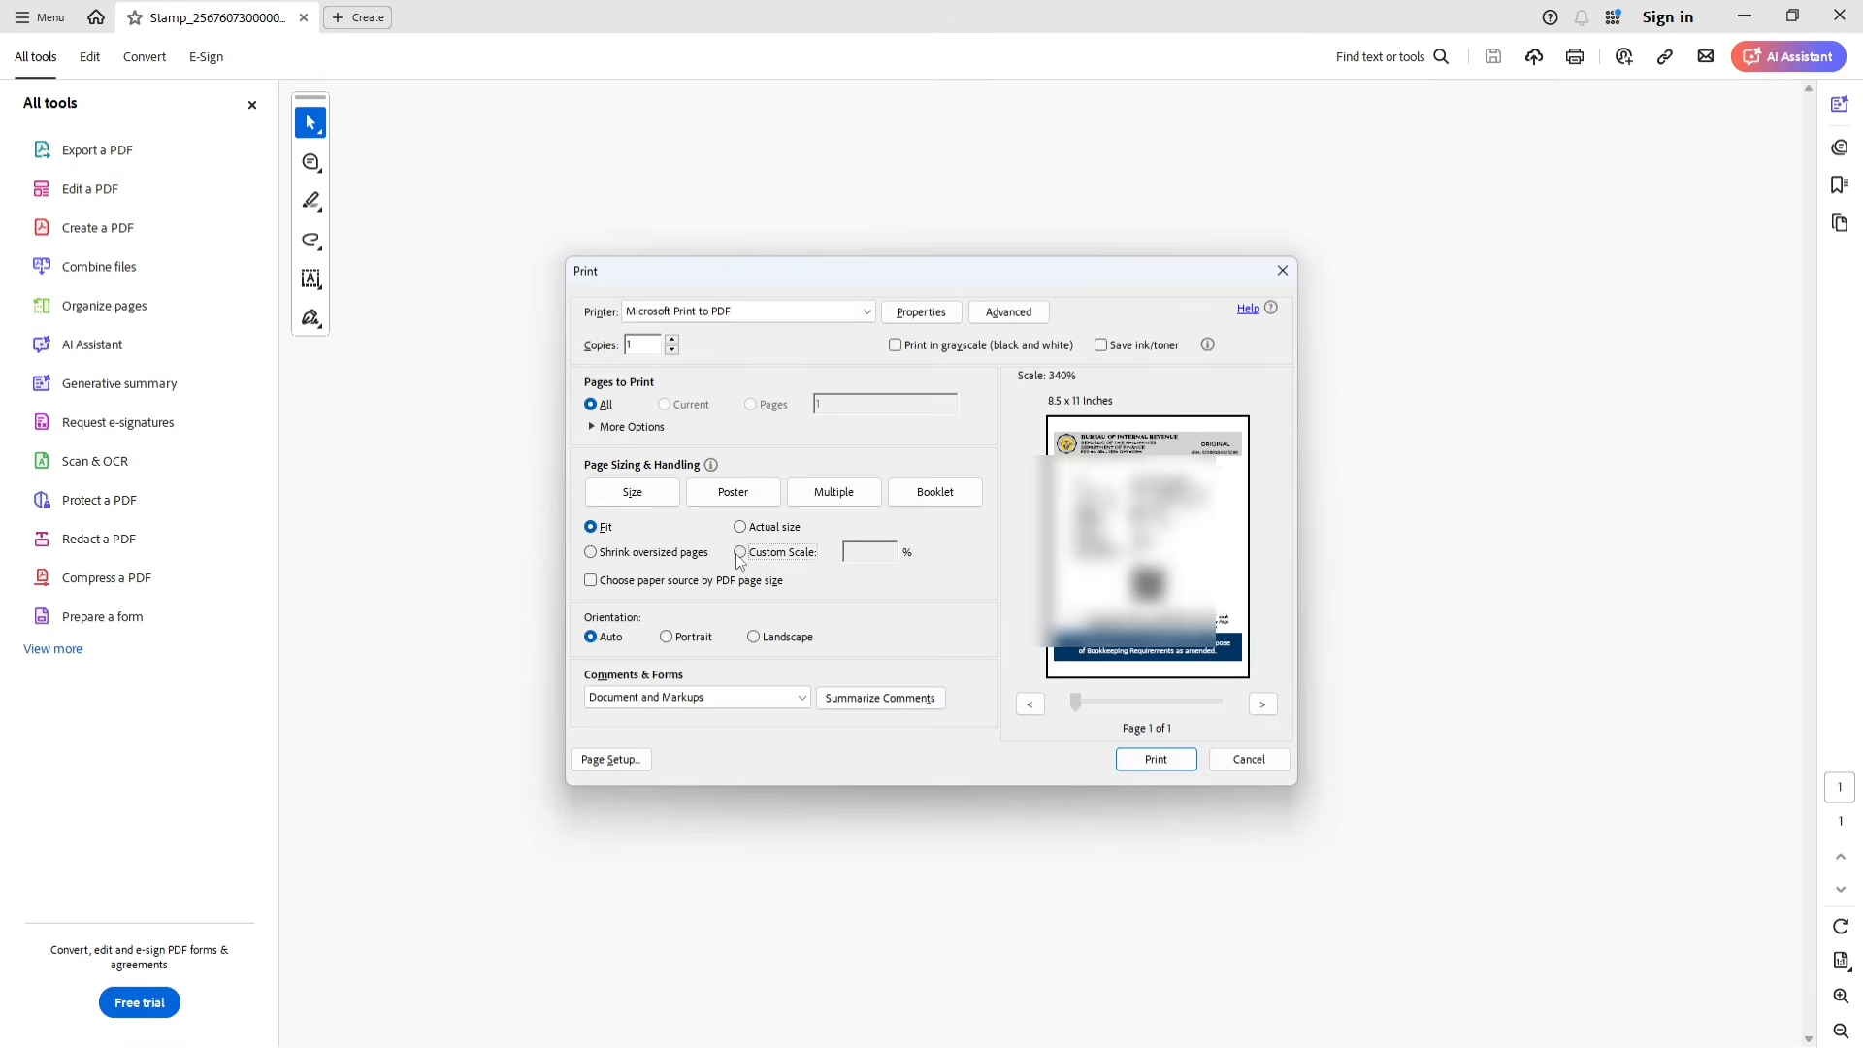
left_click(741, 552)
left_click(881, 559)
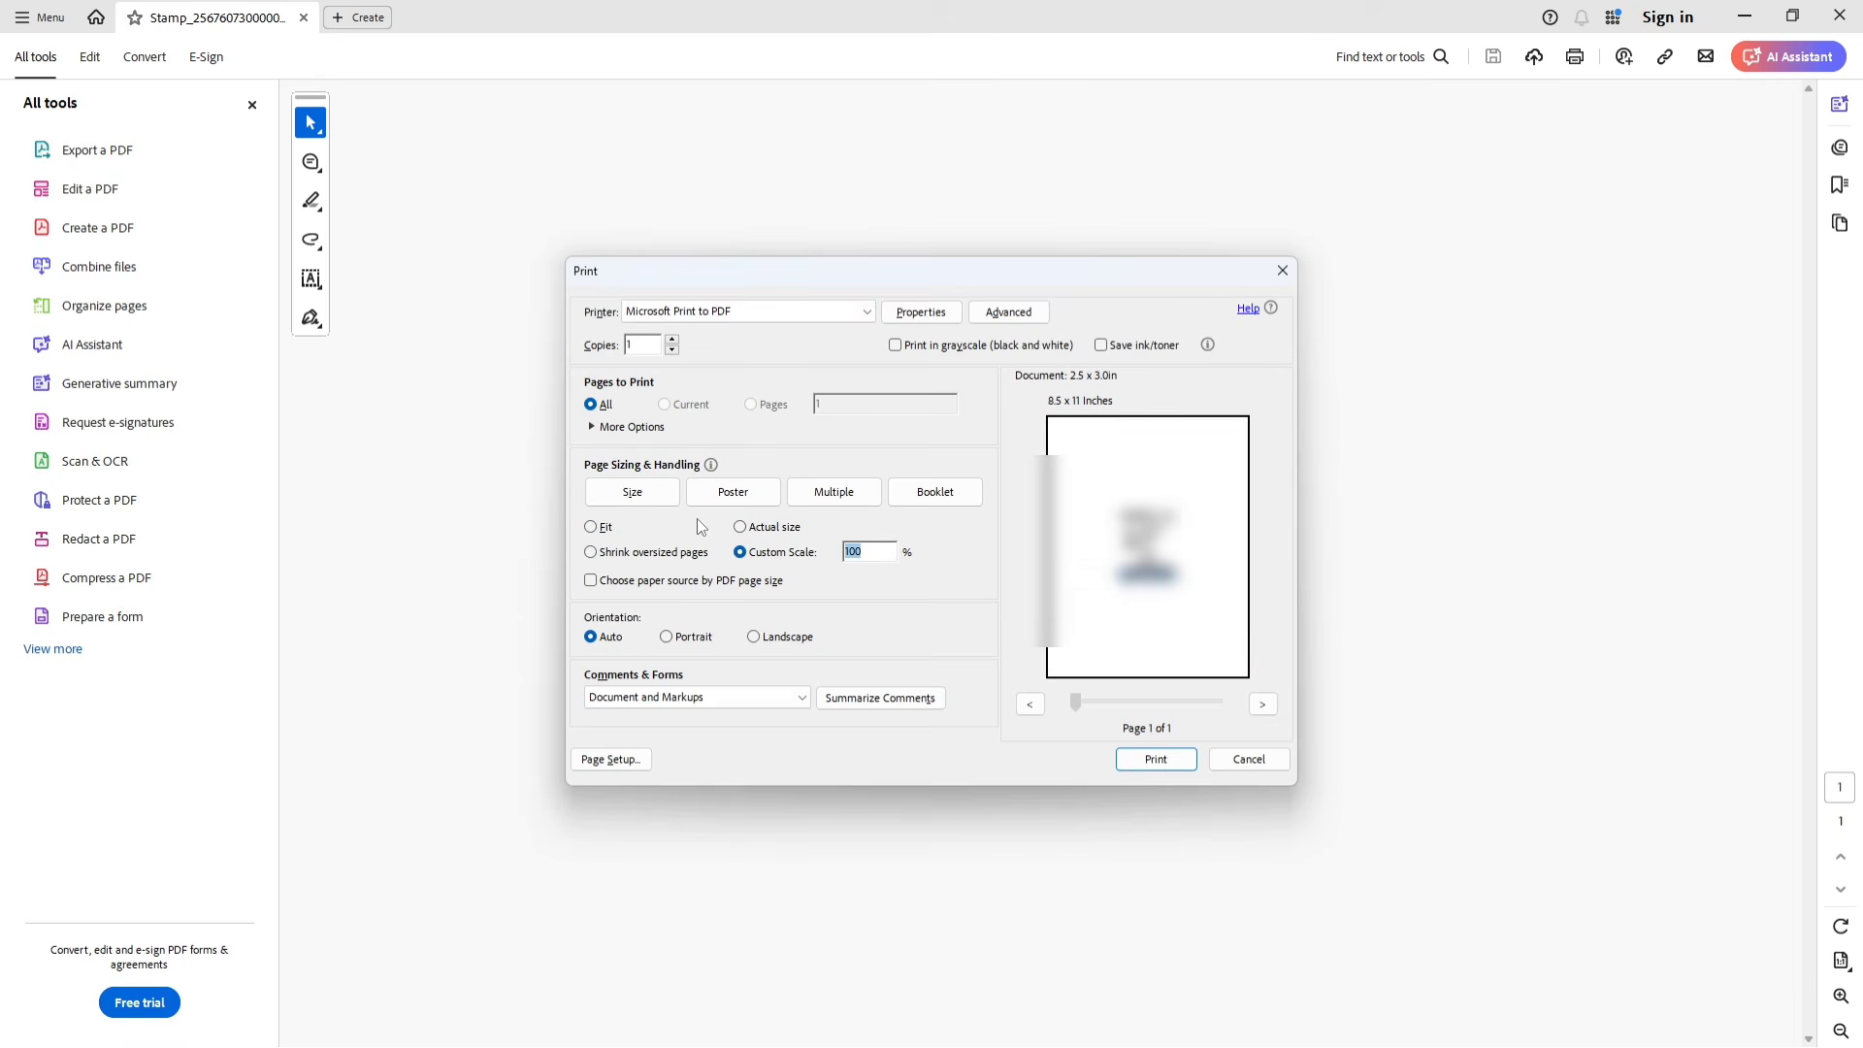
type("200")
left_click(654, 553)
left_click(802, 552)
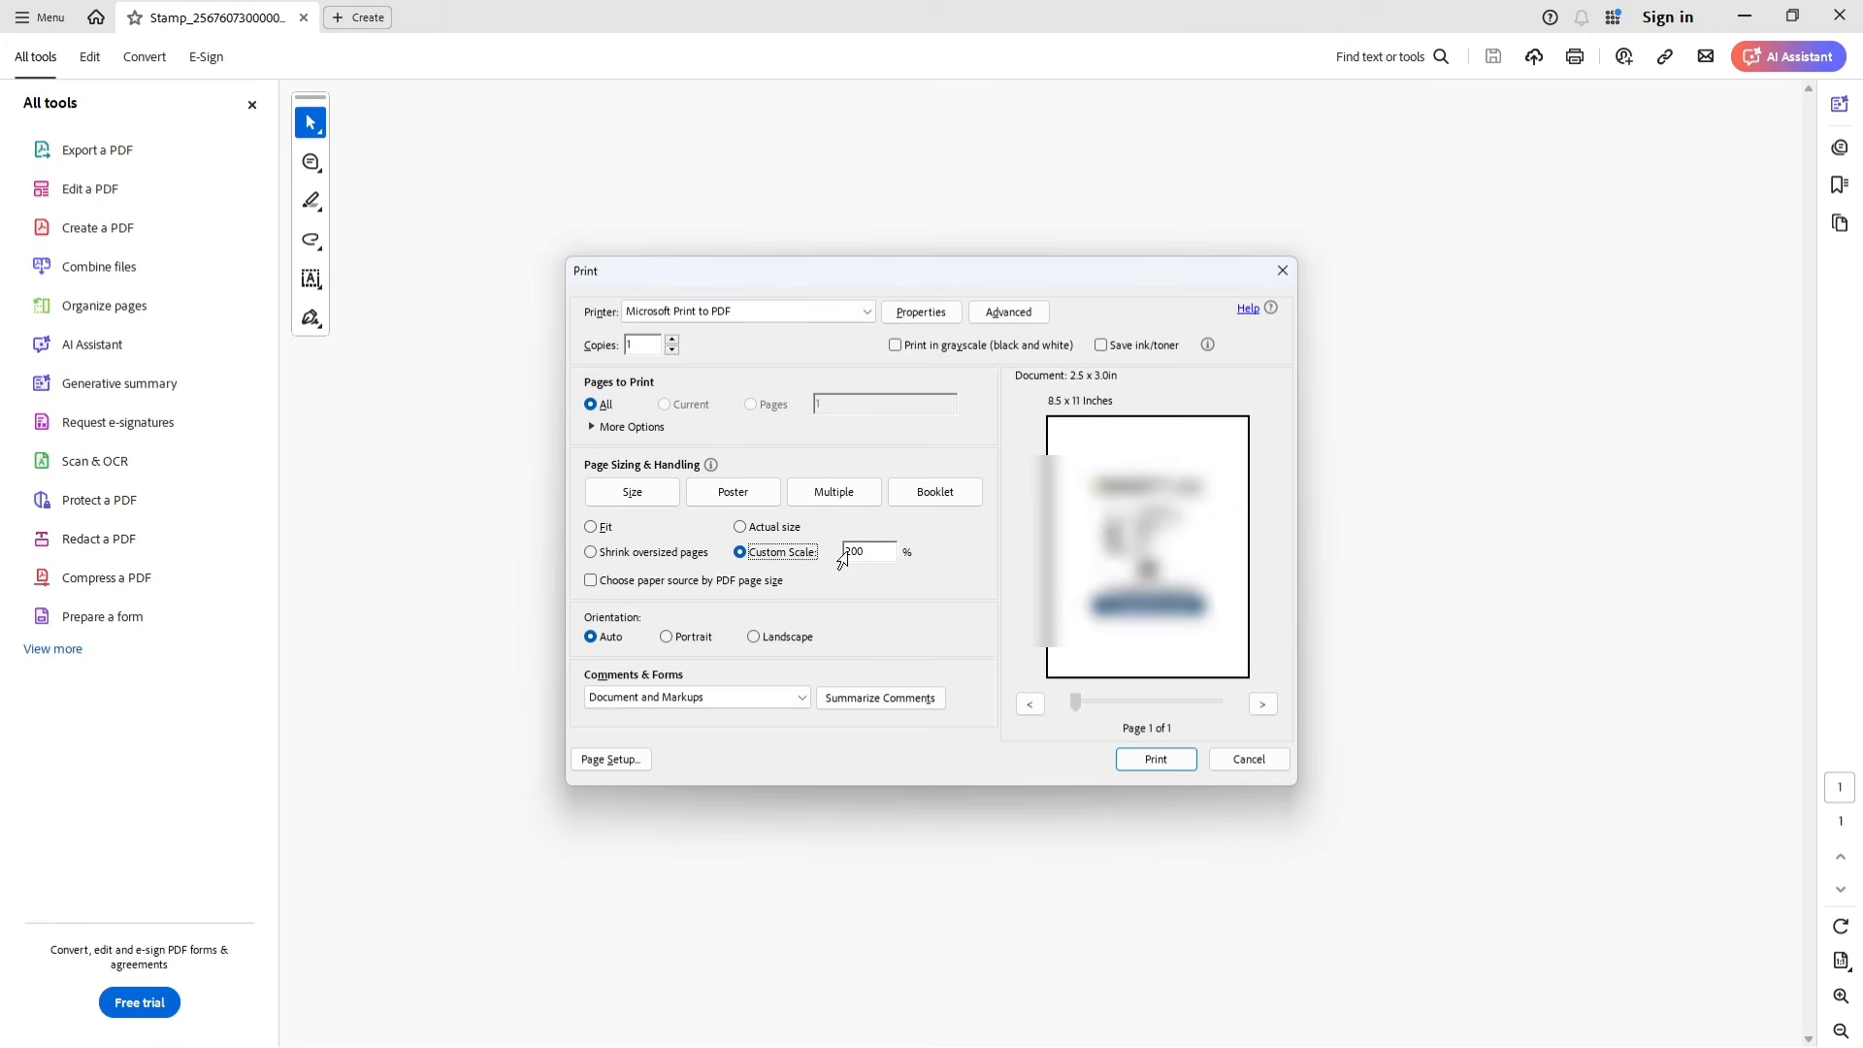
double_click(864, 552)
type("200")
Keep Microsoft Print to PDF as the printer and print the stamp cover page.
left_click(867, 315)
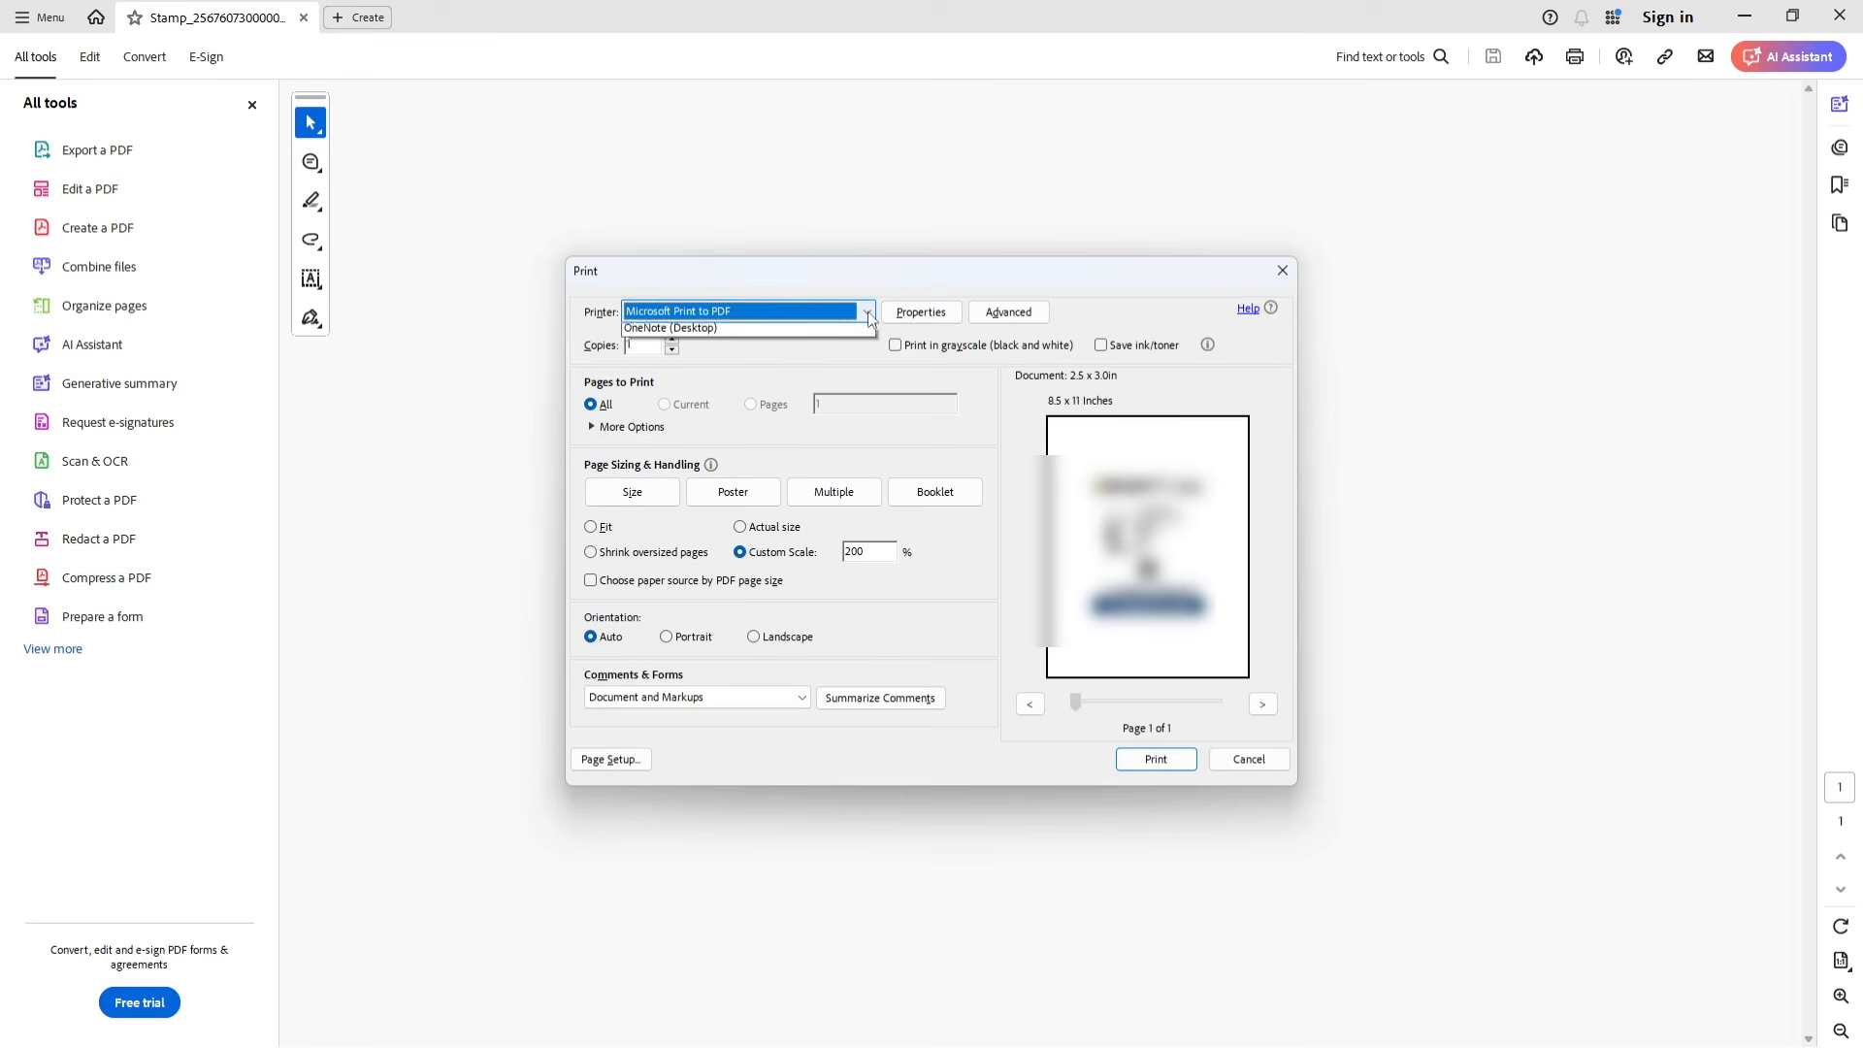
left_click(844, 317)
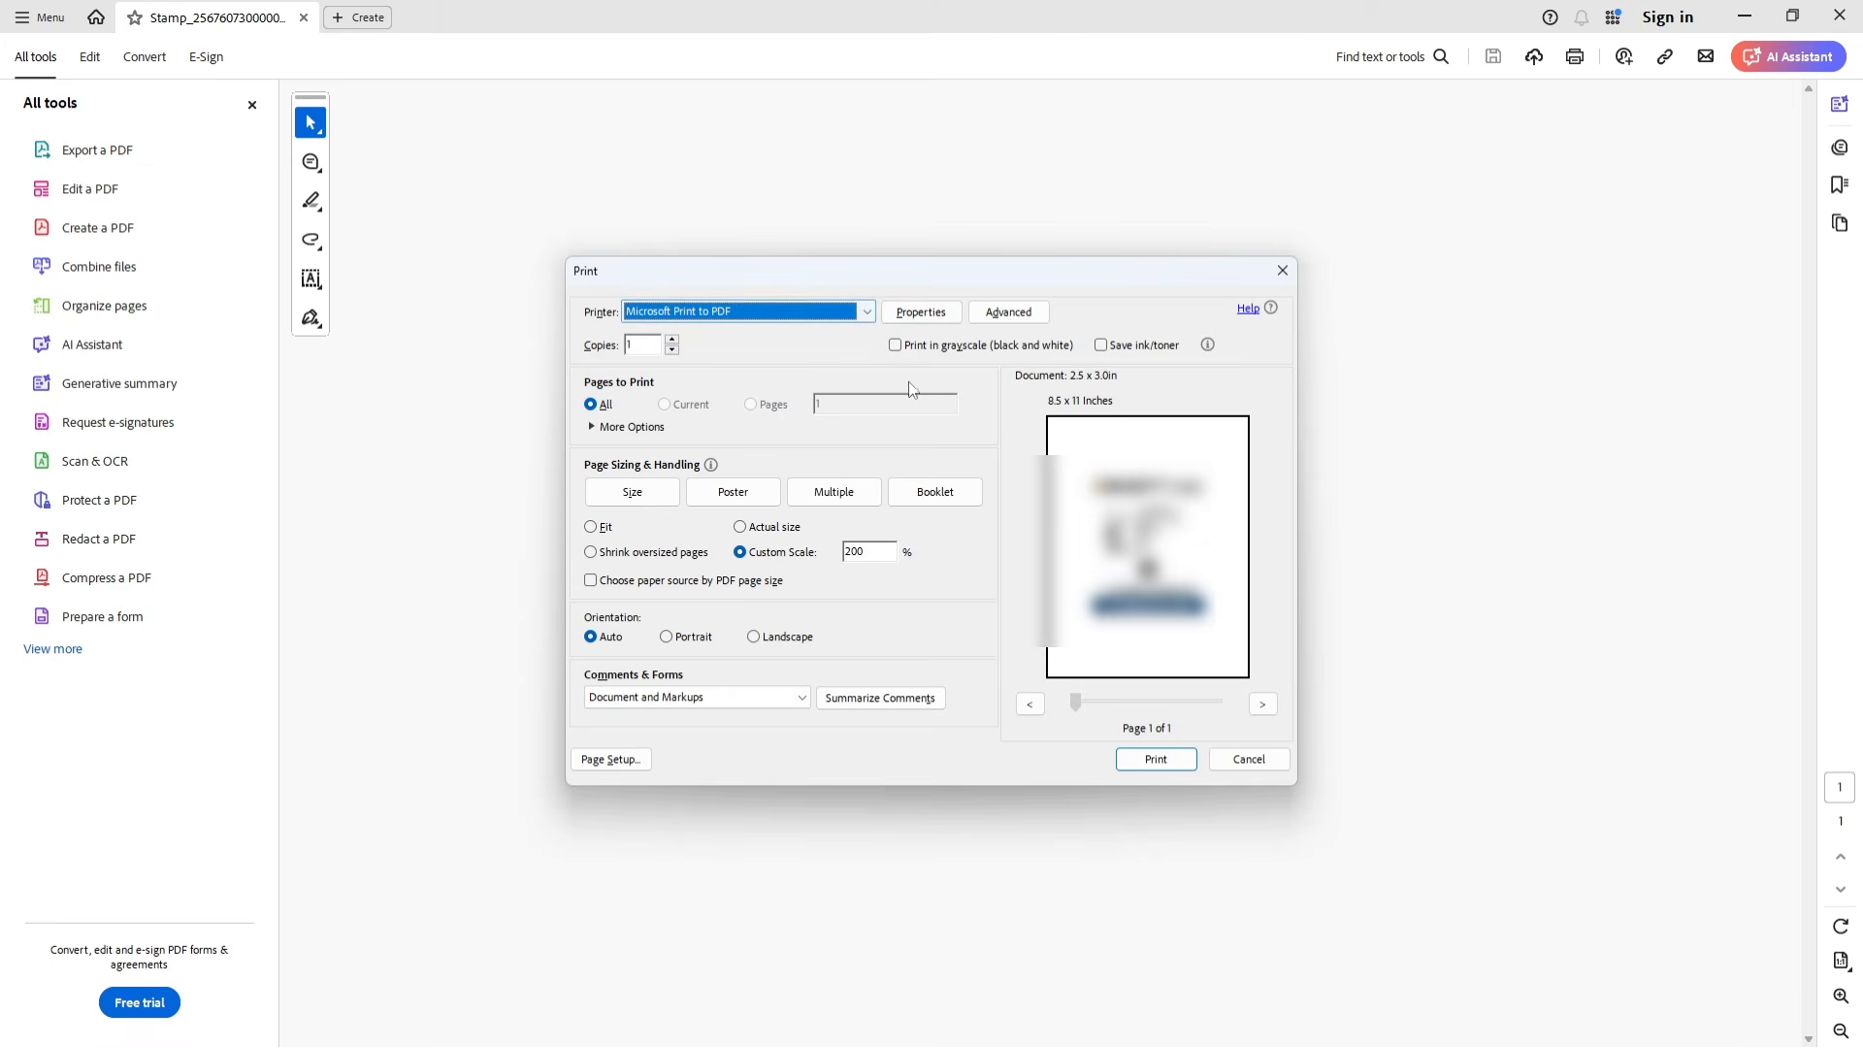
left_click(1150, 769)
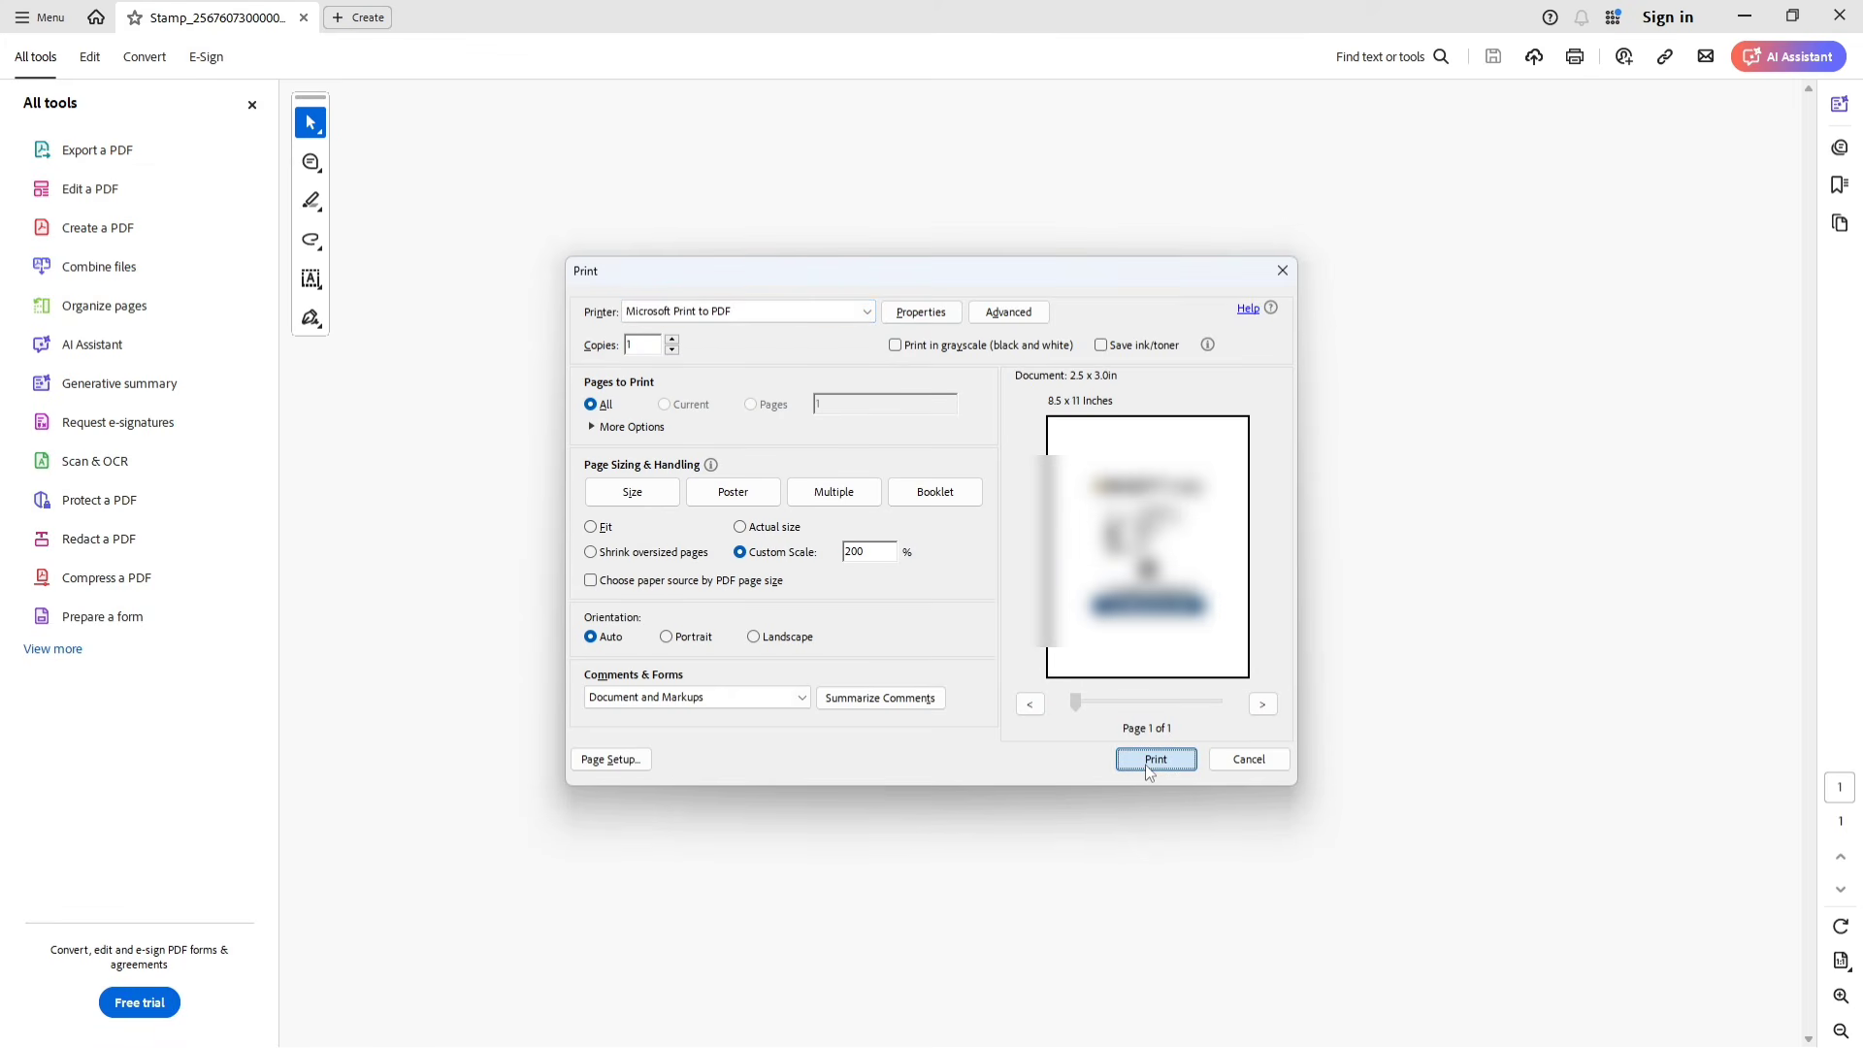